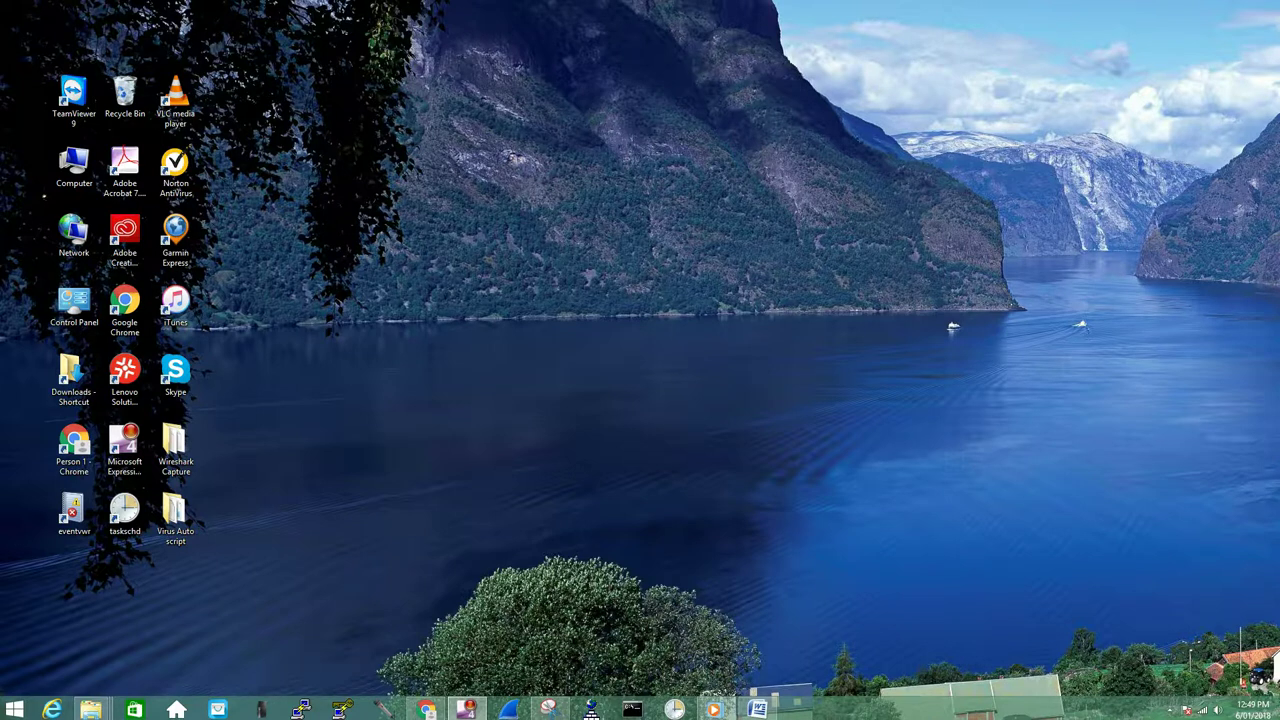
Open two Command Prompt windows and place them side by side
right_click(632, 709)
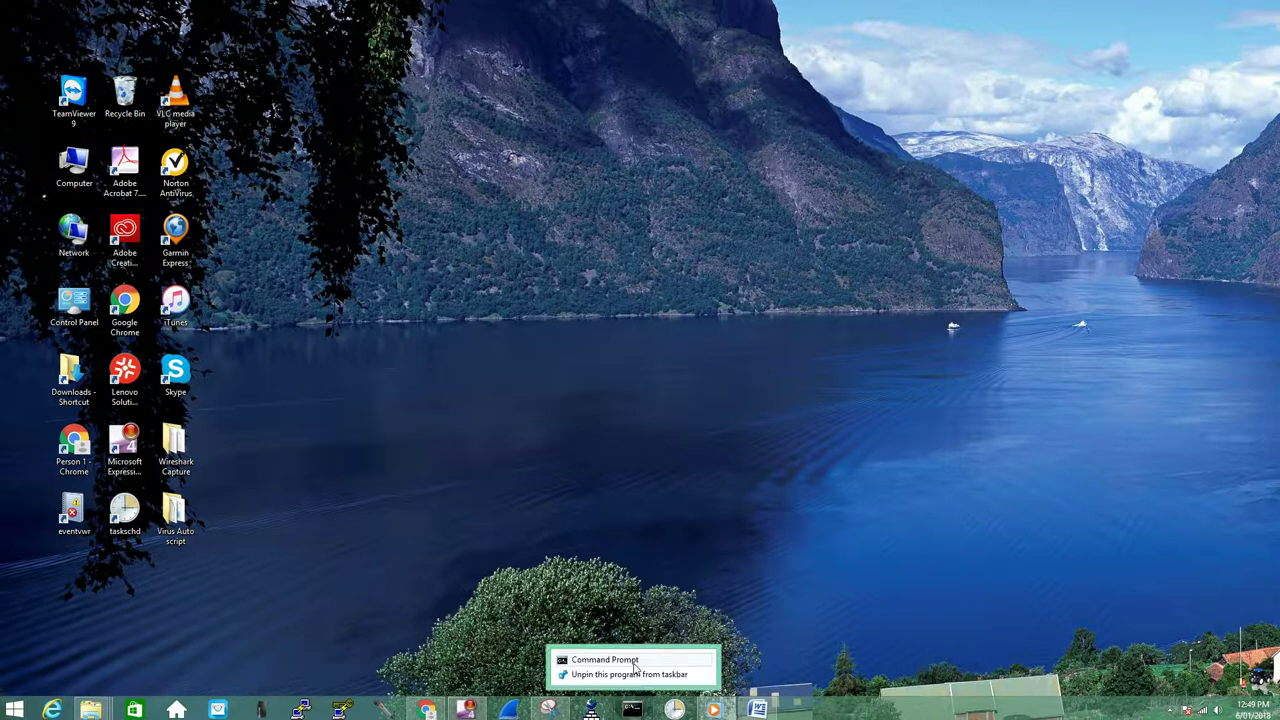
click(633, 668)
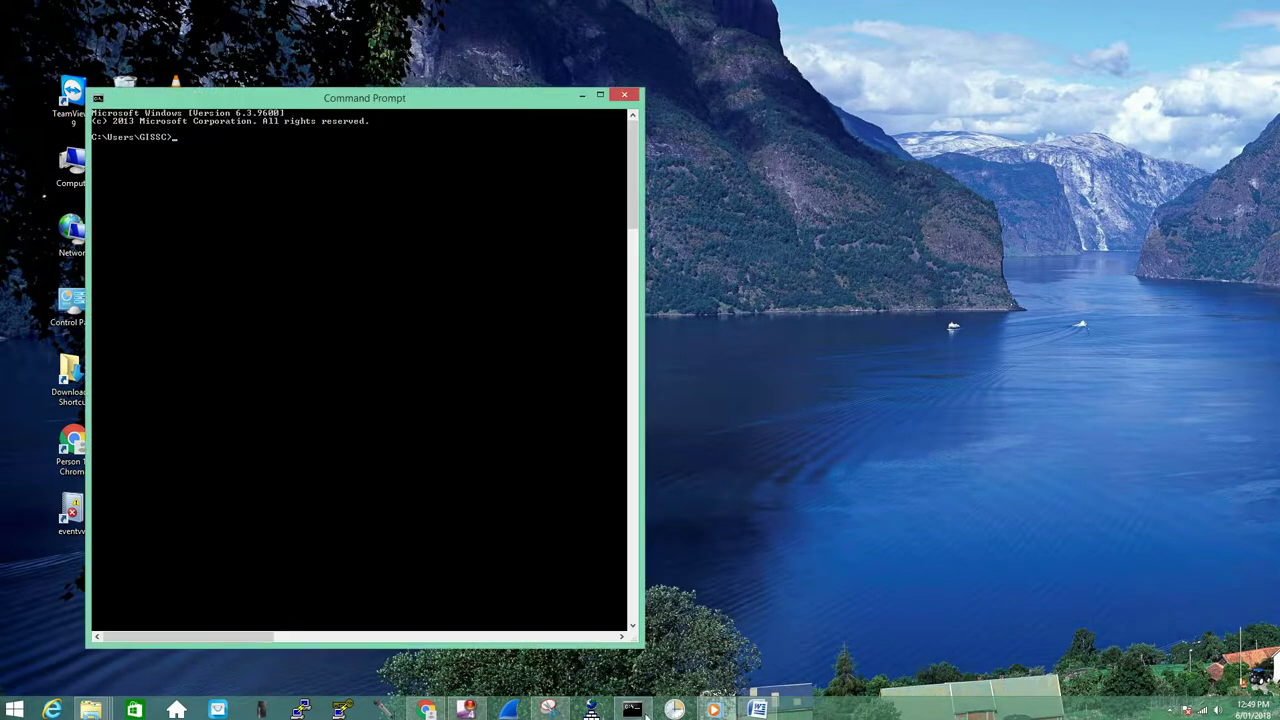
right_click(641, 712)
click(646, 648)
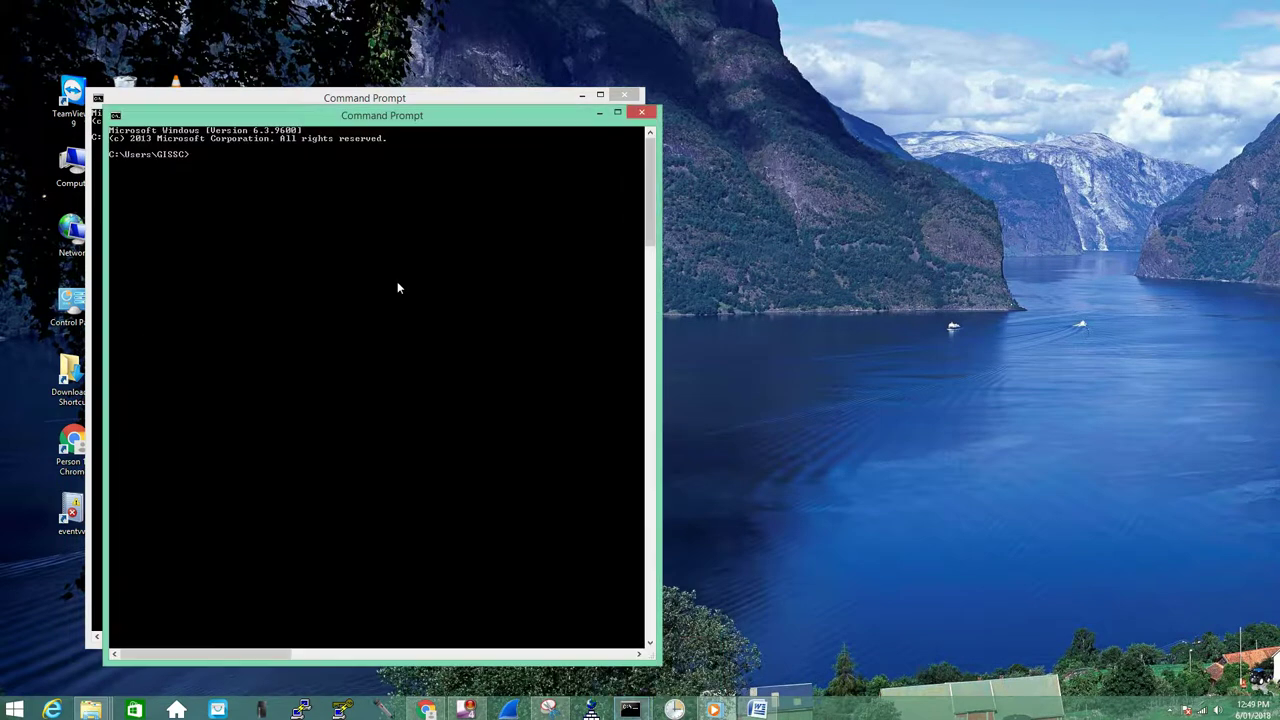
drag(452, 116, 1012, 101)
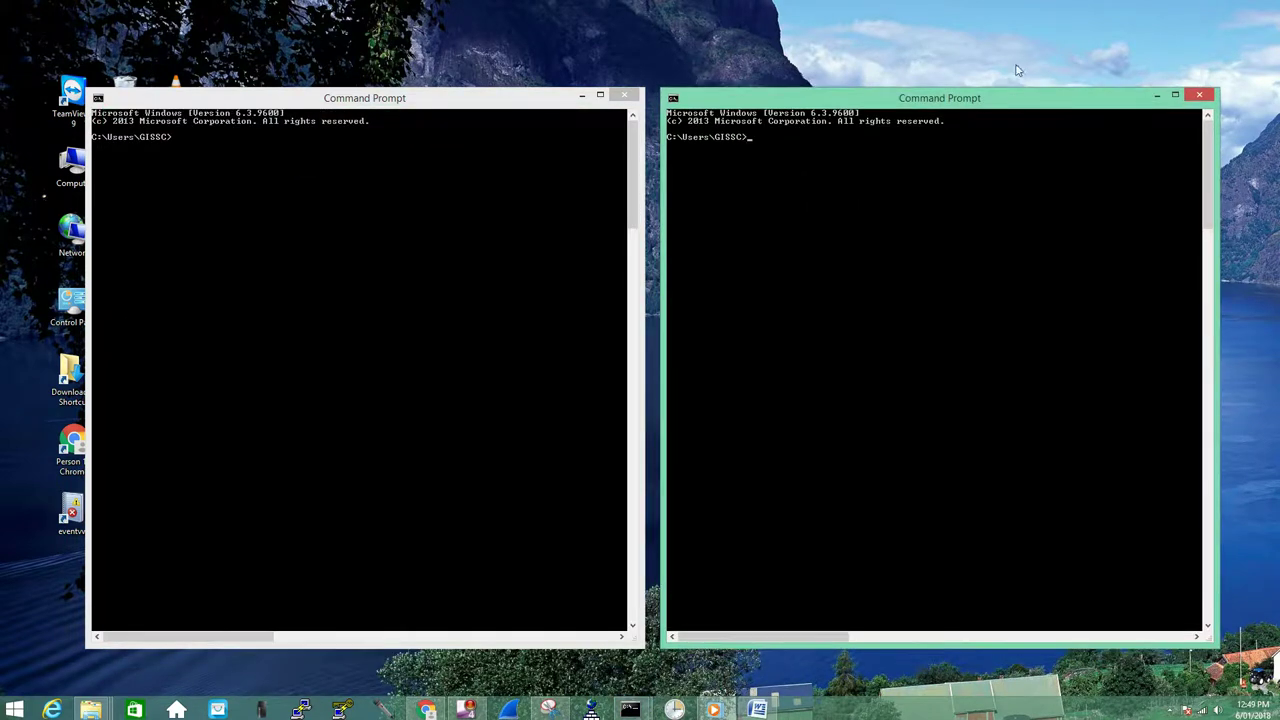
Switch to Wireshark, start a capture on the Wi-Fi interface, and place its window below the Command Prompt title bars
click(510, 710)
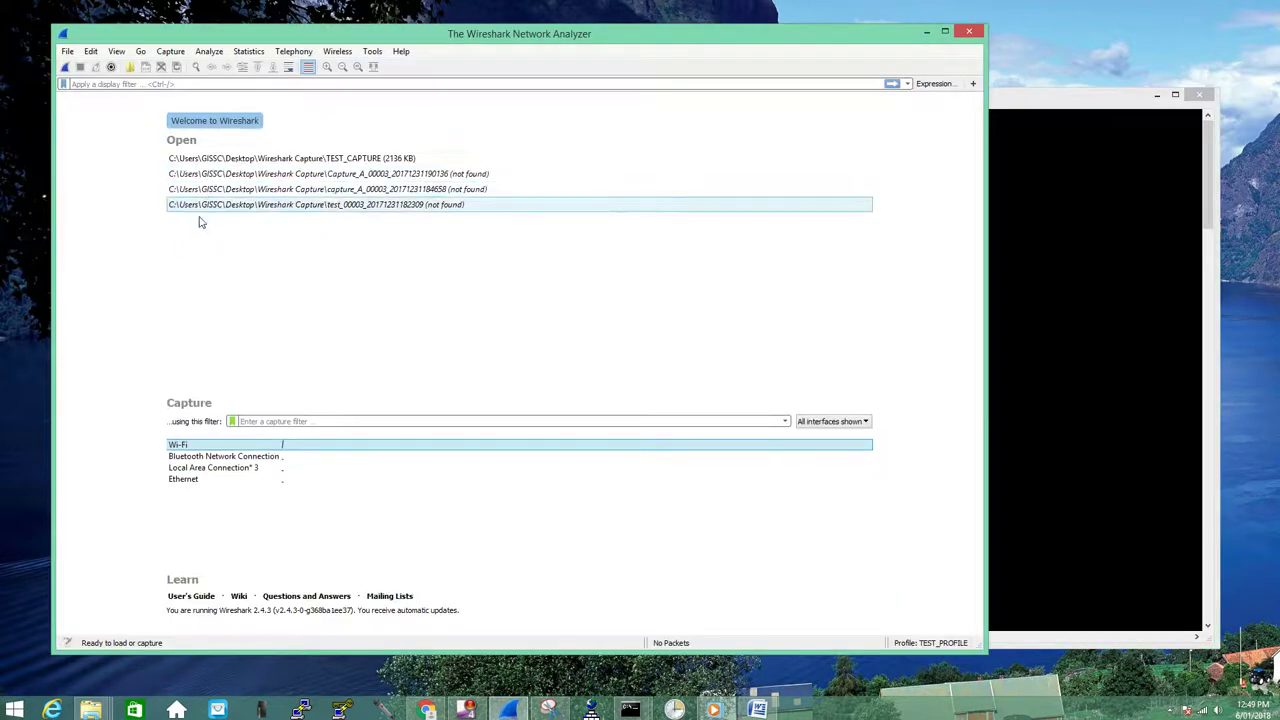
click(198, 447)
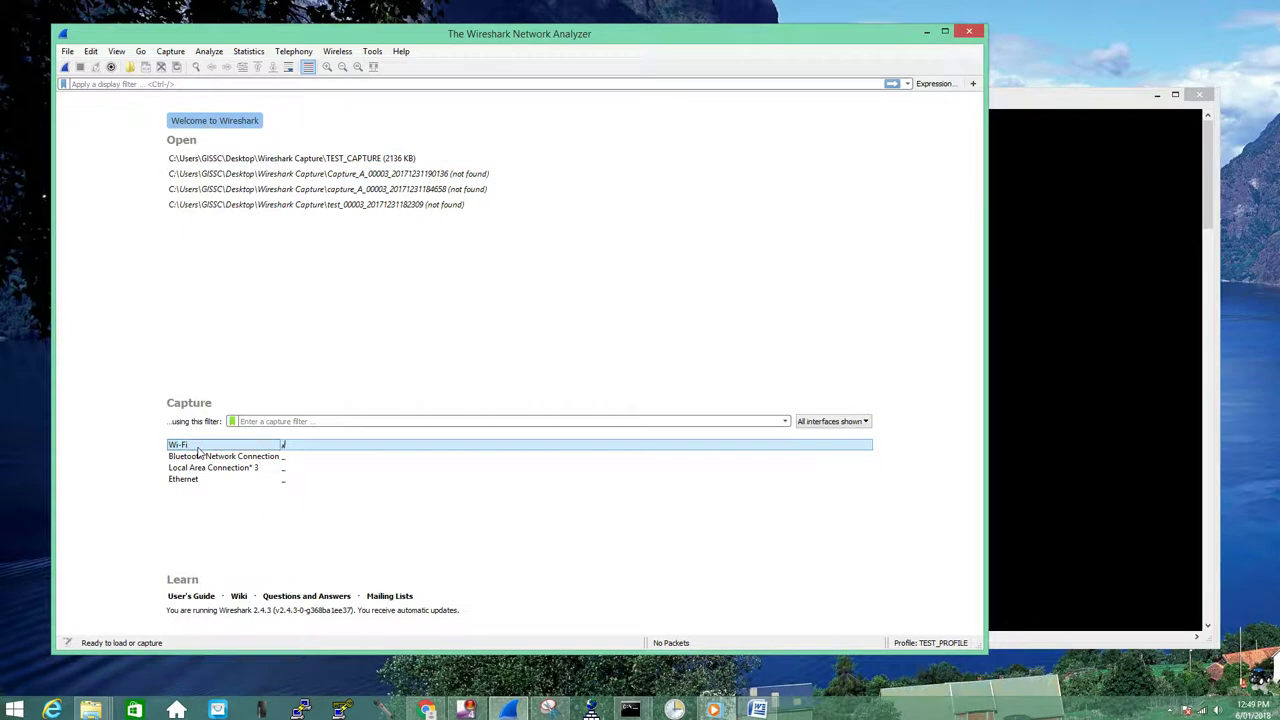
click(65, 67)
drag(822, 40, 854, 284)
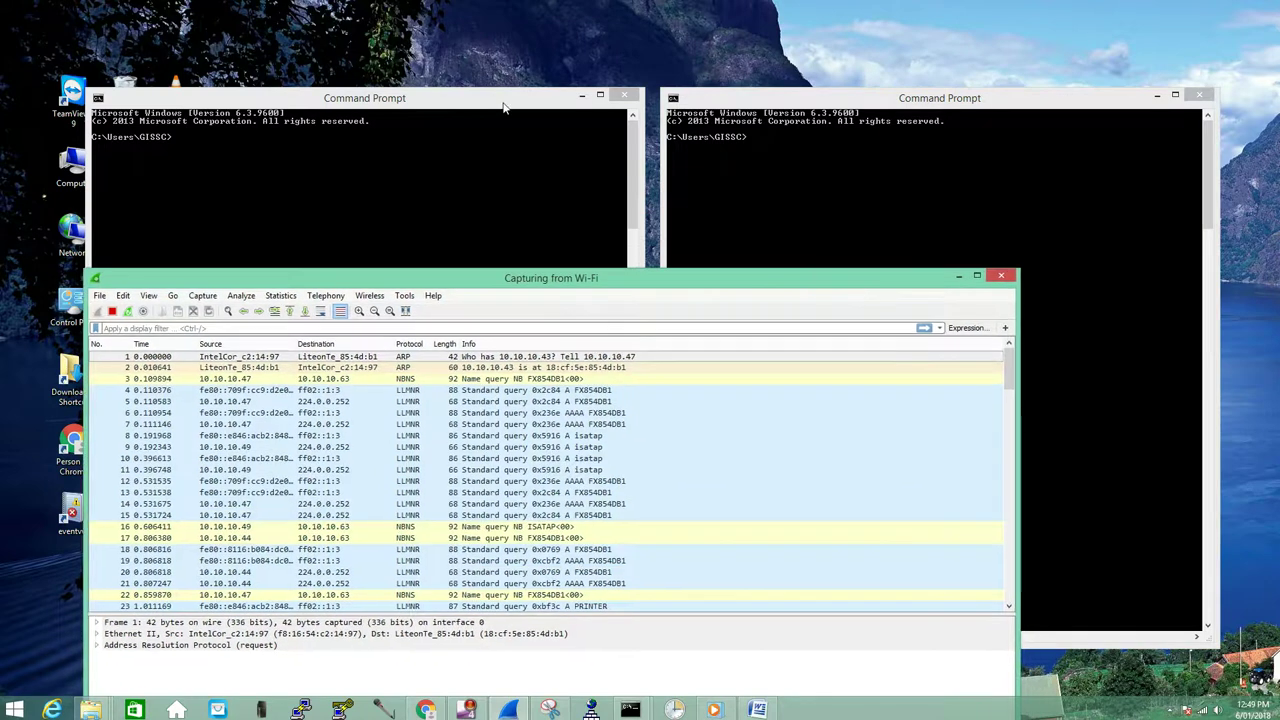
Display the ping command's usage and options in the first Command Prompt window
drag(432, 88, 317, 55)
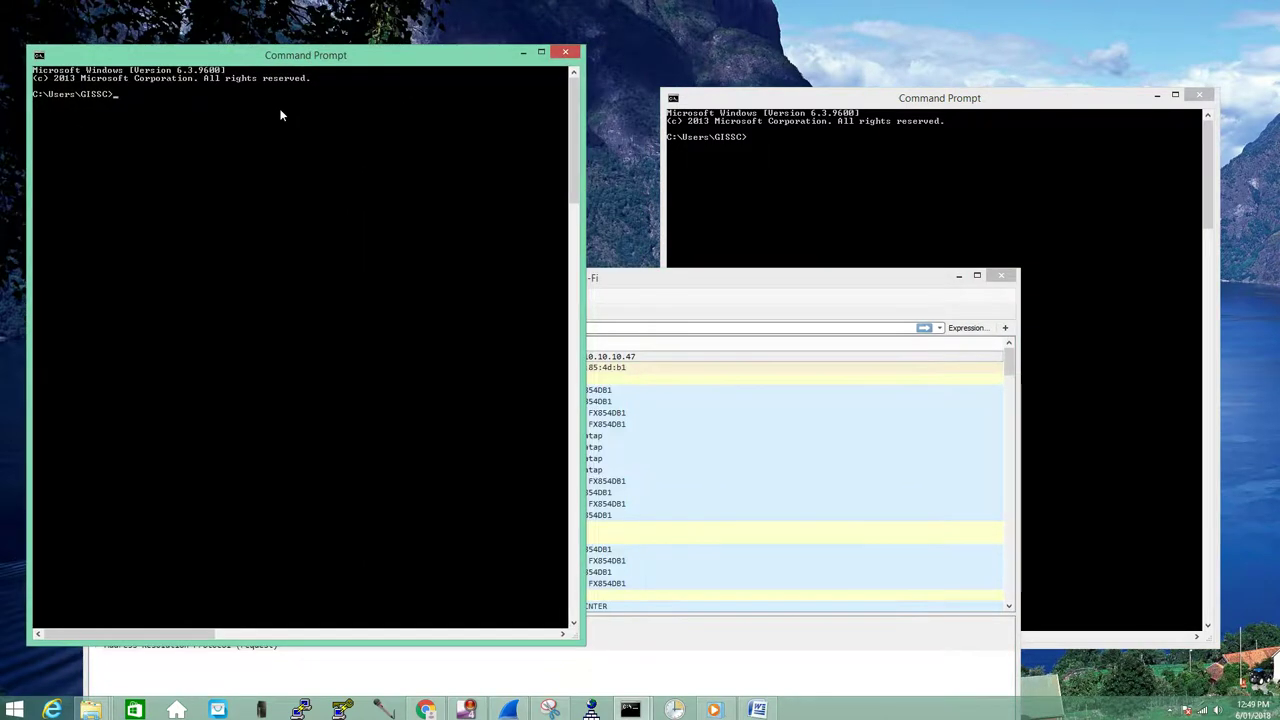
text(ping)
key(Return)
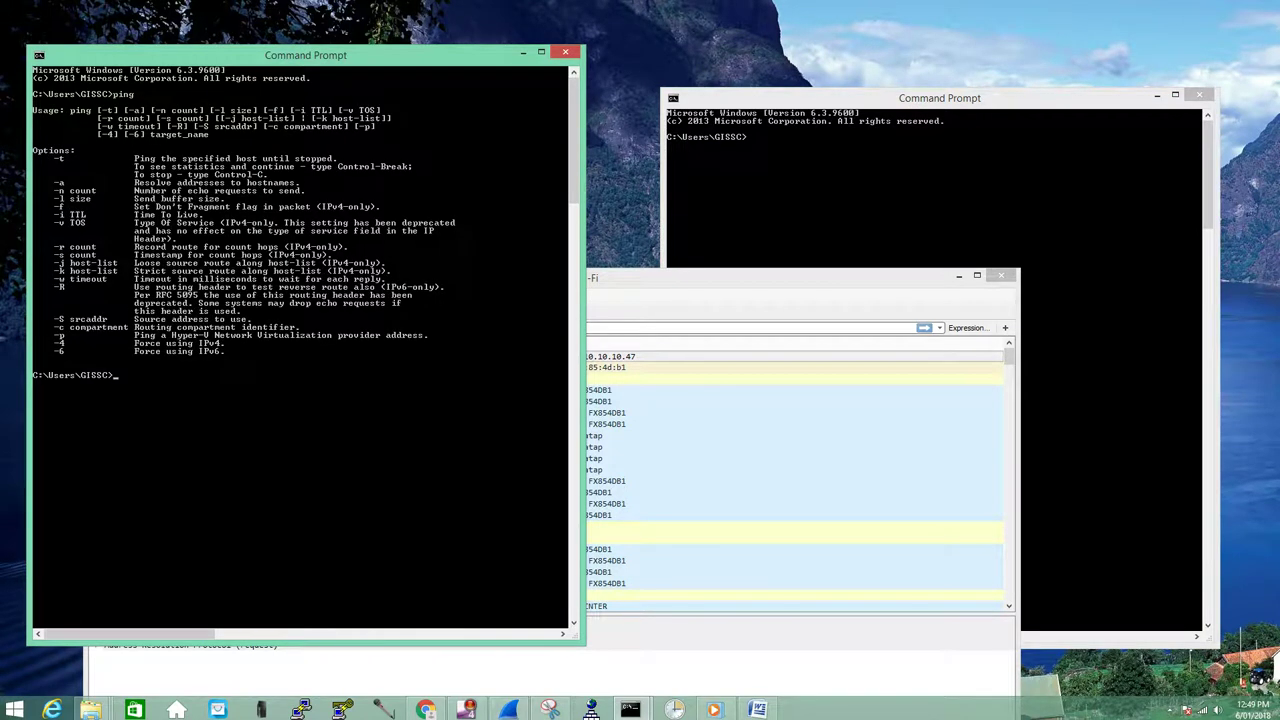
mouse_move(1279, 1)
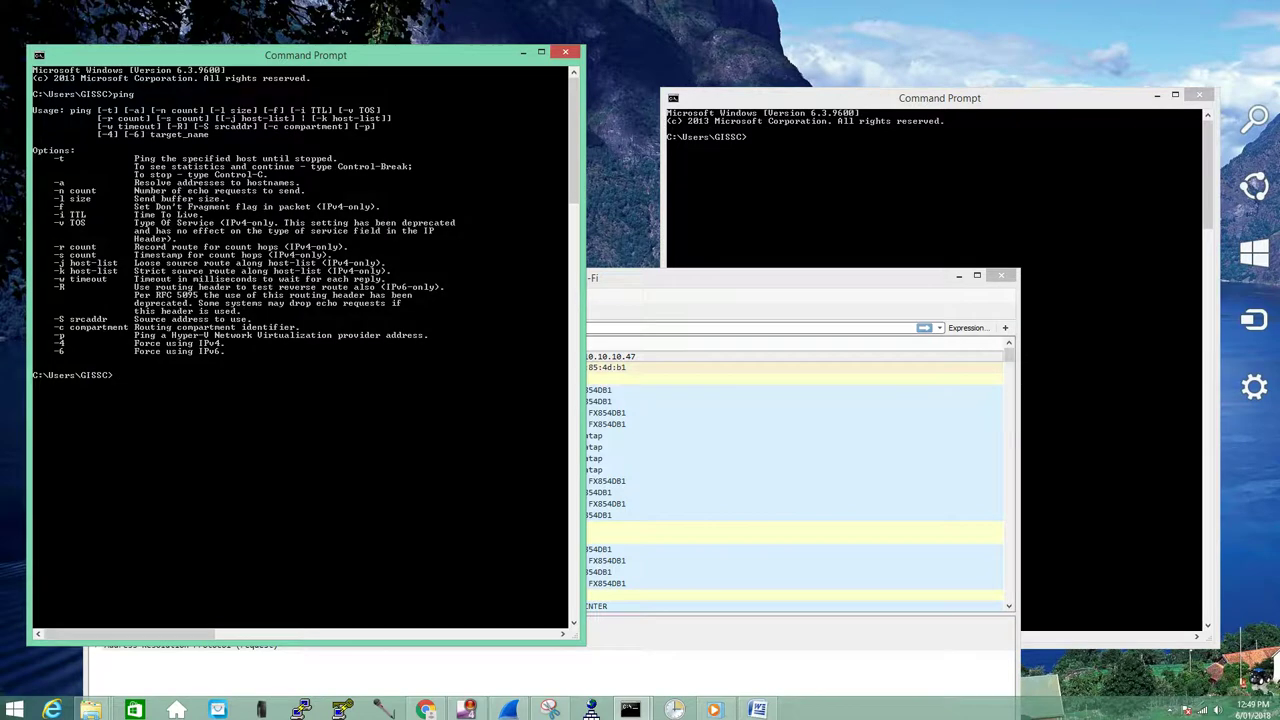
Ping 10.10.10.47 with default settings from the second Command Prompt window
drag(697, 284, 700, 223)
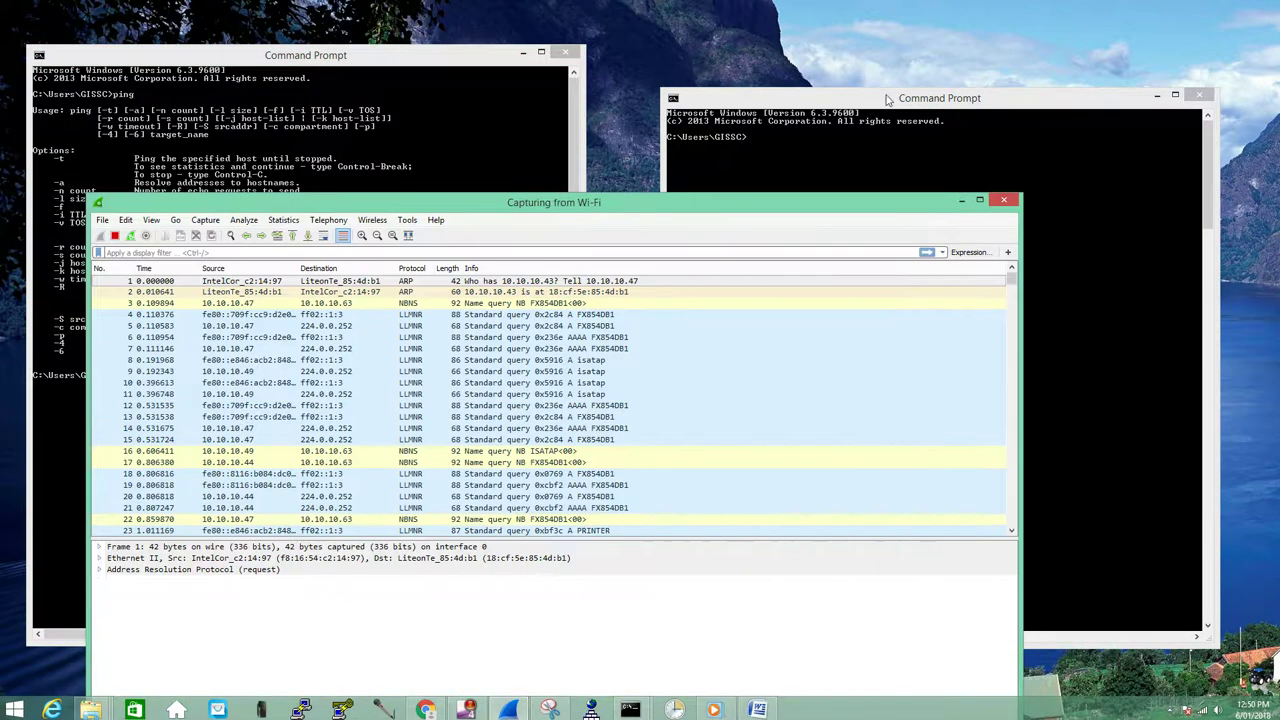
click(897, 88)
drag(897, 88, 911, 72)
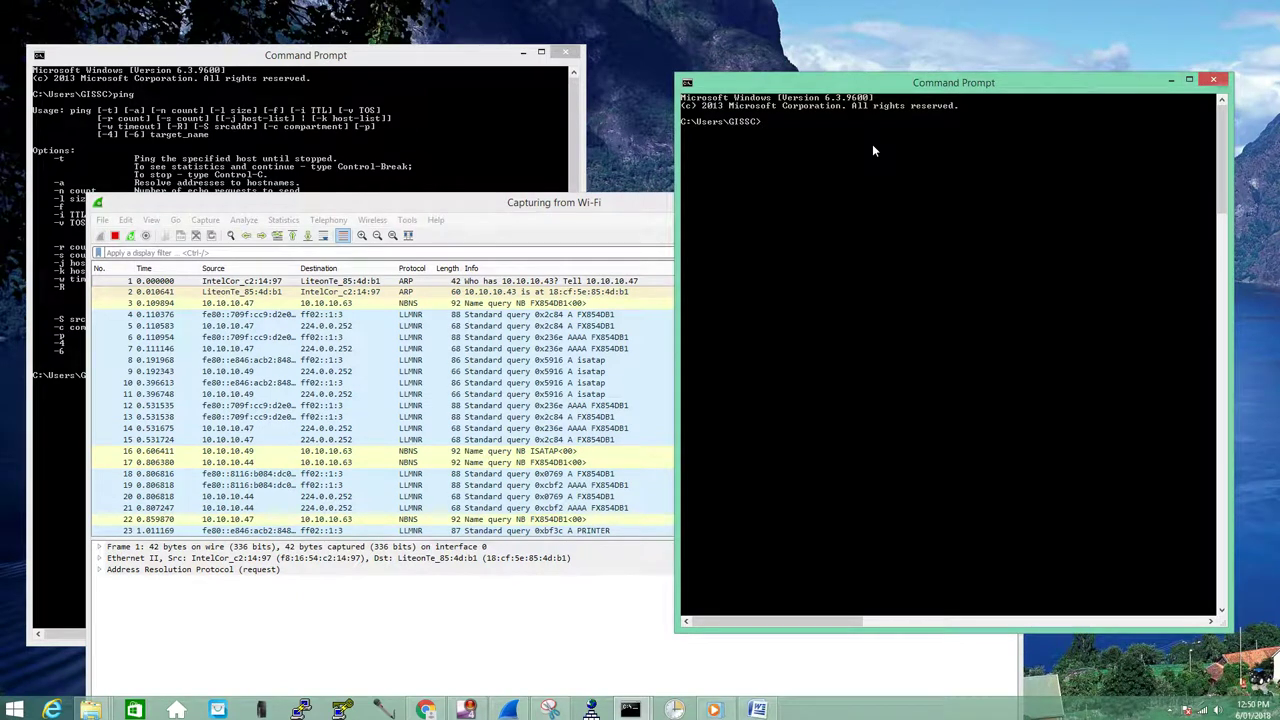
text(ping 10.10.10.47)
key(Return)
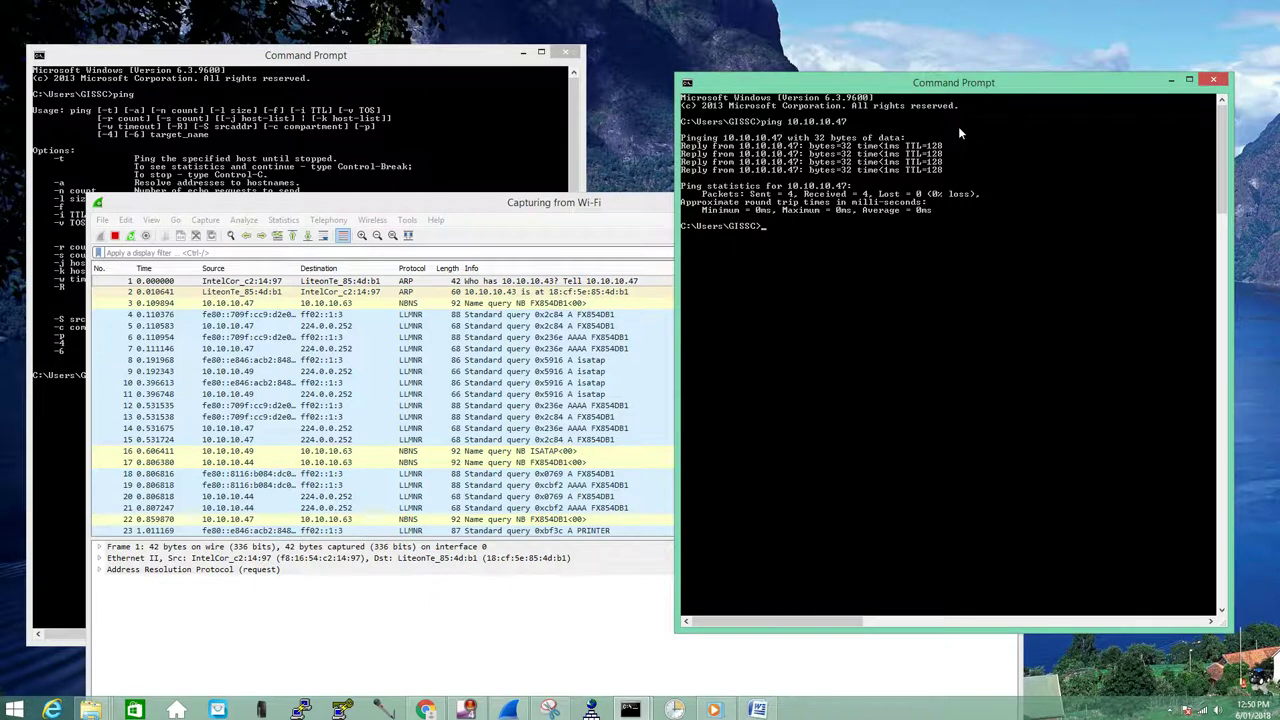
Bring the ping help window forward beside the other Command Prompt, and enter ping at its prompt without running it
mouse_move(938, 90)
mouse_down()
mouse_move(954, 104)
mouse_move(932, 92)
mouse_up()
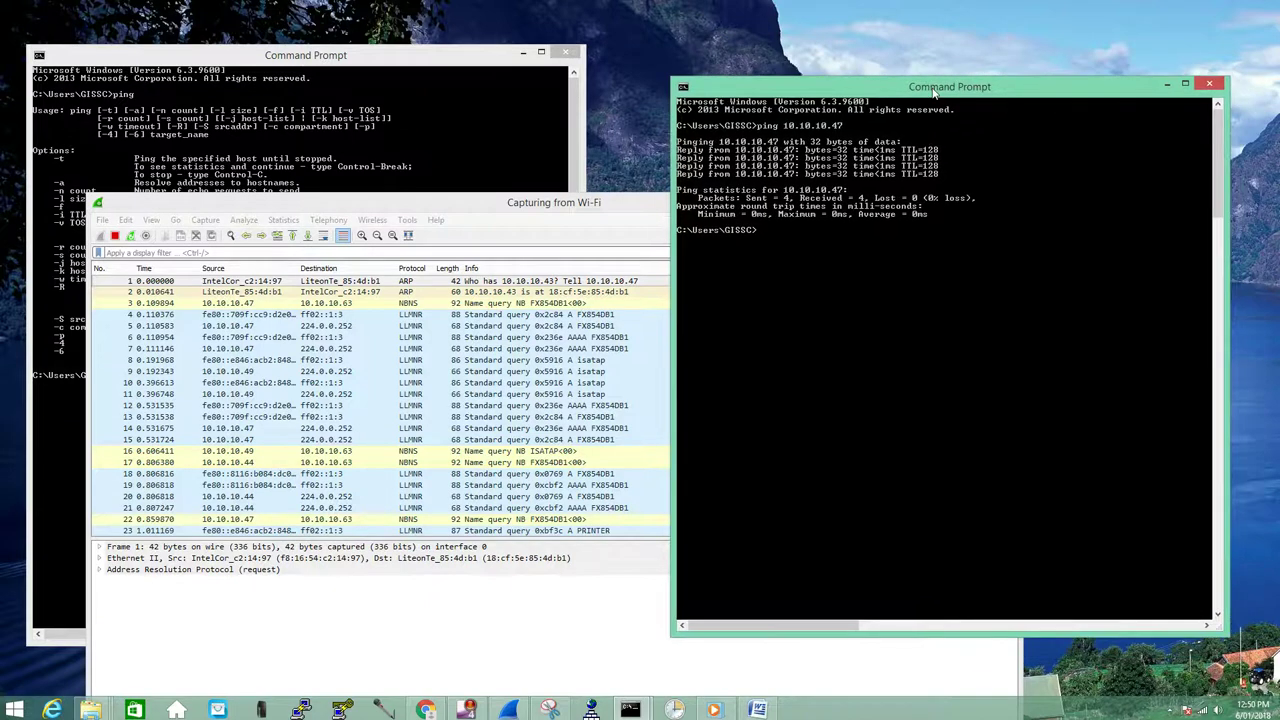
click(440, 68)
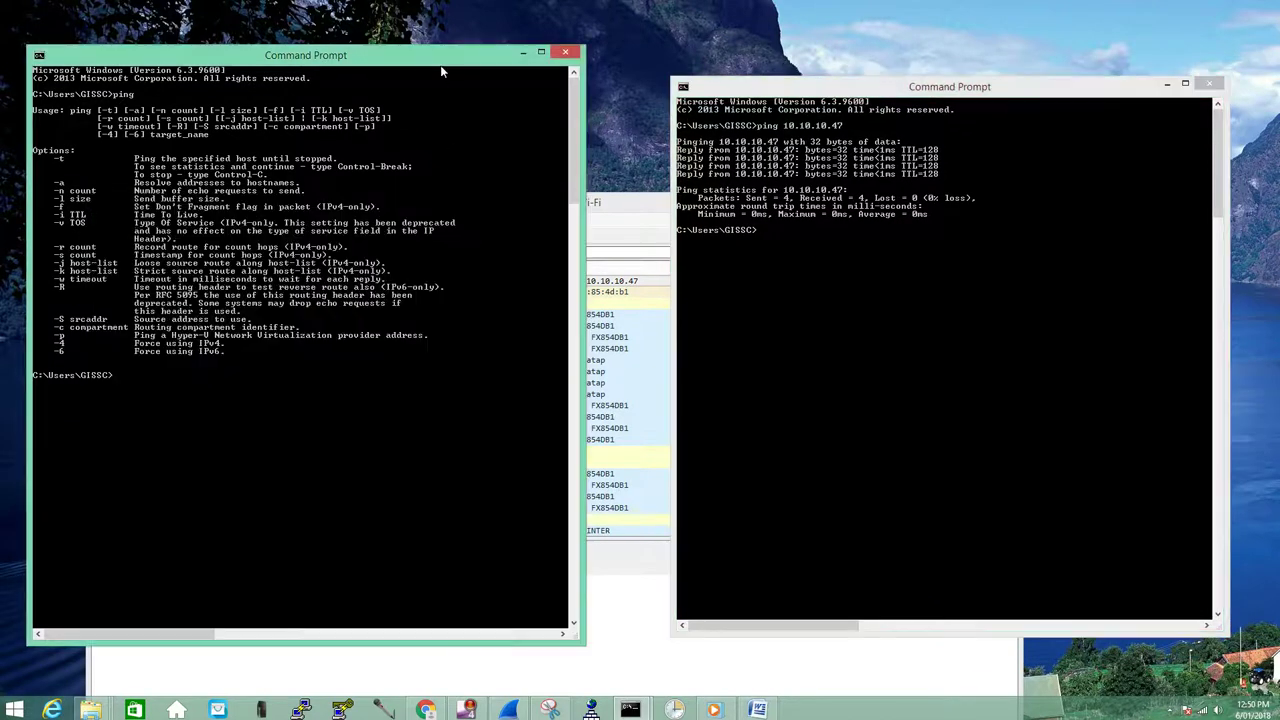
drag(440, 65, 463, 45)
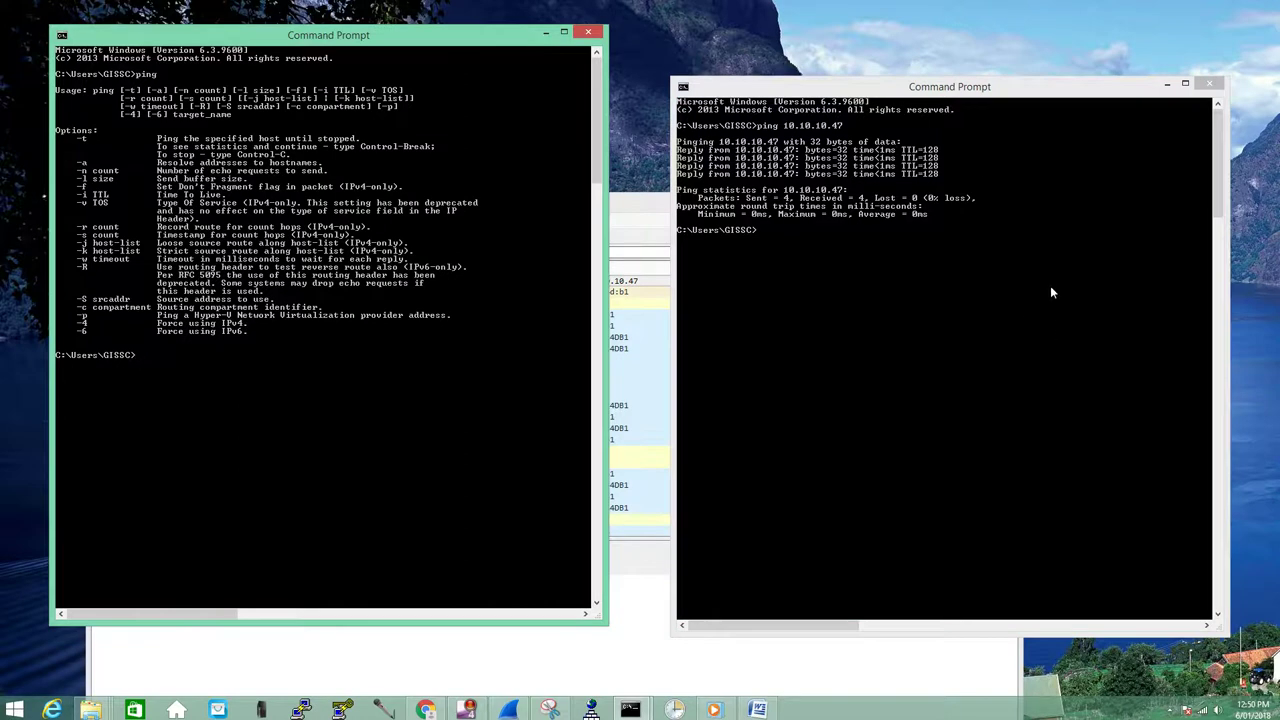
text(ping)
Ping 10.10.10.47 continuously with the /t option in the second Command Prompt window, and stop it after several replies
click(882, 262)
key(Up)
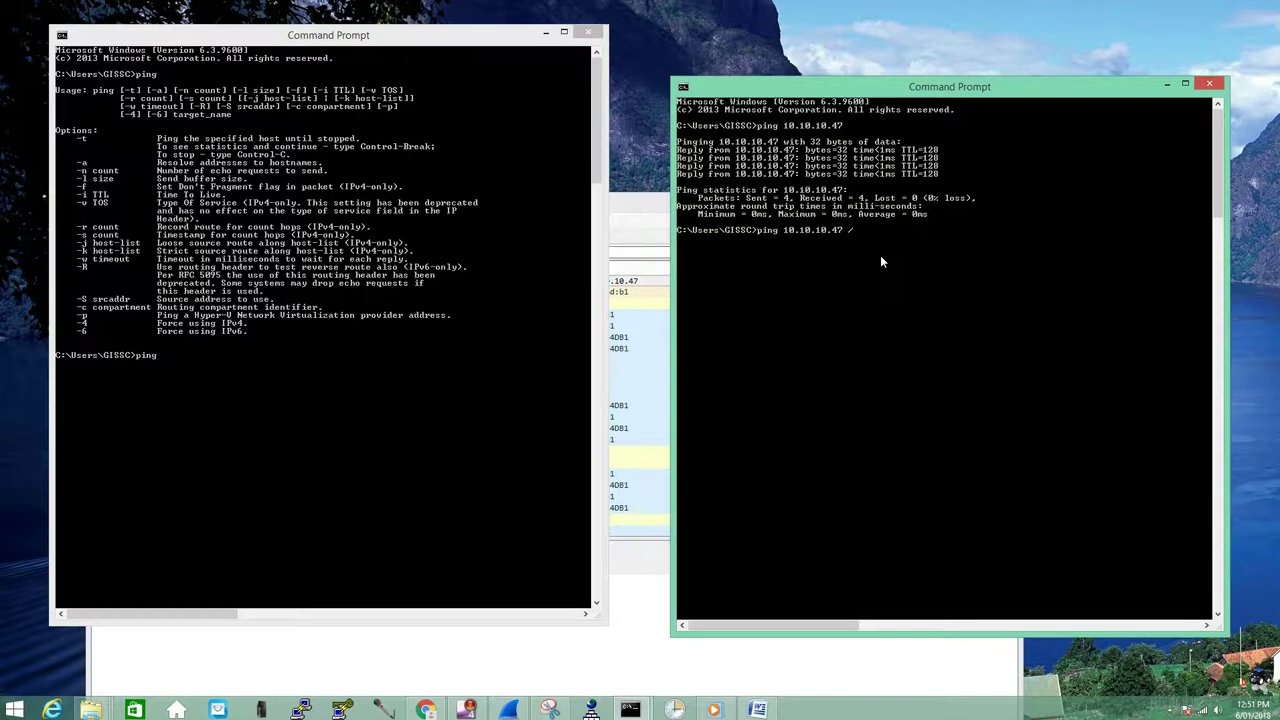
text(/t)
key(Return)
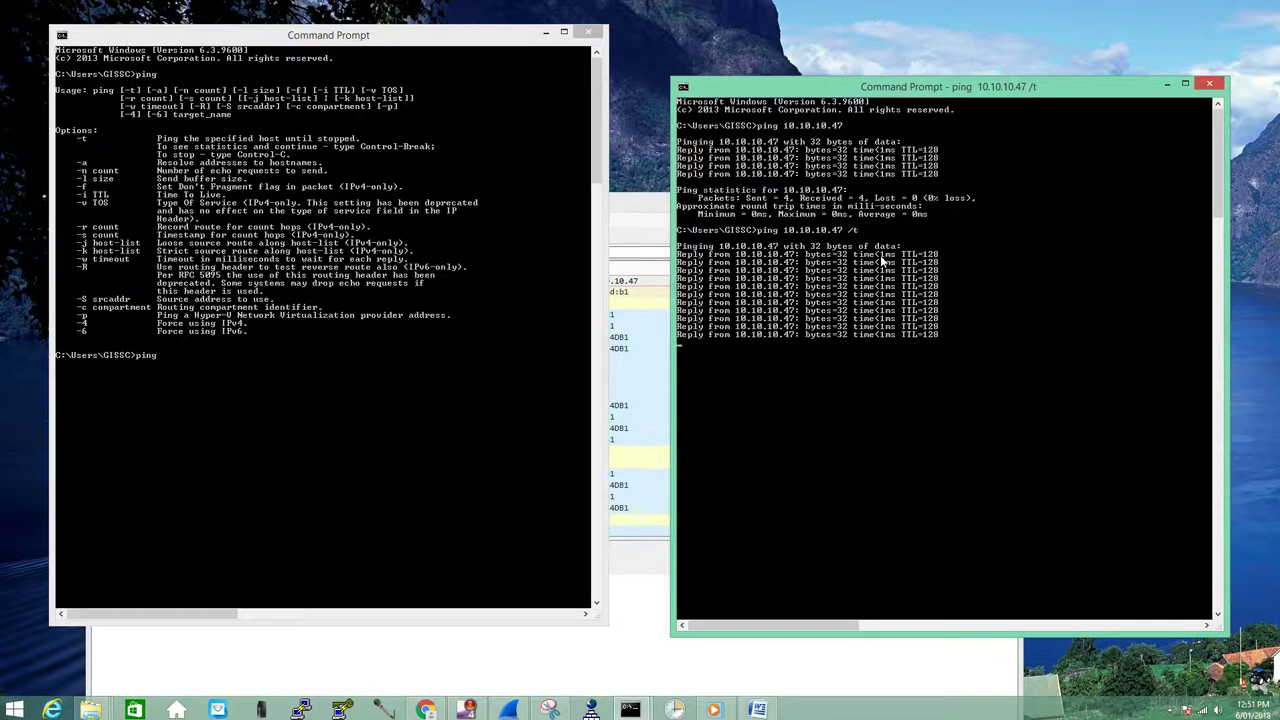
key(ctrl+c)
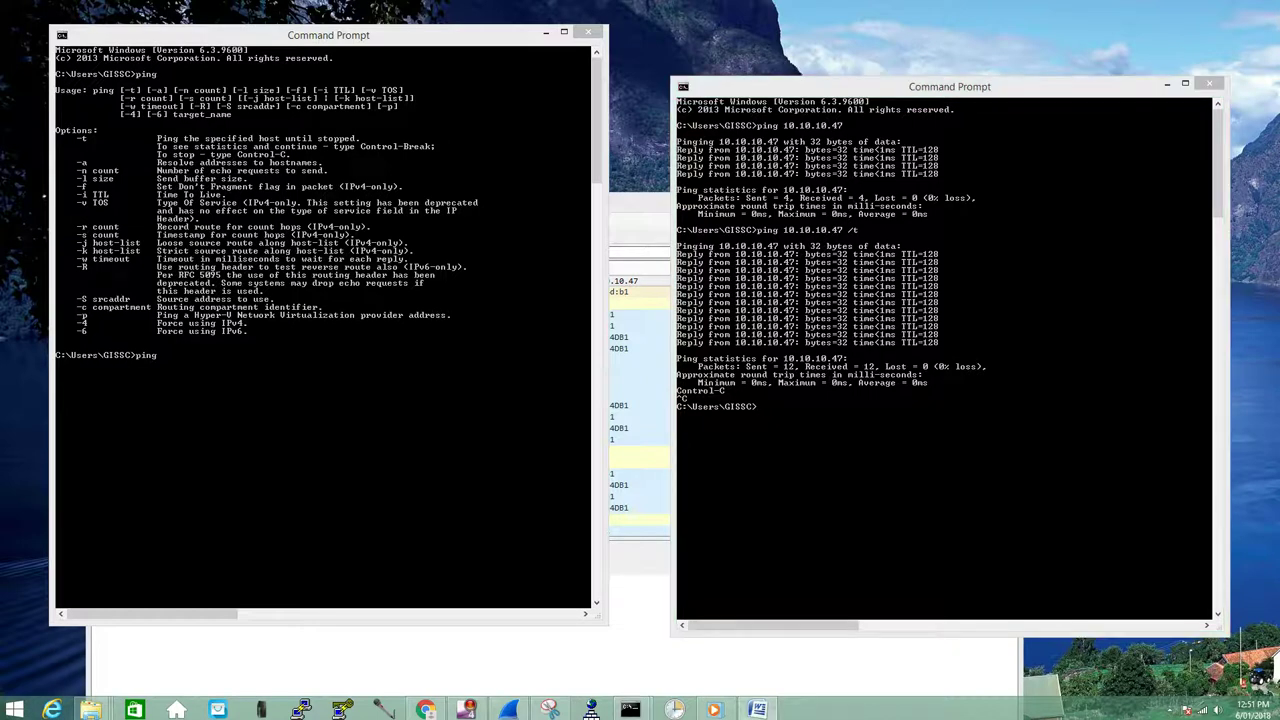
Paste and run ping -a 172.217.25.163 to resolve the address to a hostname
right_click(811, 409)
click(835, 450)
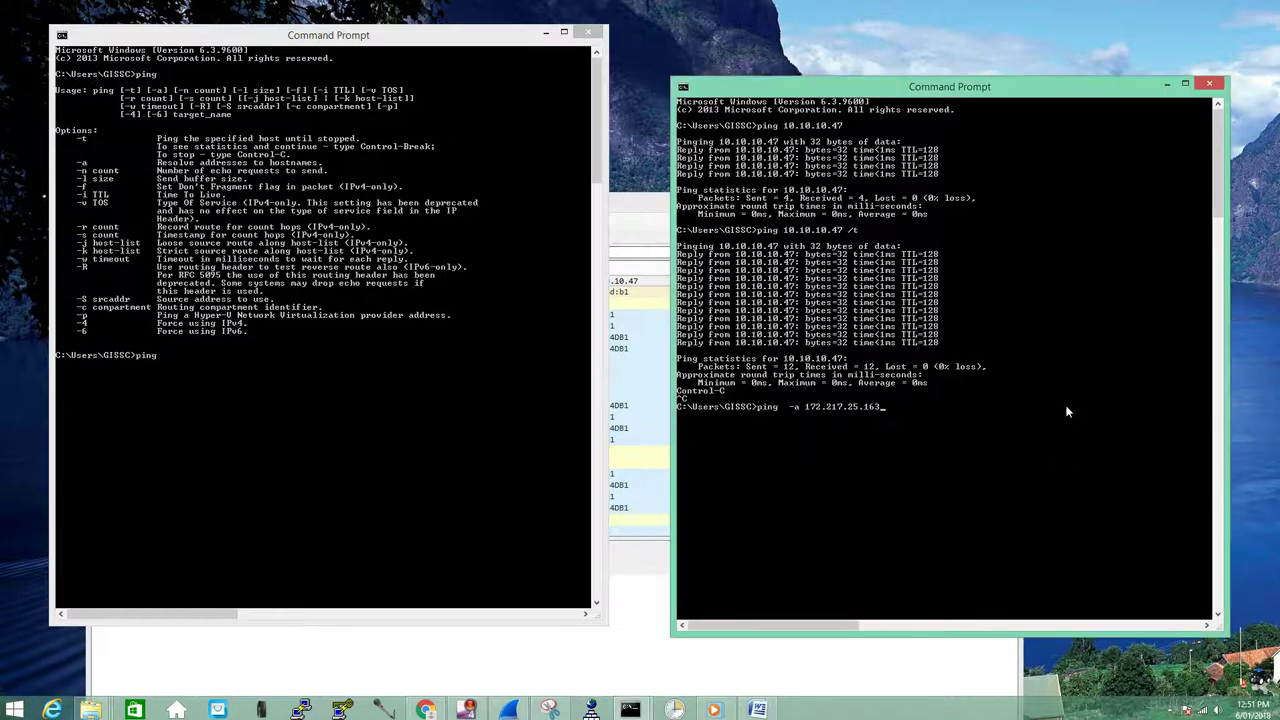
key(Return)
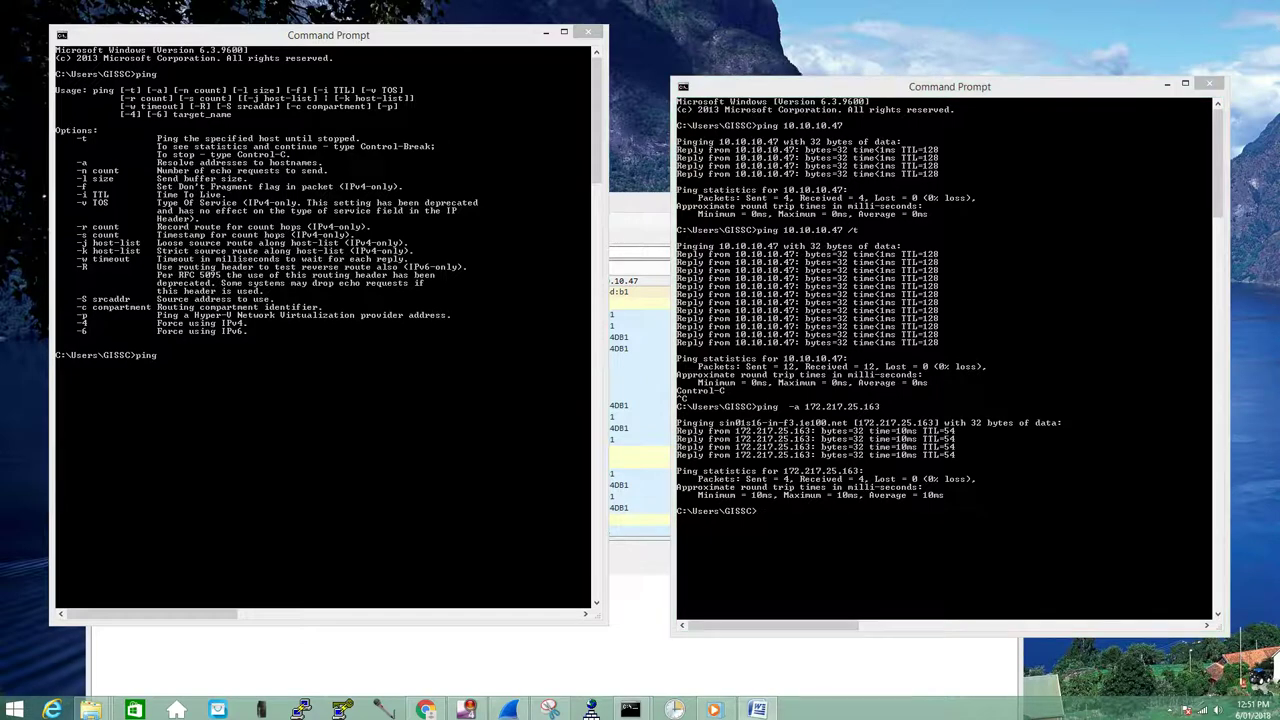
Ping 10.10.10.47 with five echo requests using the /n 5 option
click(923, 536)
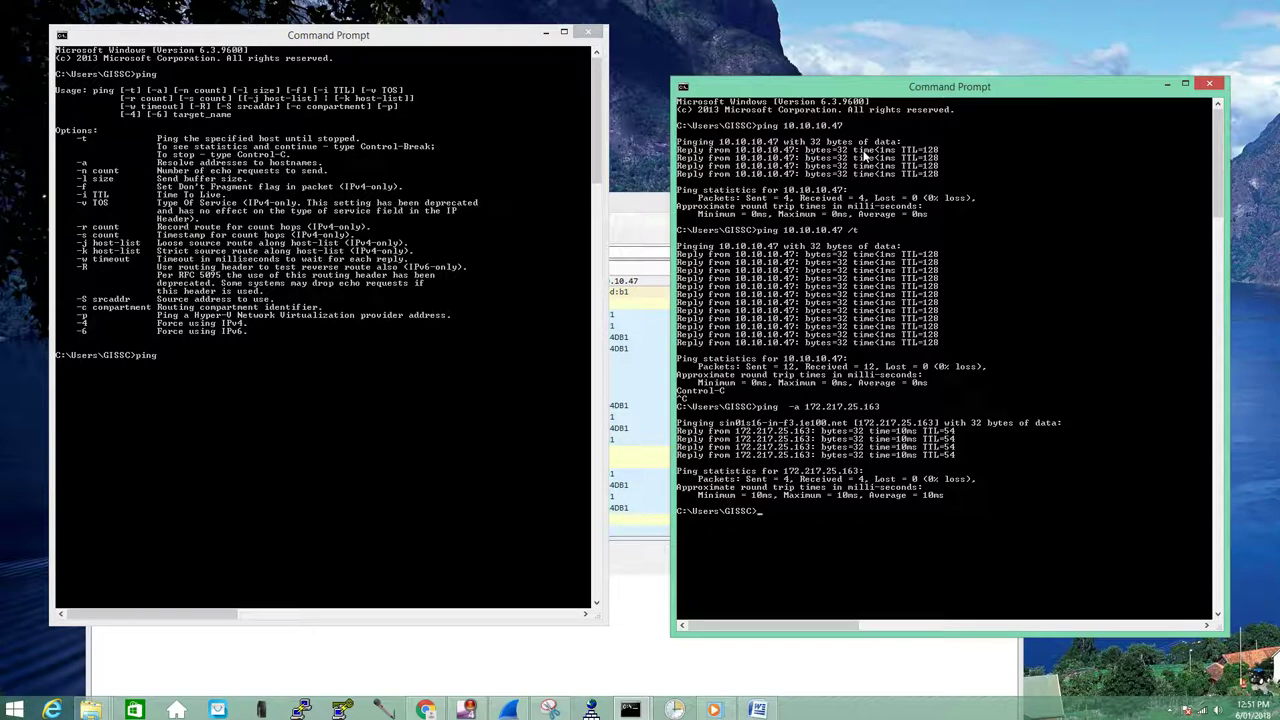
key(Return)
key(Up)
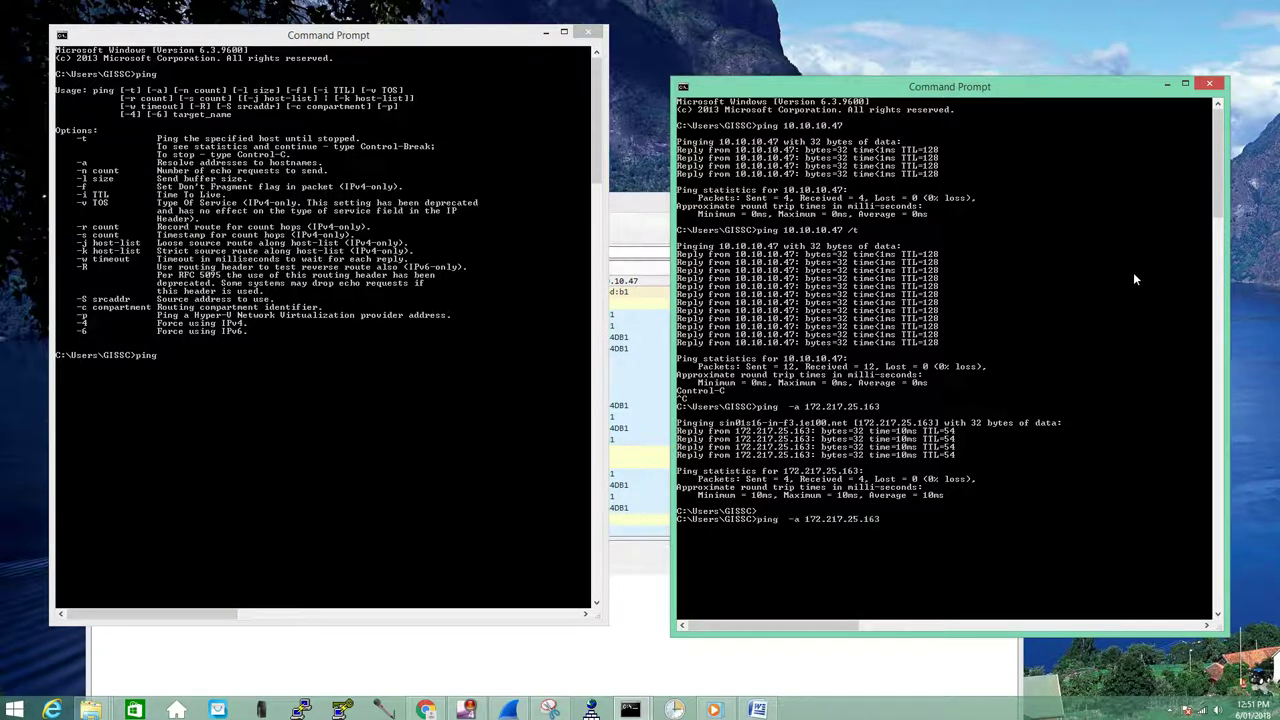
key(Up)
key(Up)
text(/n 5)
key(Return)
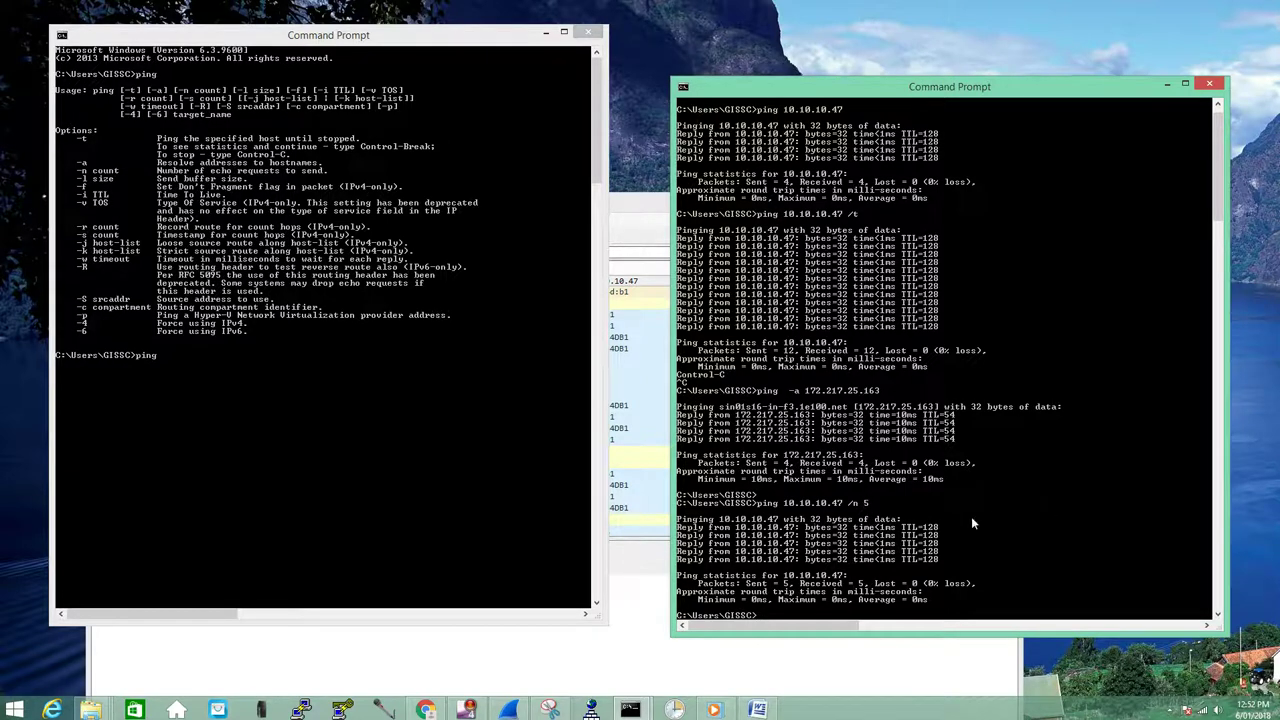
Ping 10.10.10.47 with a 1-byte buffer using the -l 1 option
click(592, 711)
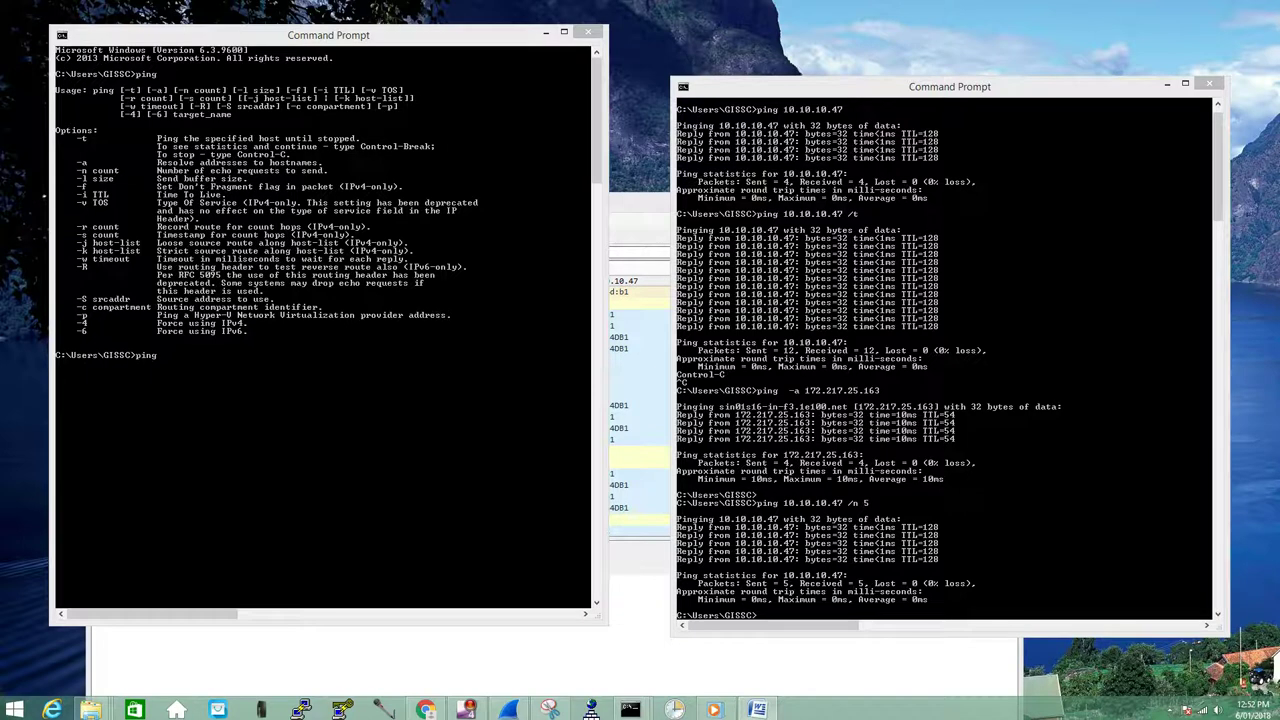
click(1100, 550)
key(Return)
key(Up)
key(BackSpace)
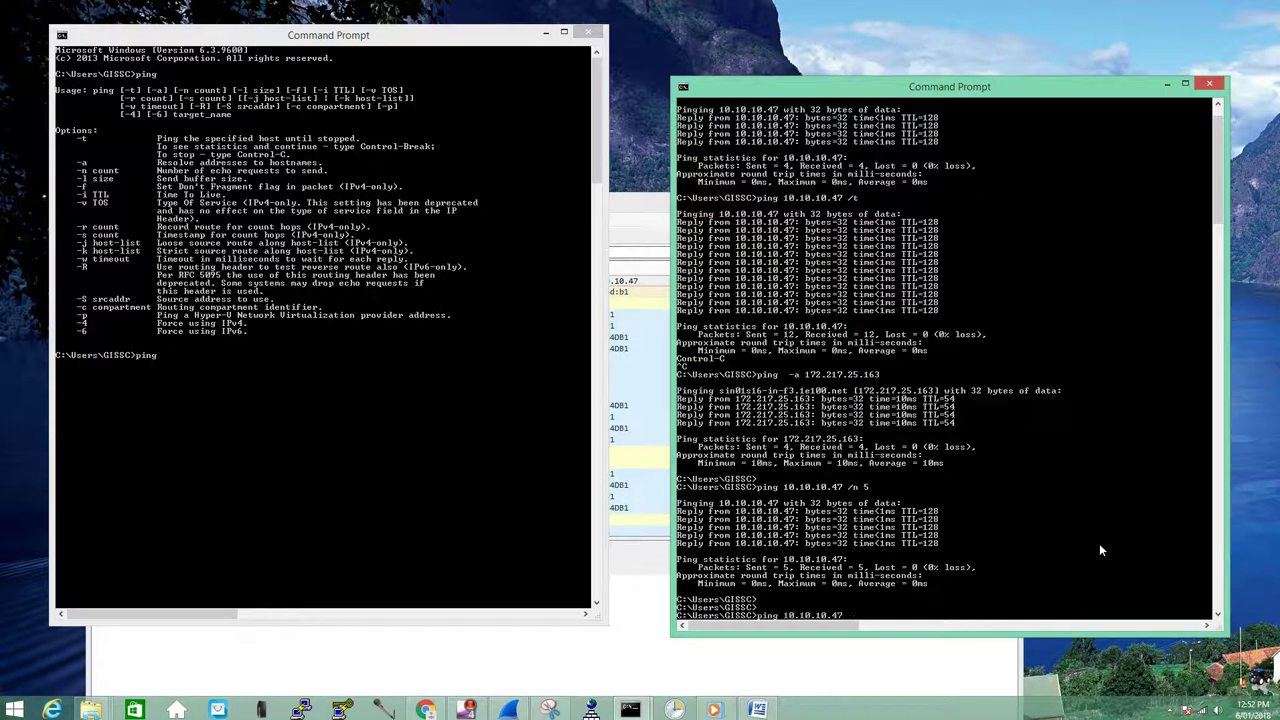
text(-l 1)
key(Return)
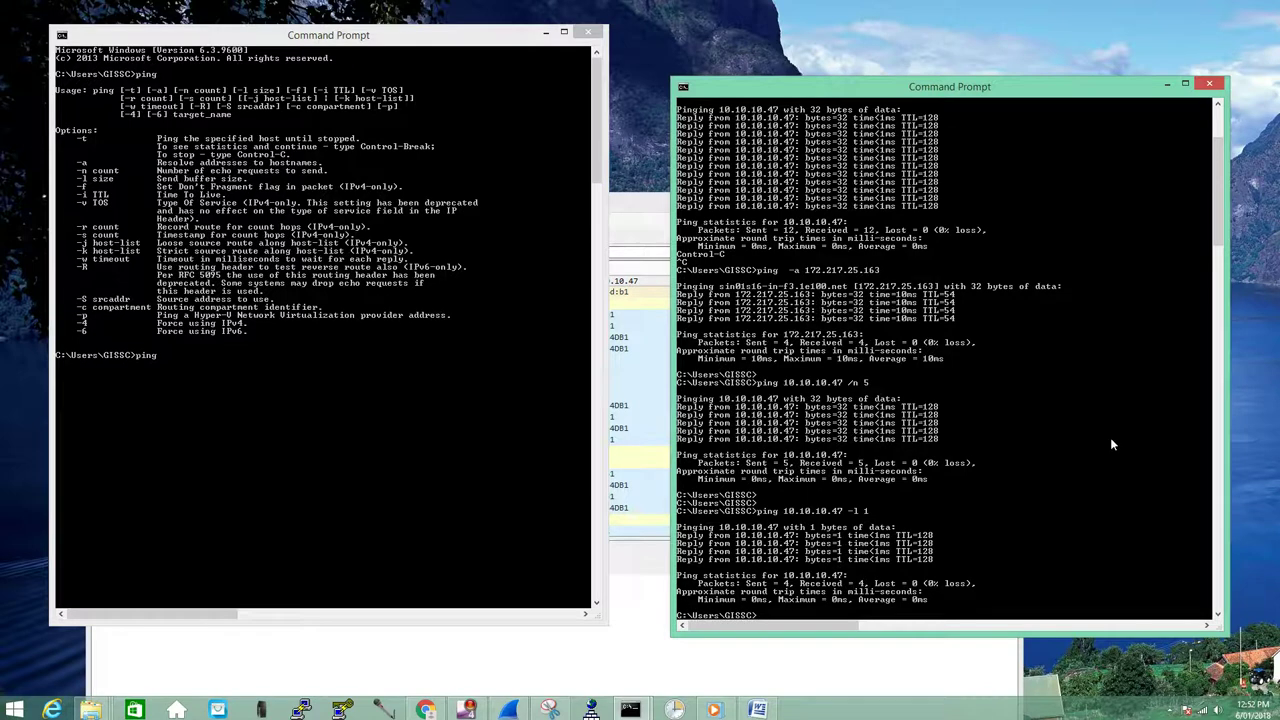
Ping 10.10.10.47 with a 0-byte buffer using the -l 0 option
drag(926, 91, 895, 38)
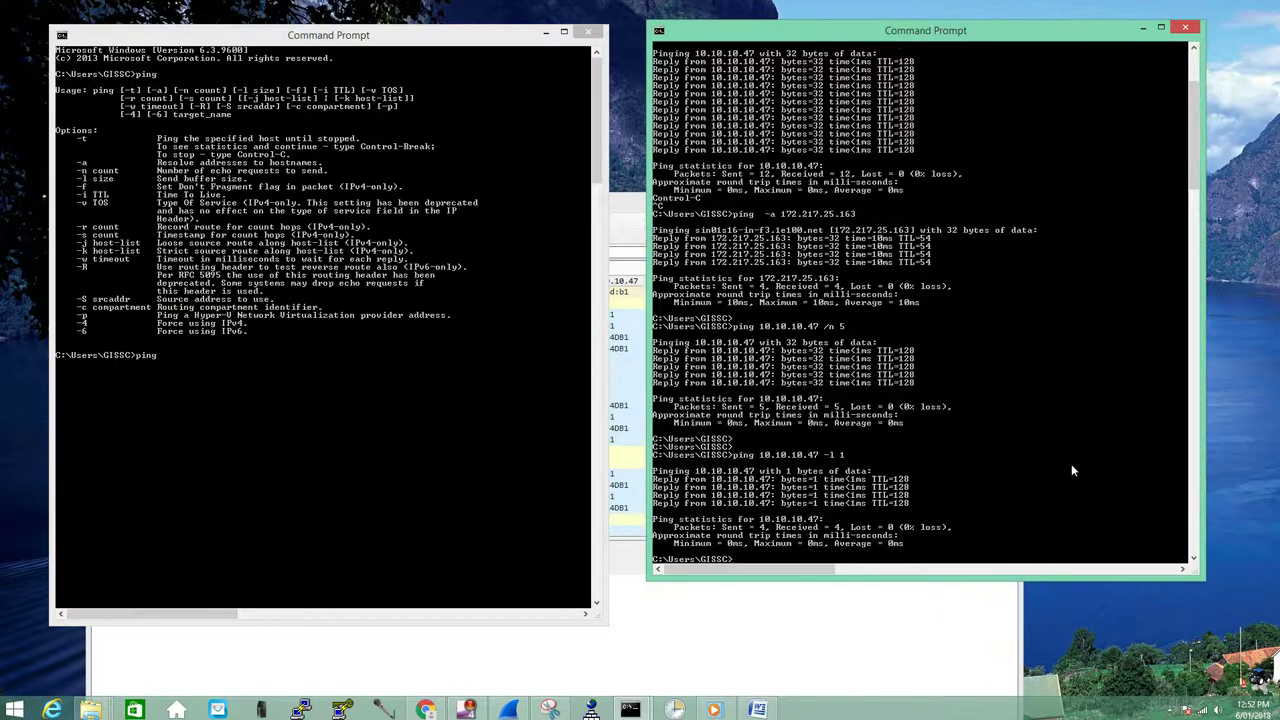
key(Up)
key(BackSpace)
text(0.10.10.47 -l 0)
key(Return)
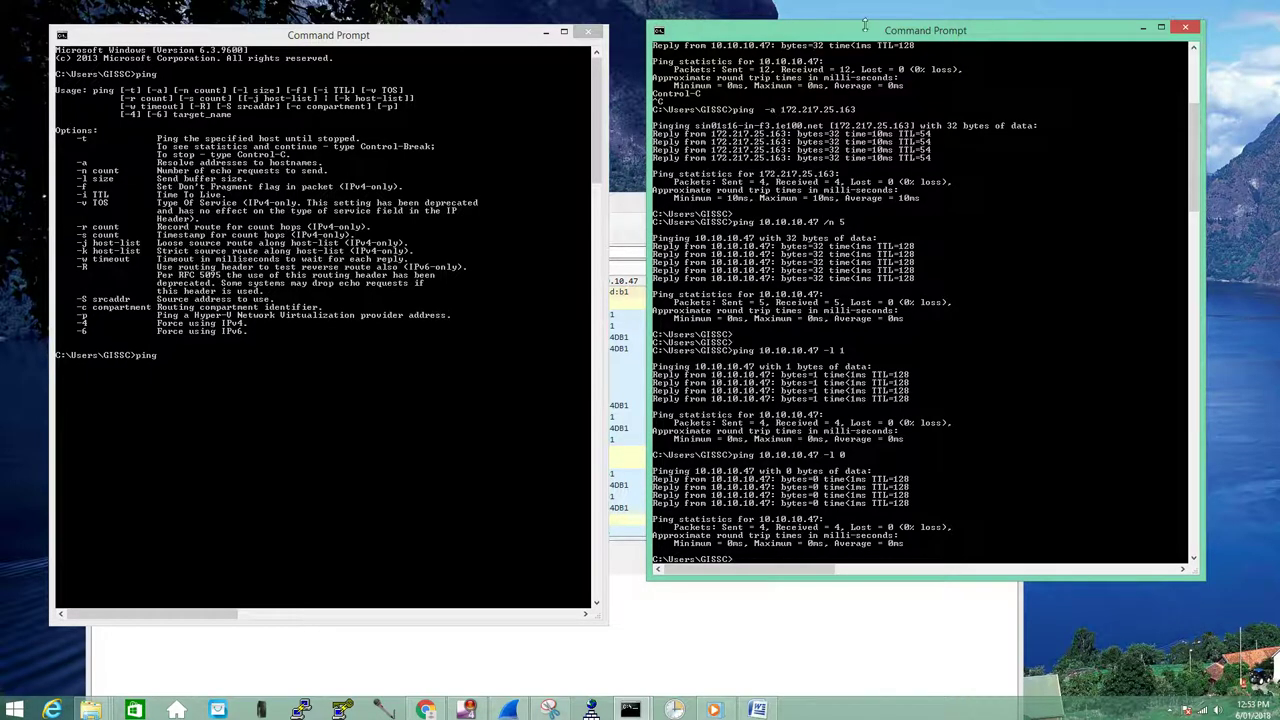
Bring the Wireshark capture forward and apply the display filter icmp
drag(856, 38, 910, 38)
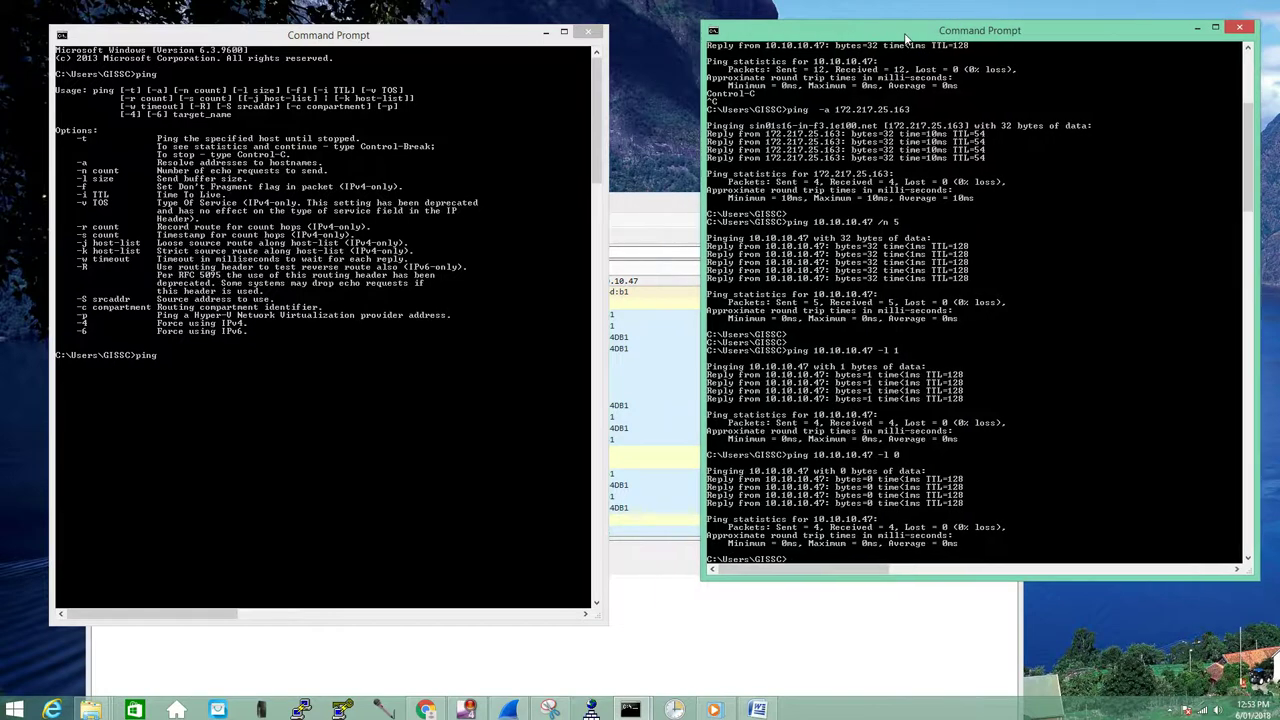
click(636, 212)
click(253, 221)
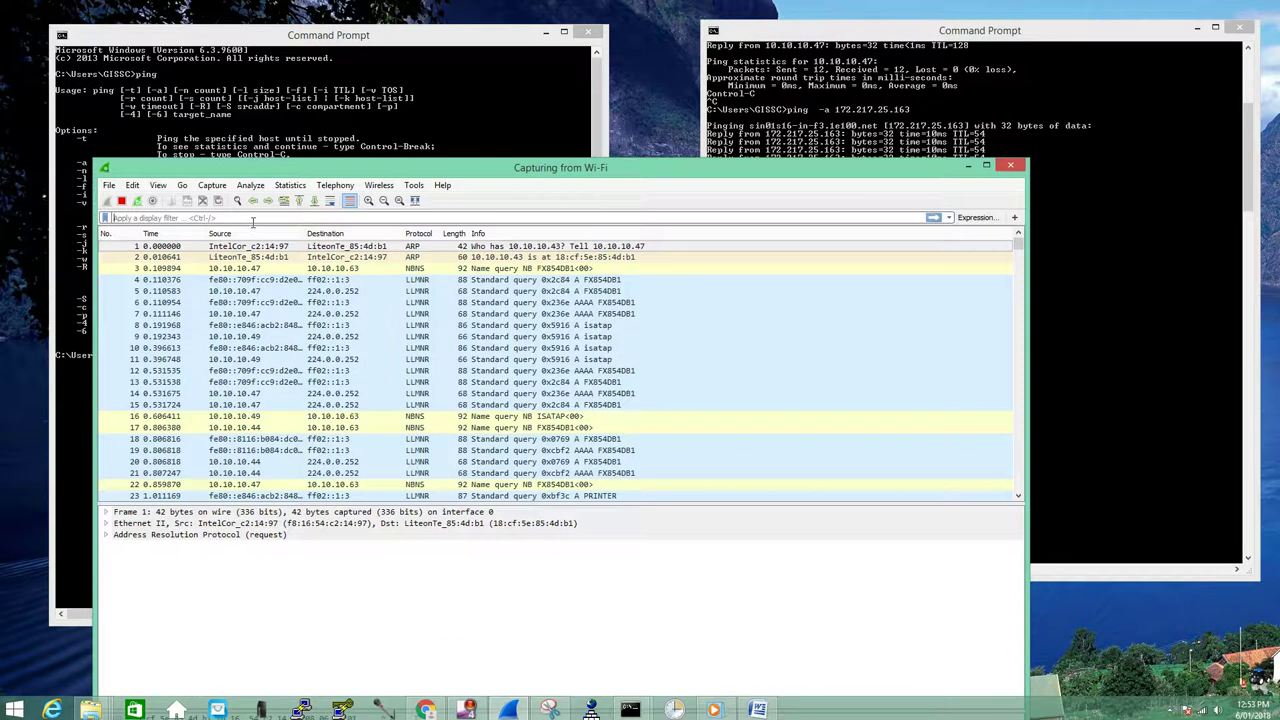
text(icmp)
key(Return)
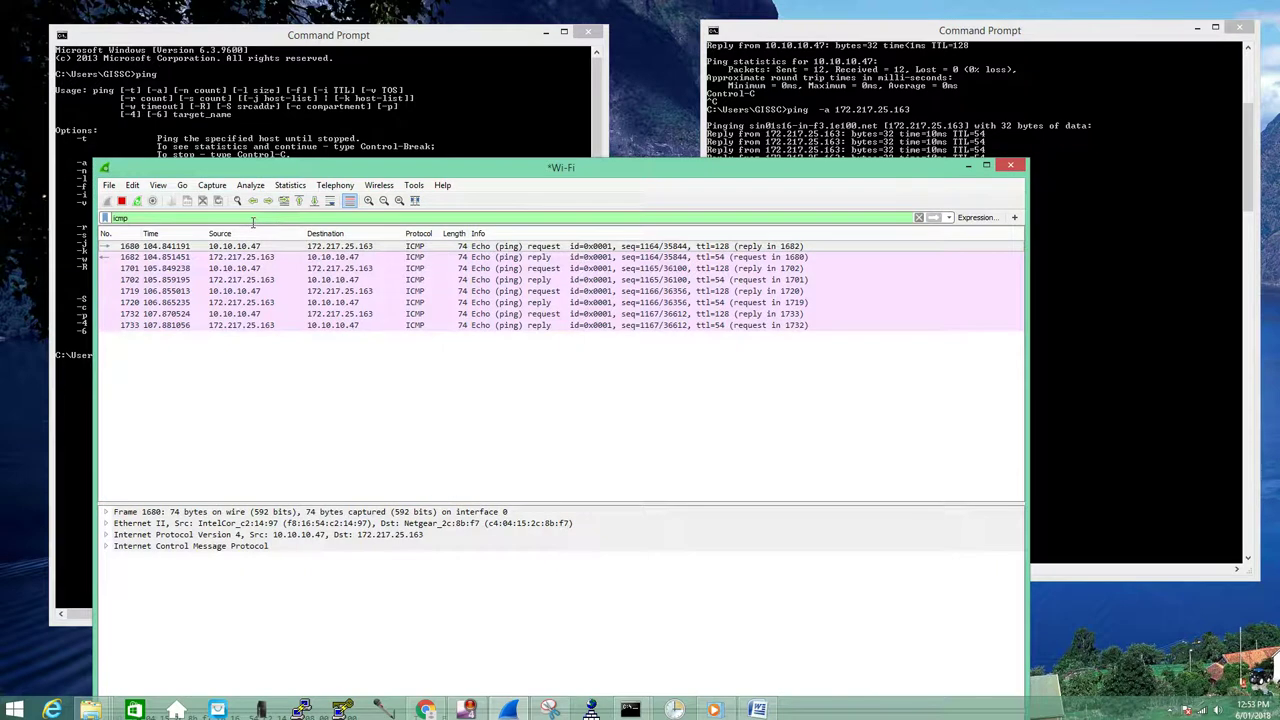
Return to the second Command Prompt and rerun the ping to 10.10.10.47 with the -l 1 option
click(1135, 204)
key(Return)
key(Return)
key(Return)
key(Return)
key(Up)
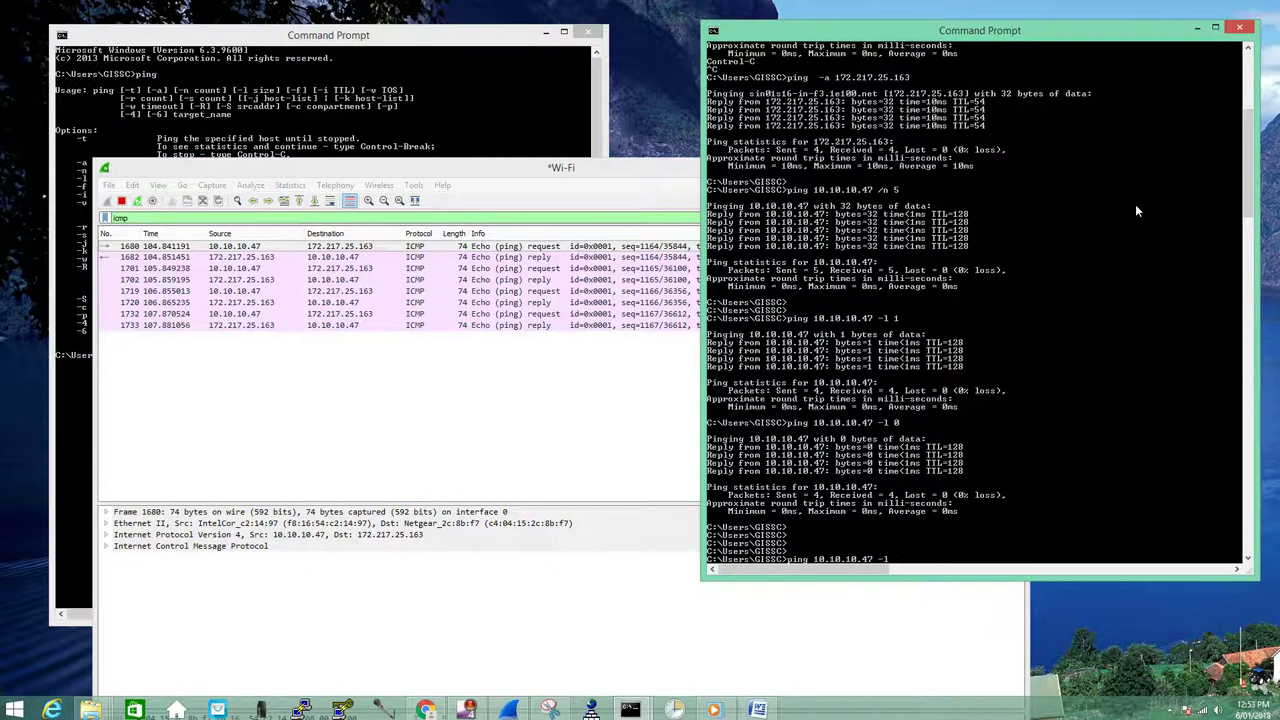
text(1)
key(Return)
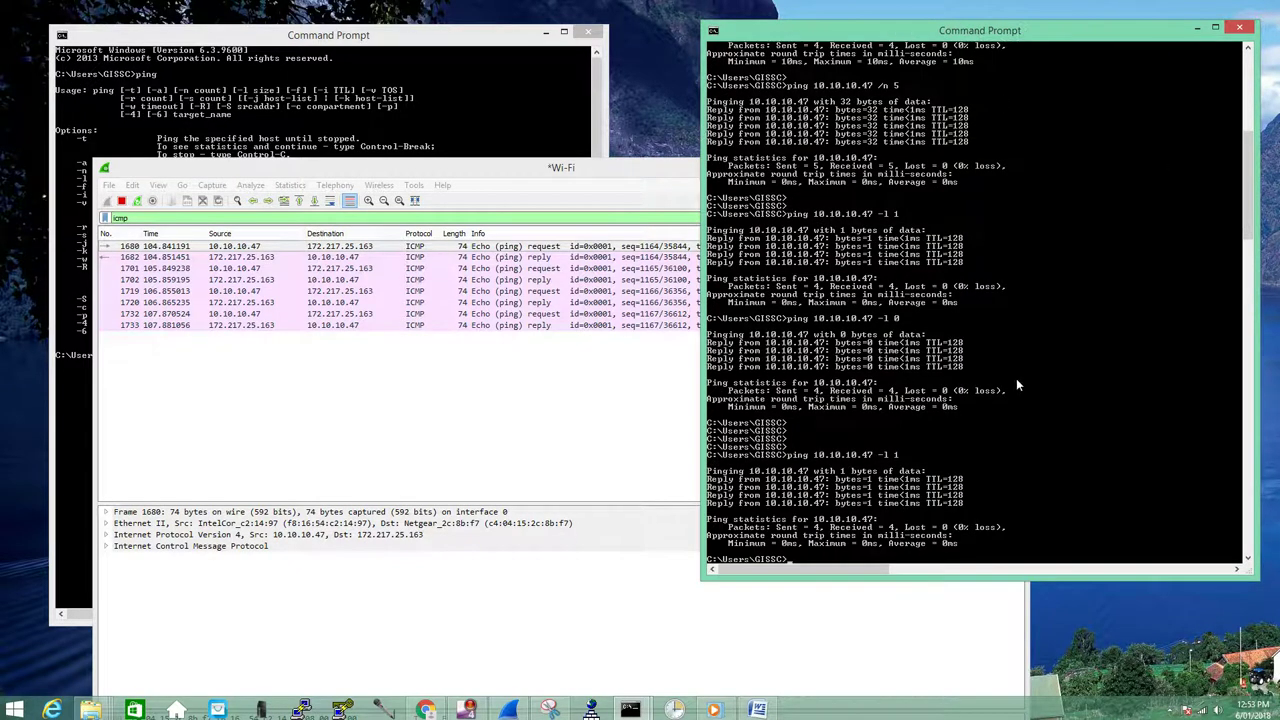
Ping 10.10.10.33 instead, keeping the -l 1 buffer size
key(Up)
key(BackSpace)
key(BackSpace)
text(33)
key(Return)
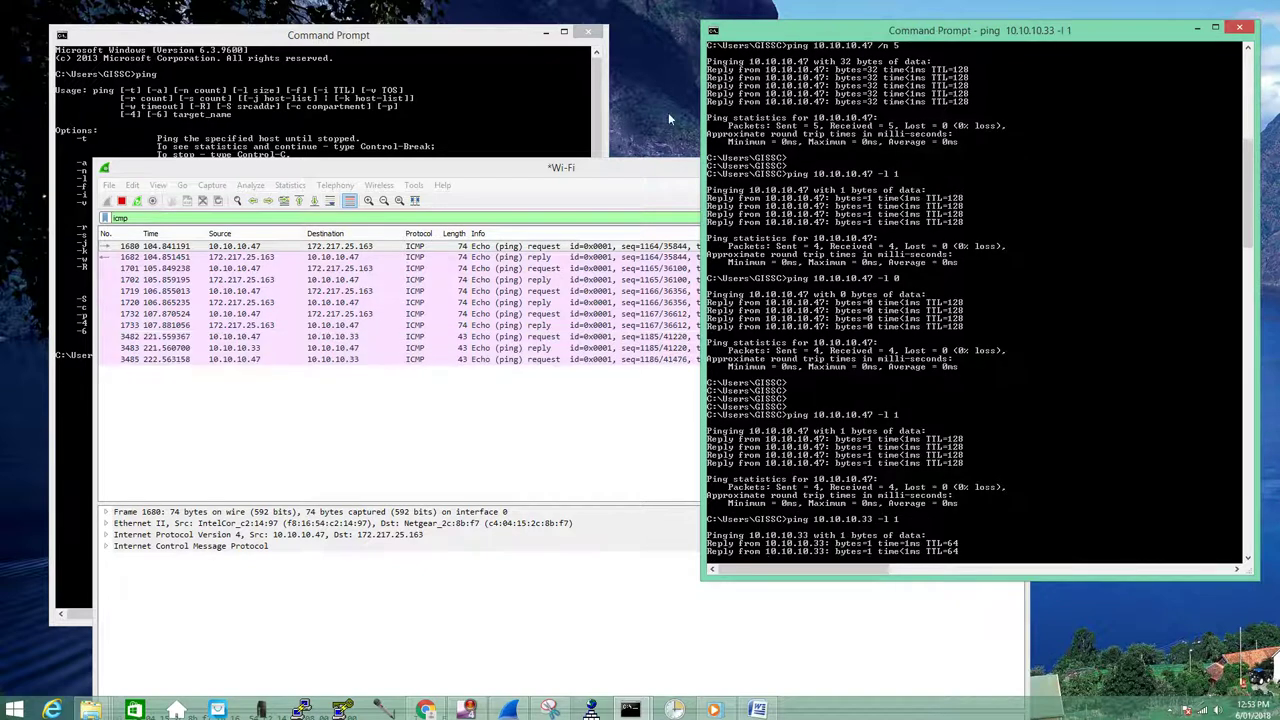
Examine the echo requests and replies exchanged with 10.10.10.33 in the Wireshark capture against the Command Prompt output
click(513, 172)
drag(513, 172, 493, 152)
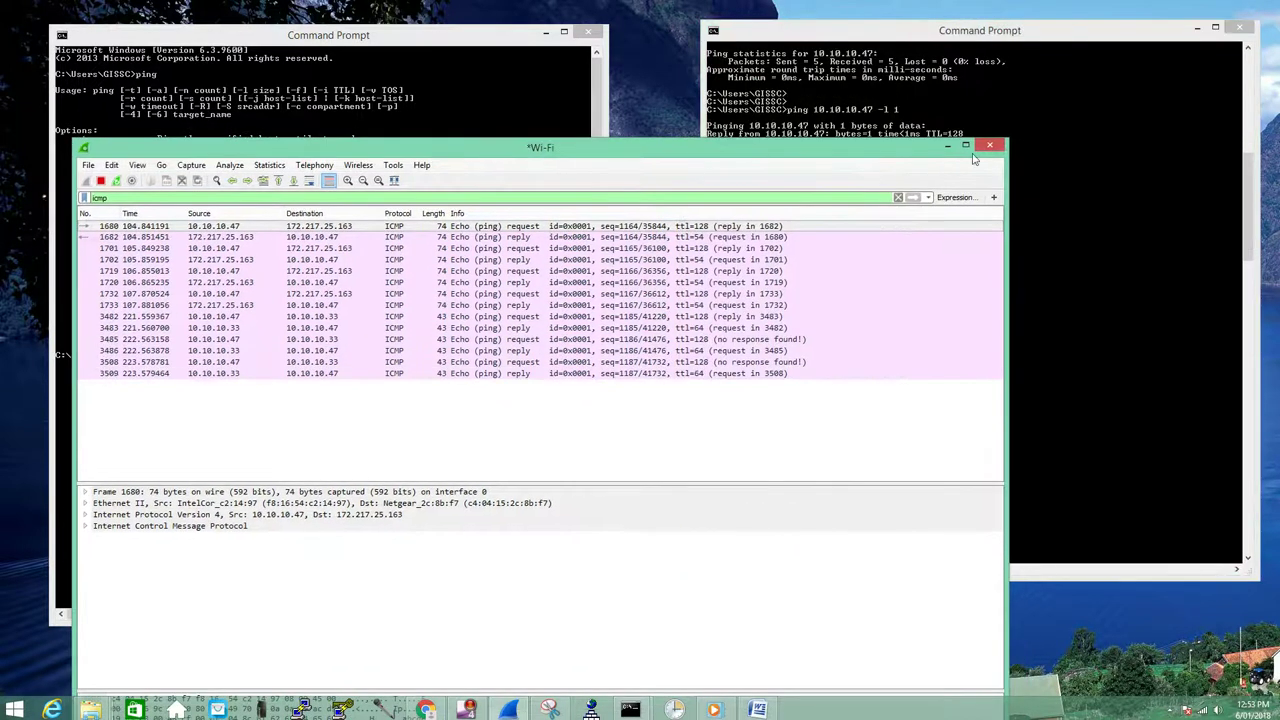
click(1157, 195)
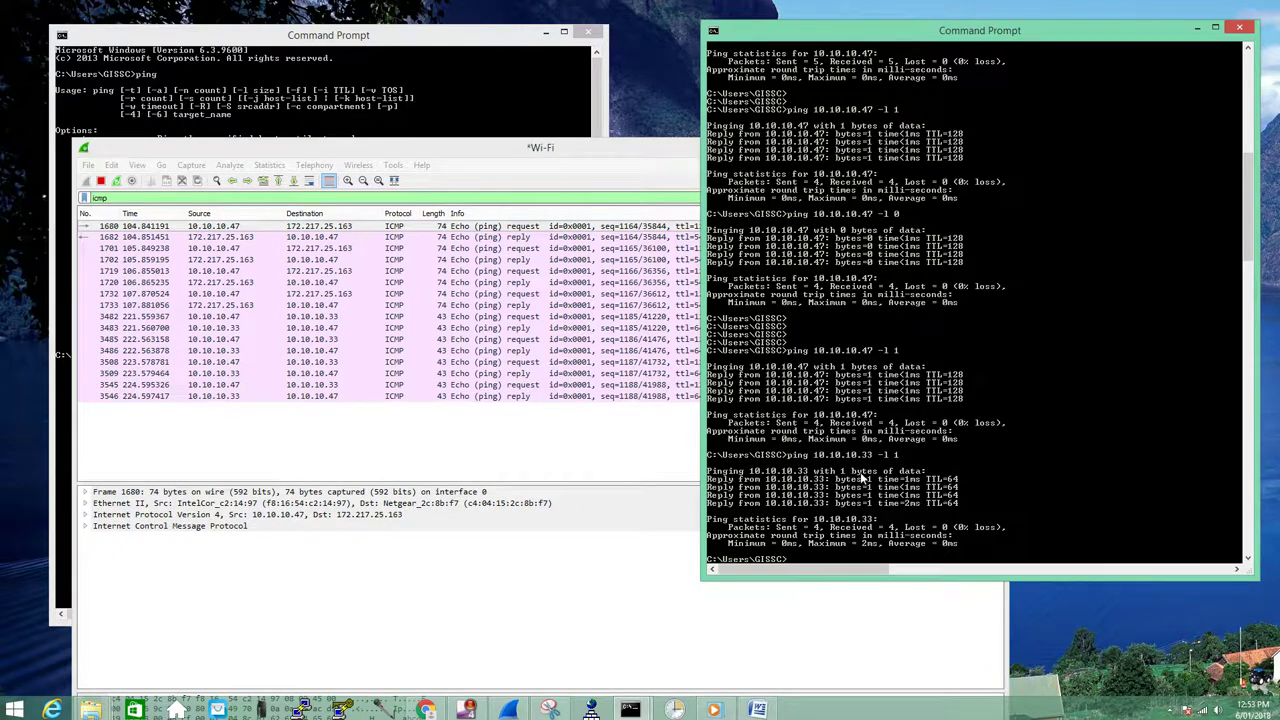
click(214, 318)
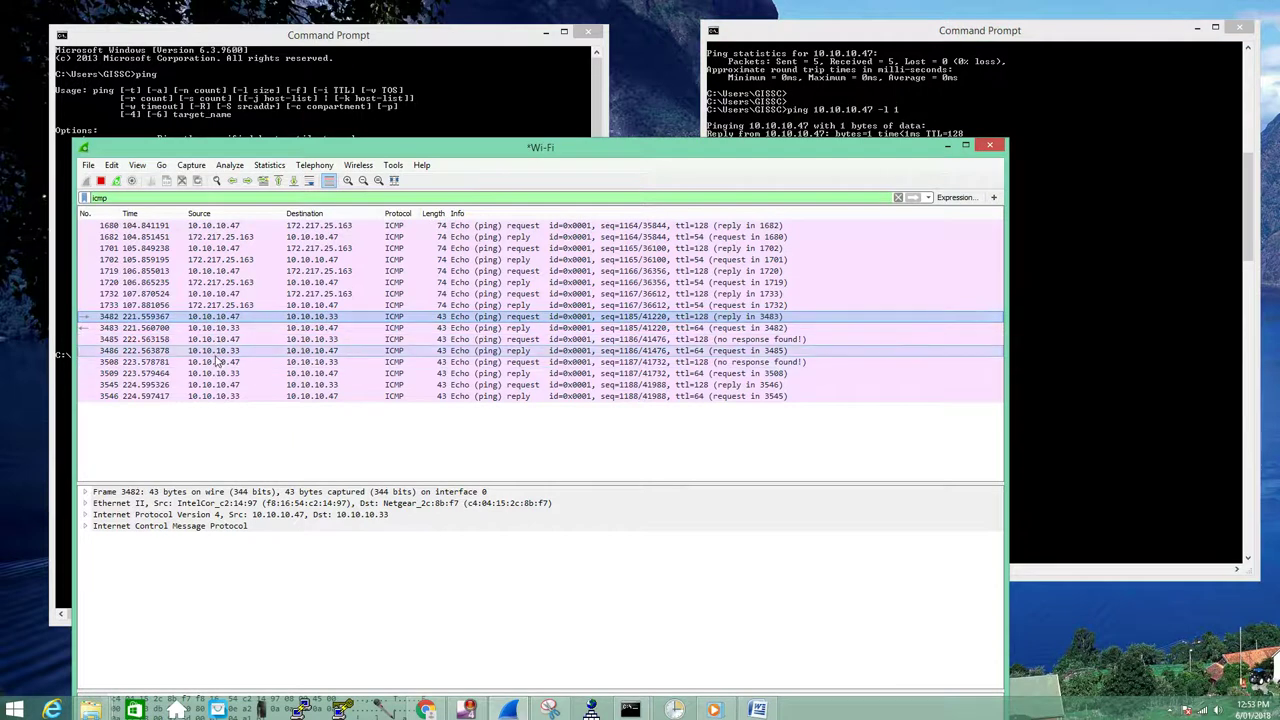
click(1083, 455)
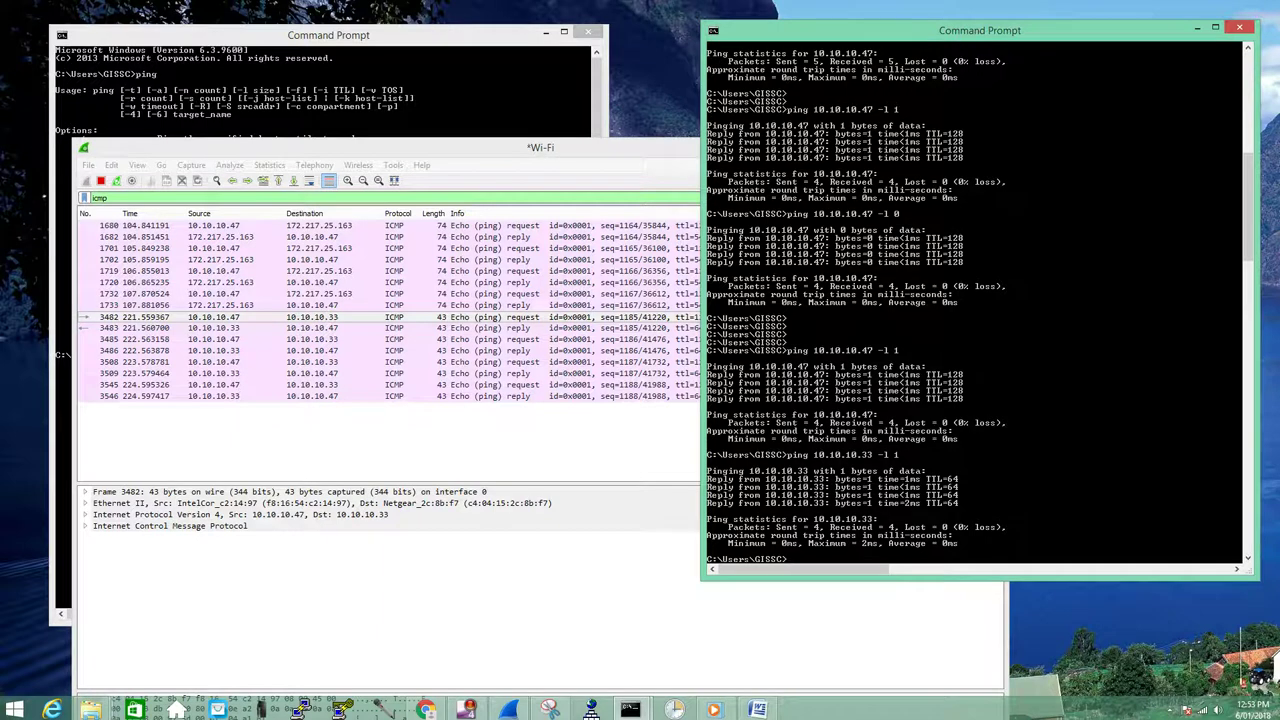
Bring up the ICMP Packet Overview diagram in Snipping Tool and circle the ICMP Data Variable label with the pen
click(549, 709)
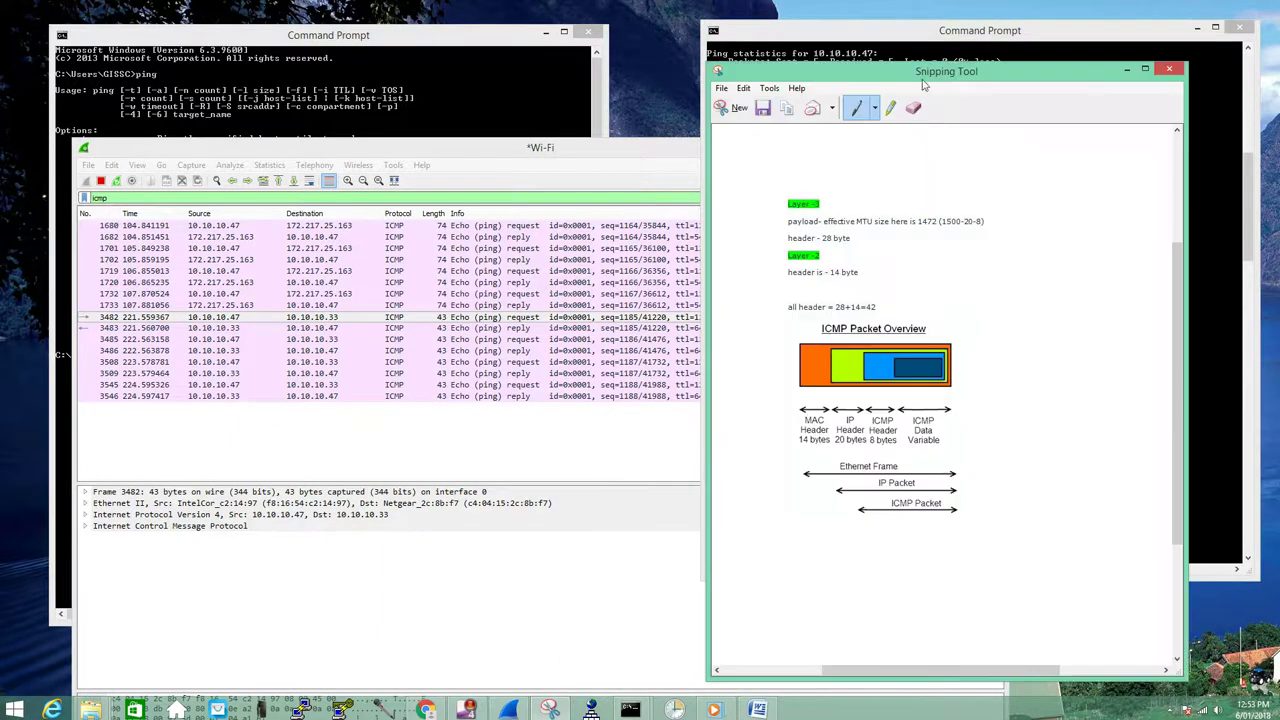
drag(943, 75, 891, 83)
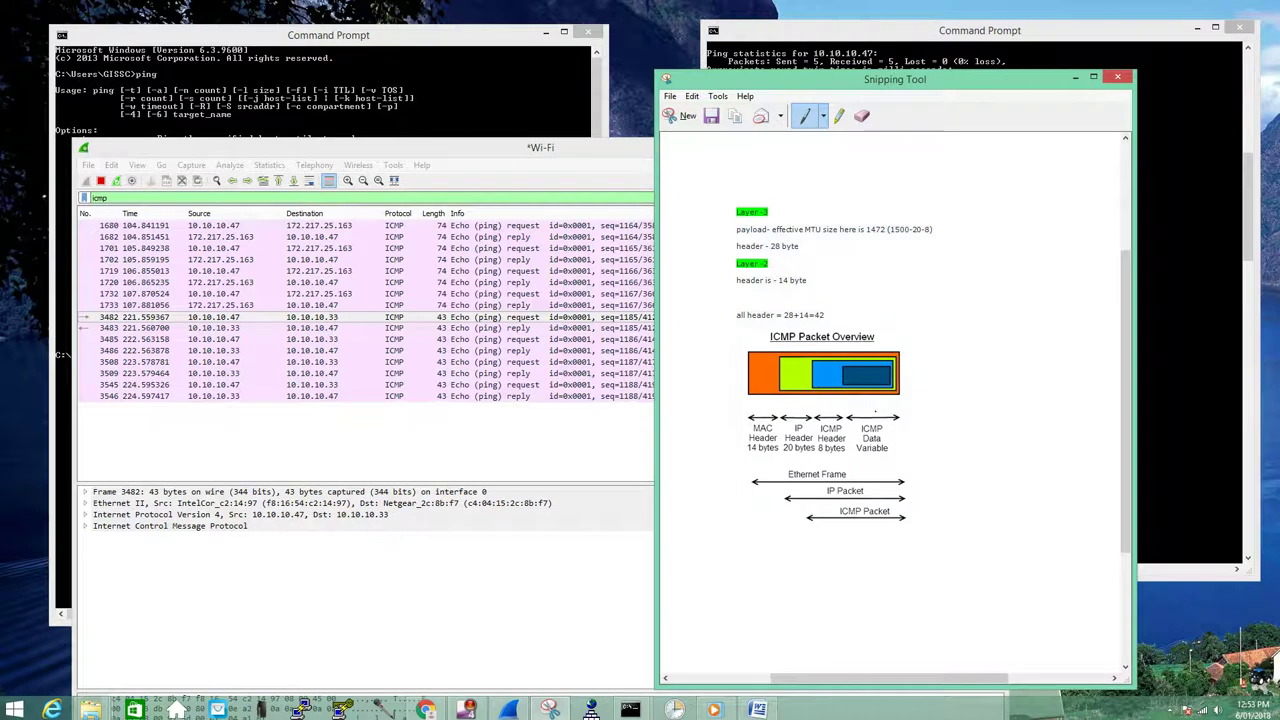
mouse_move(868, 412)
mouse_down()
mouse_move(856, 450)
mouse_move(895, 444)
mouse_move(873, 413)
mouse_up()
drag(946, 85, 612, 90)
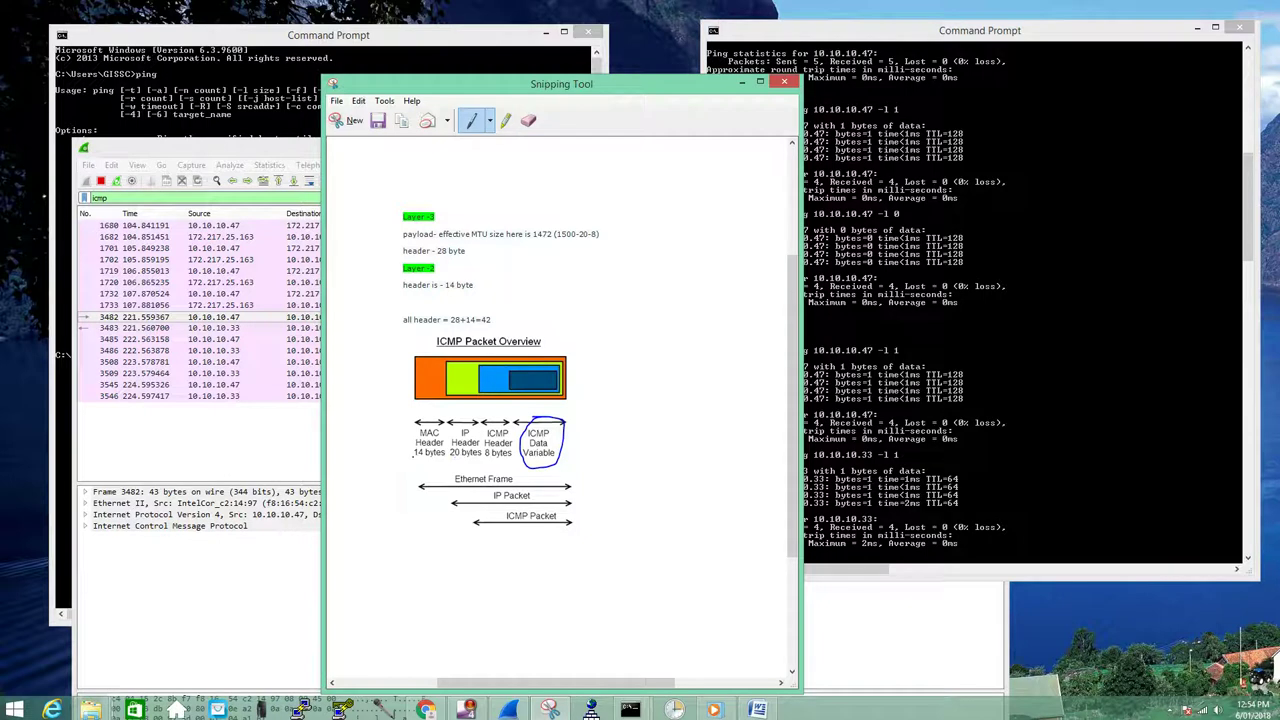
drag(590, 92, 929, 88)
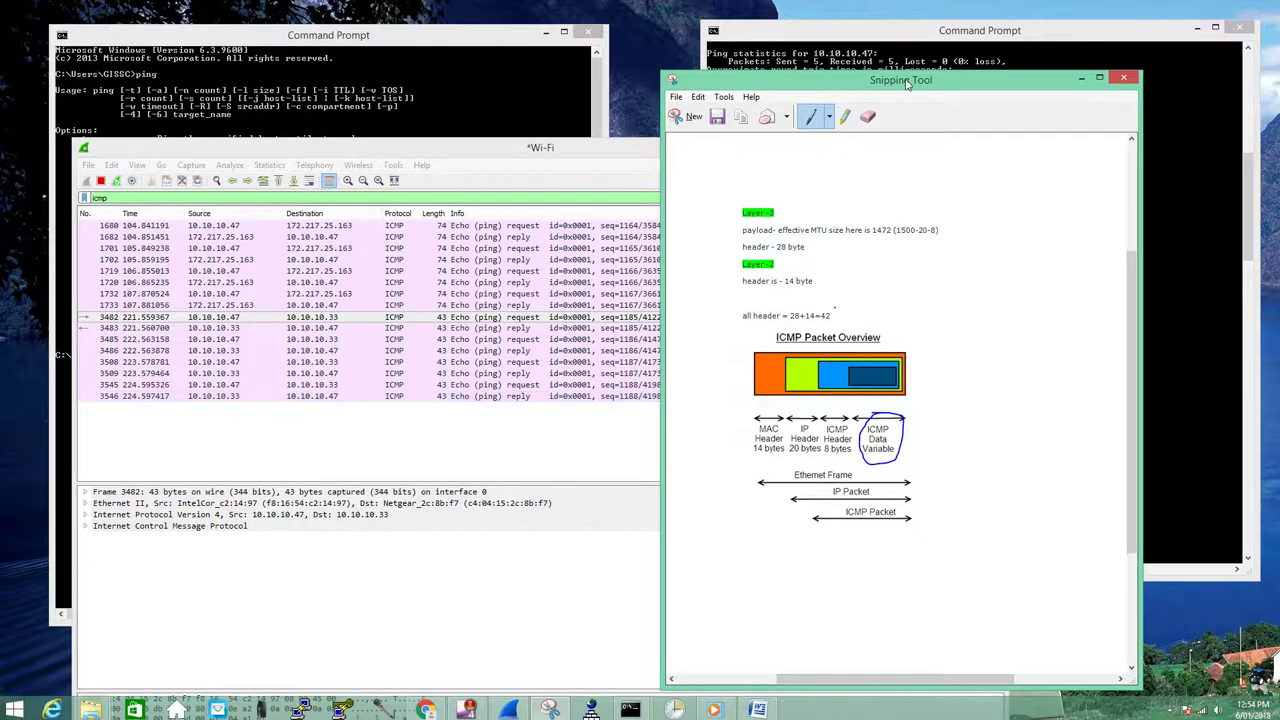
Return to the second Command Prompt and ping 10.10.10.33 with a 0-byte buffer using -l 0
click(1022, 57)
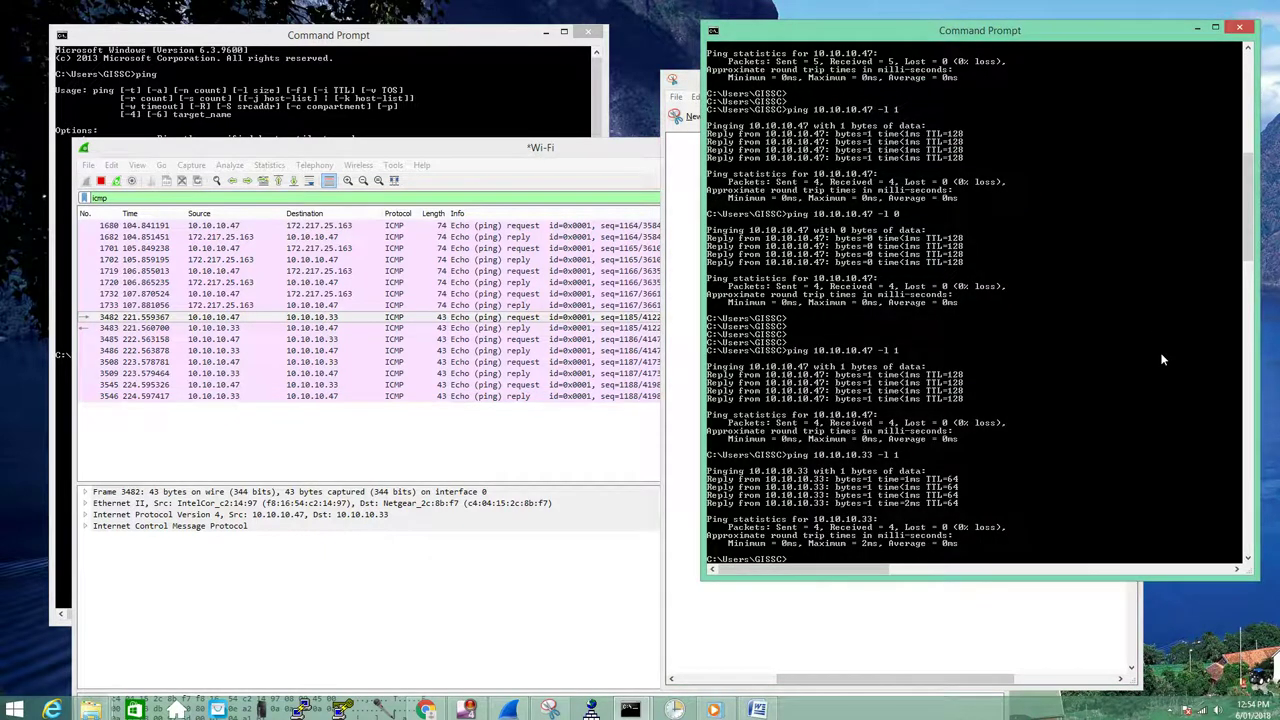
key(Up)
text(0)
key(Return)
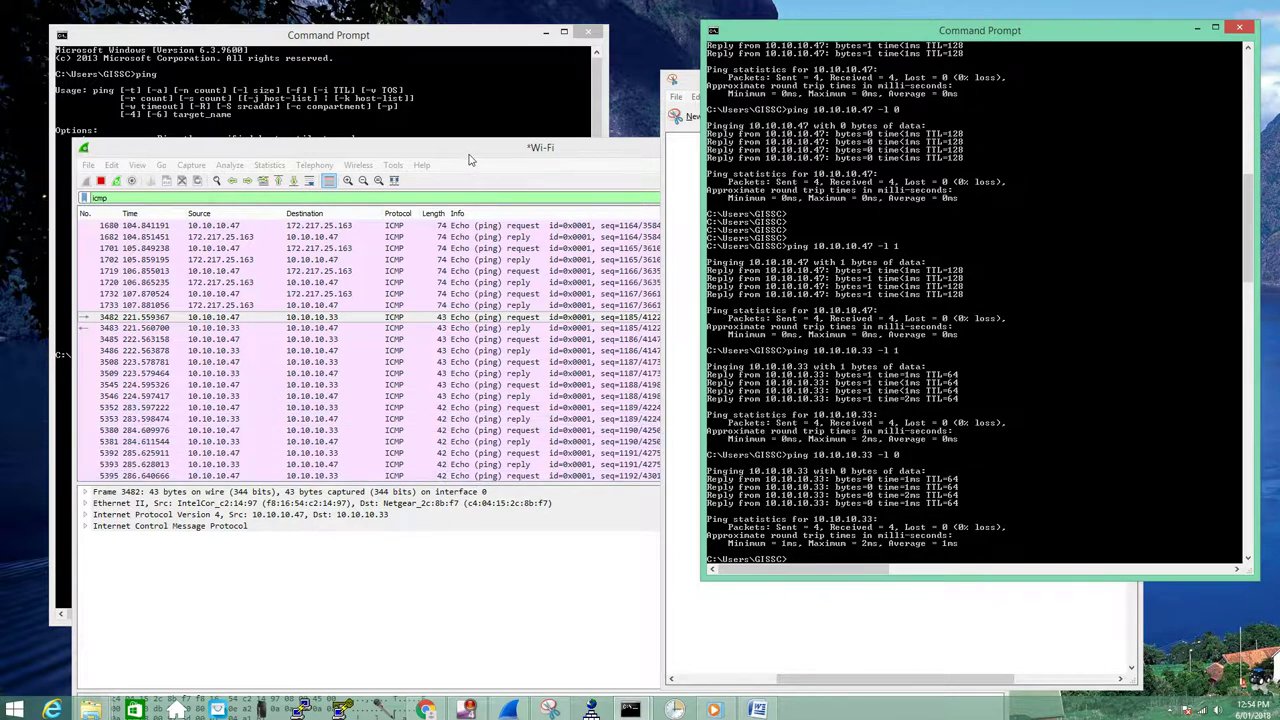
Check the lengths of the 0-byte ping packets in Wireshark, and review the ping options list in the first Command Prompt
drag(645, 147, 612, 131)
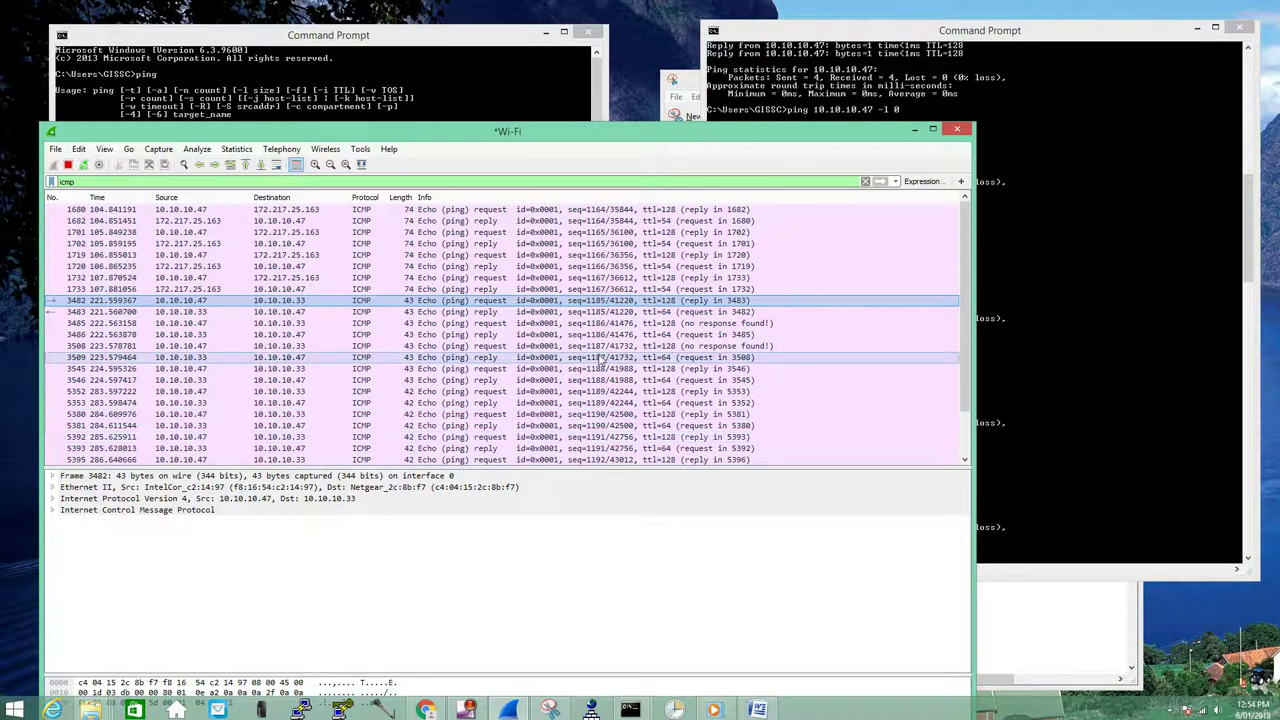
click(1128, 306)
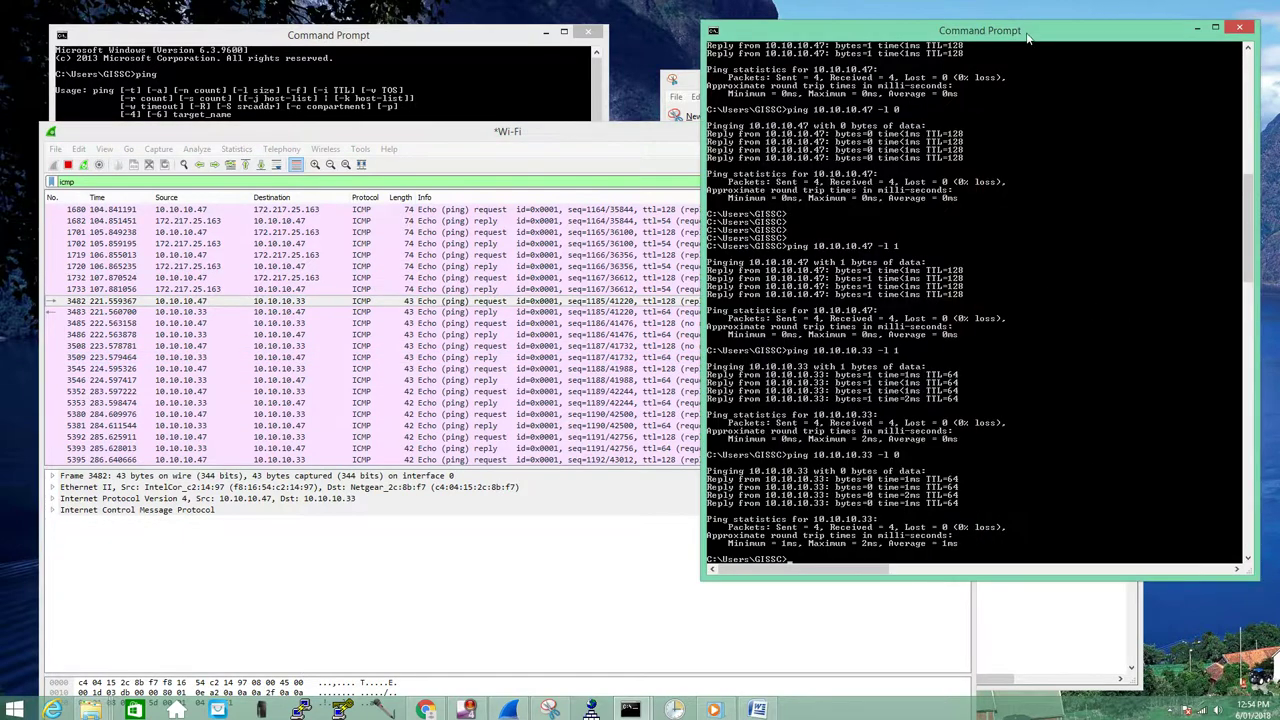
click(531, 72)
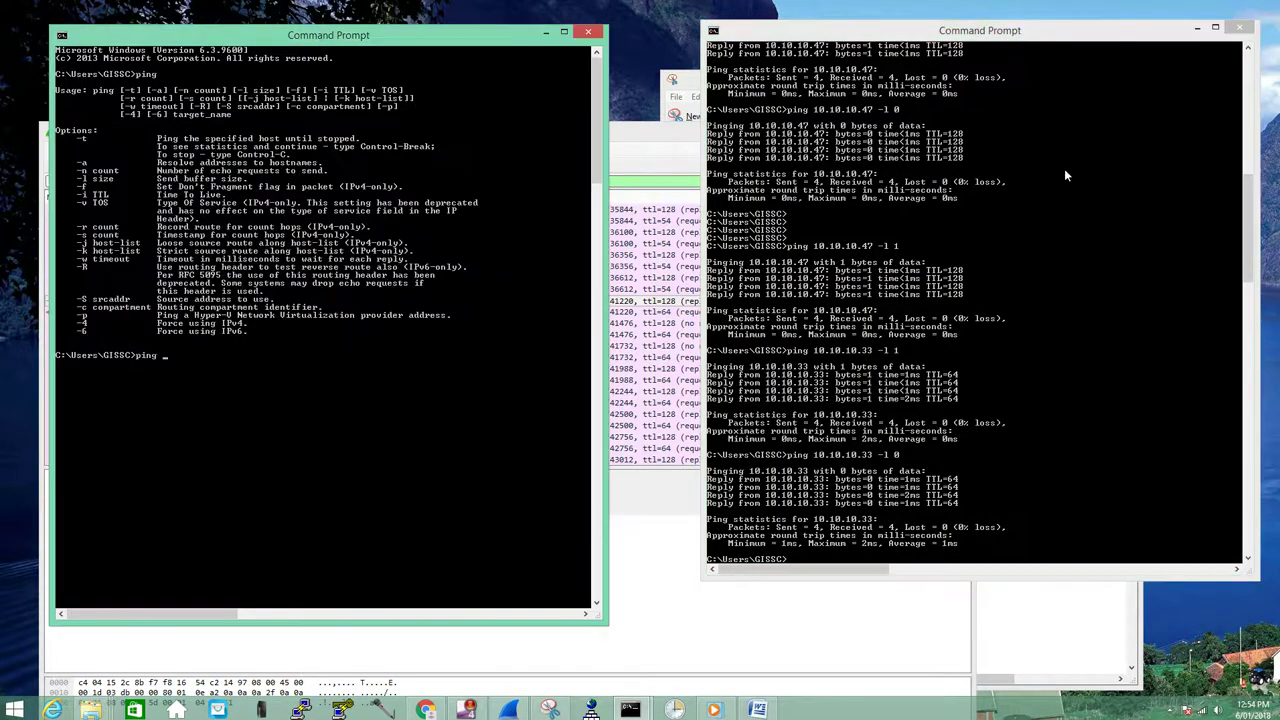
drag(512, 42, 499, 42)
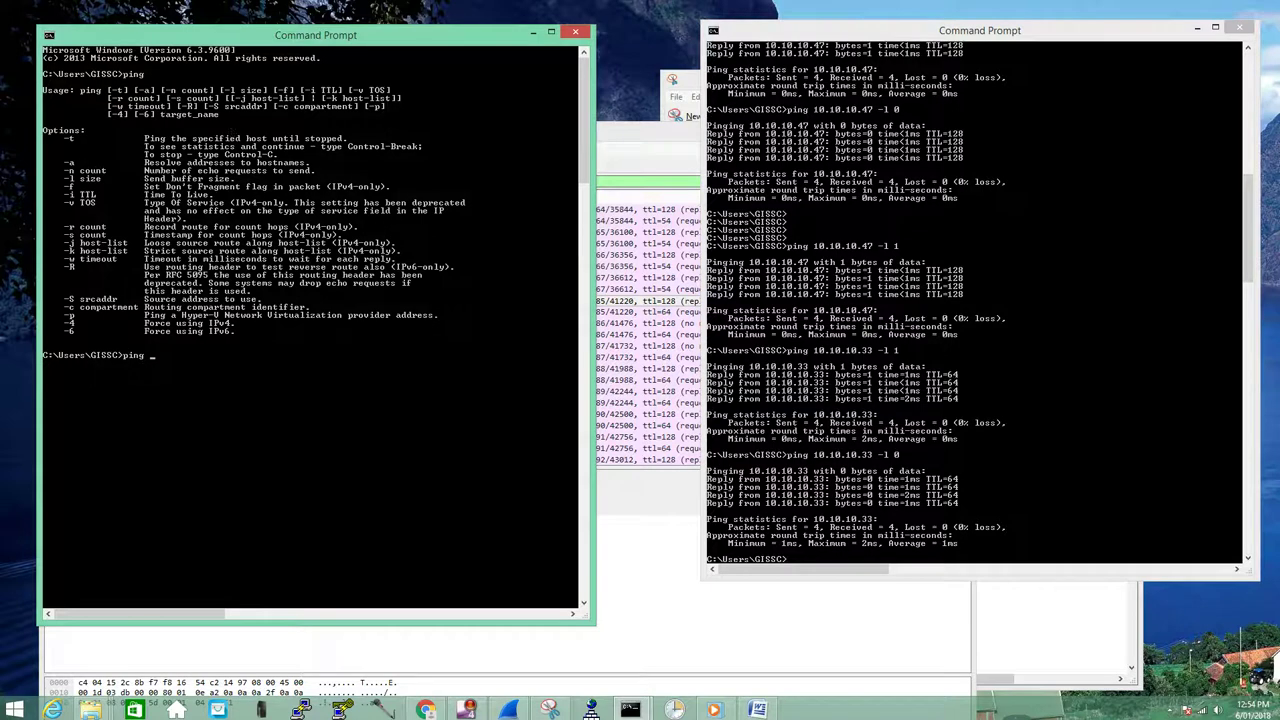
List the MTU of each network interface in the second Command Prompt with netsh interface ipv4 show subinterfaces
click(1054, 437)
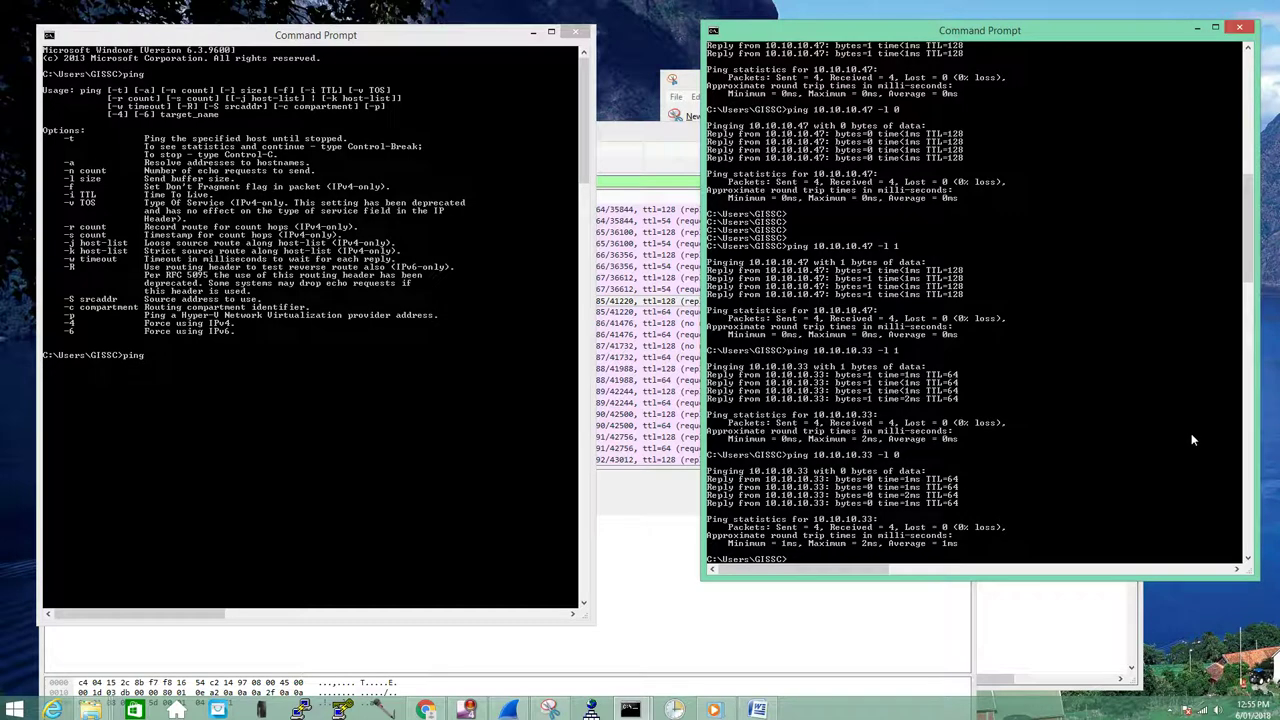
text(netsh interface ipv4 show subinterfaces)
key(Return)
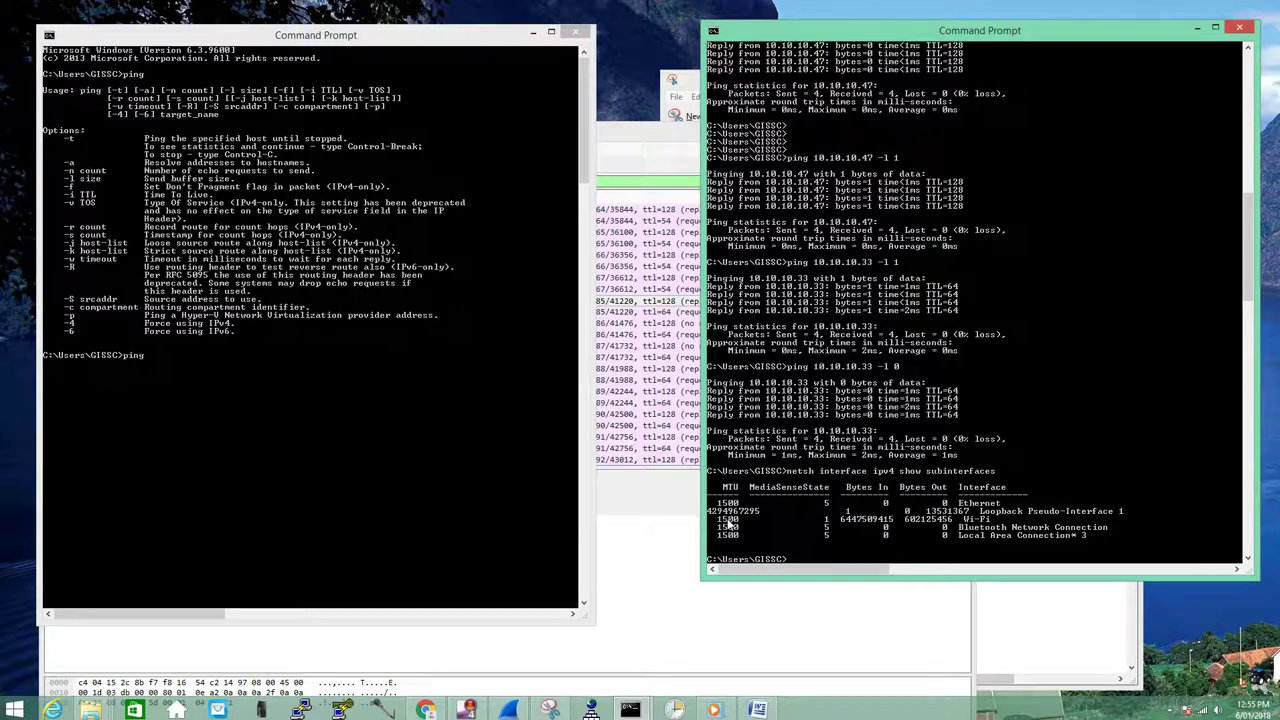
Circle the 20-byte IP and 8-byte ICMP header sizes in the Snipping Tool diagram, and place it beside the second Command Prompt
drag(947, 30, 697, 63)
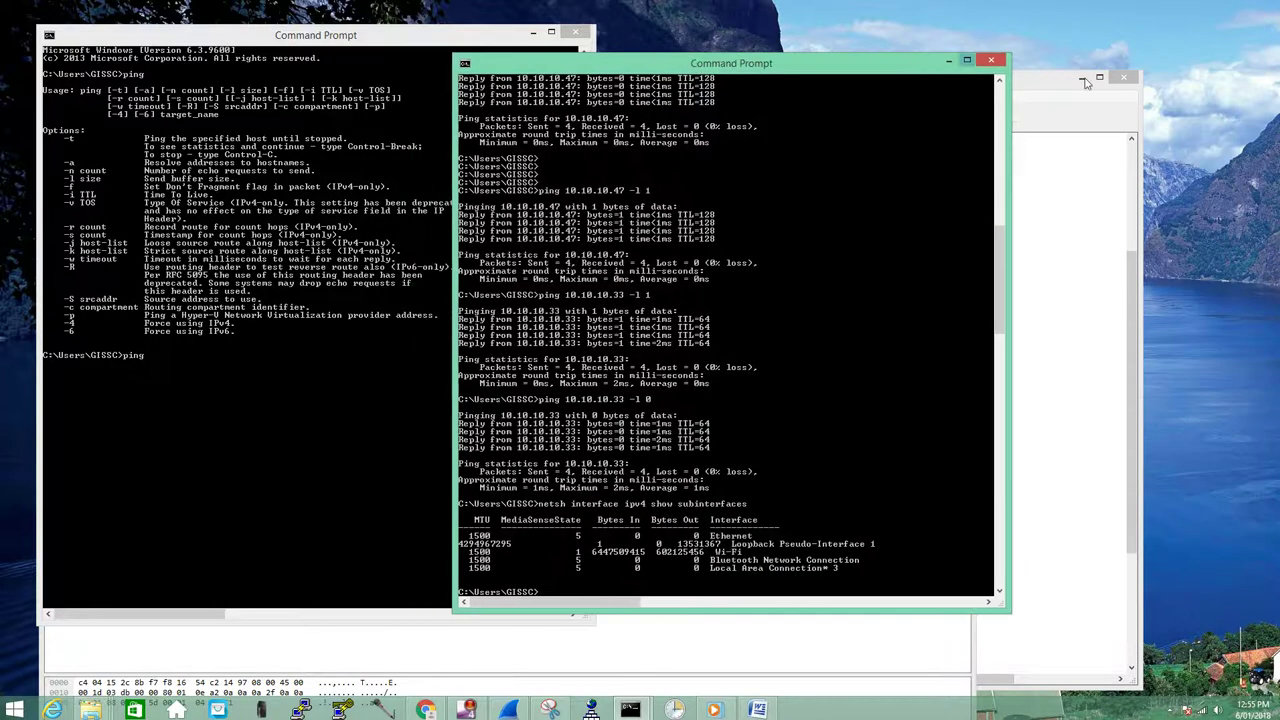
click(1066, 82)
drag(897, 90, 1021, 77)
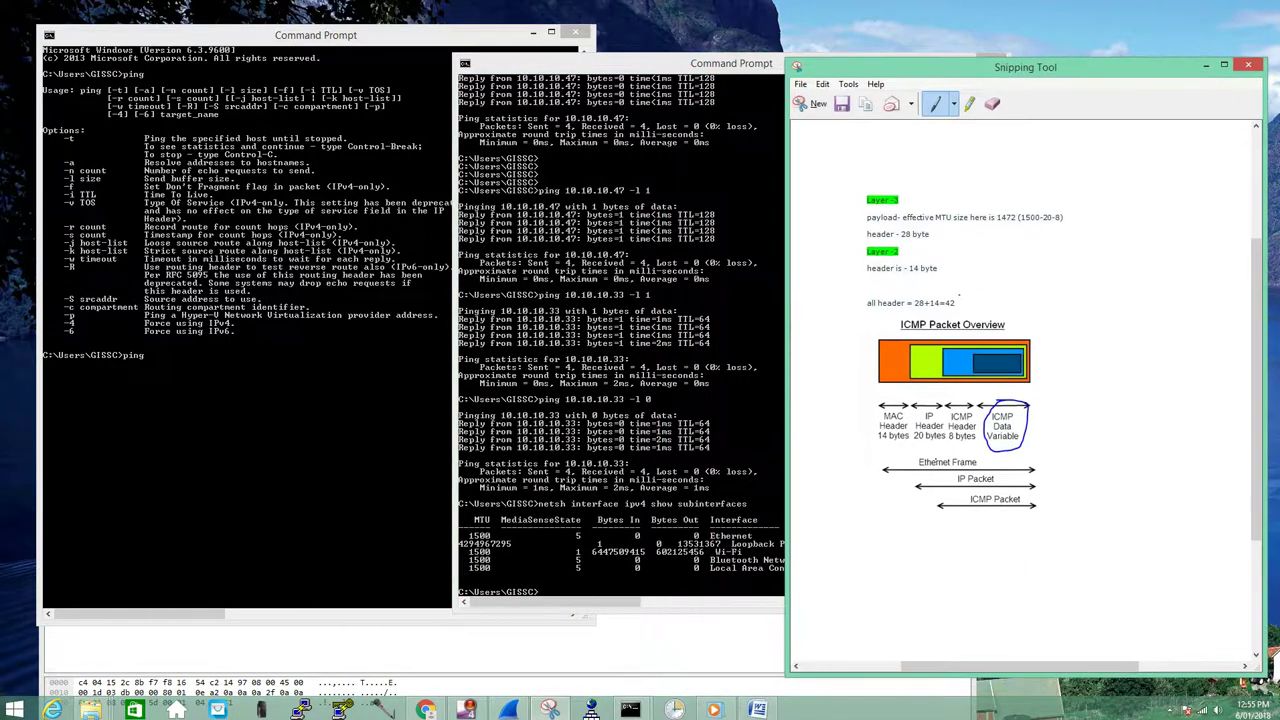
mouse_move(975, 427)
mouse_down()
mouse_move(908, 446)
mouse_move(970, 428)
mouse_up()
drag(978, 74, 381, 61)
drag(697, 66, 895, 64)
Ping yahoo.com.au with the Don't Fragment flag and a 1500-byte buffer using ping -f -l 1500
key(Return)
key(Return)
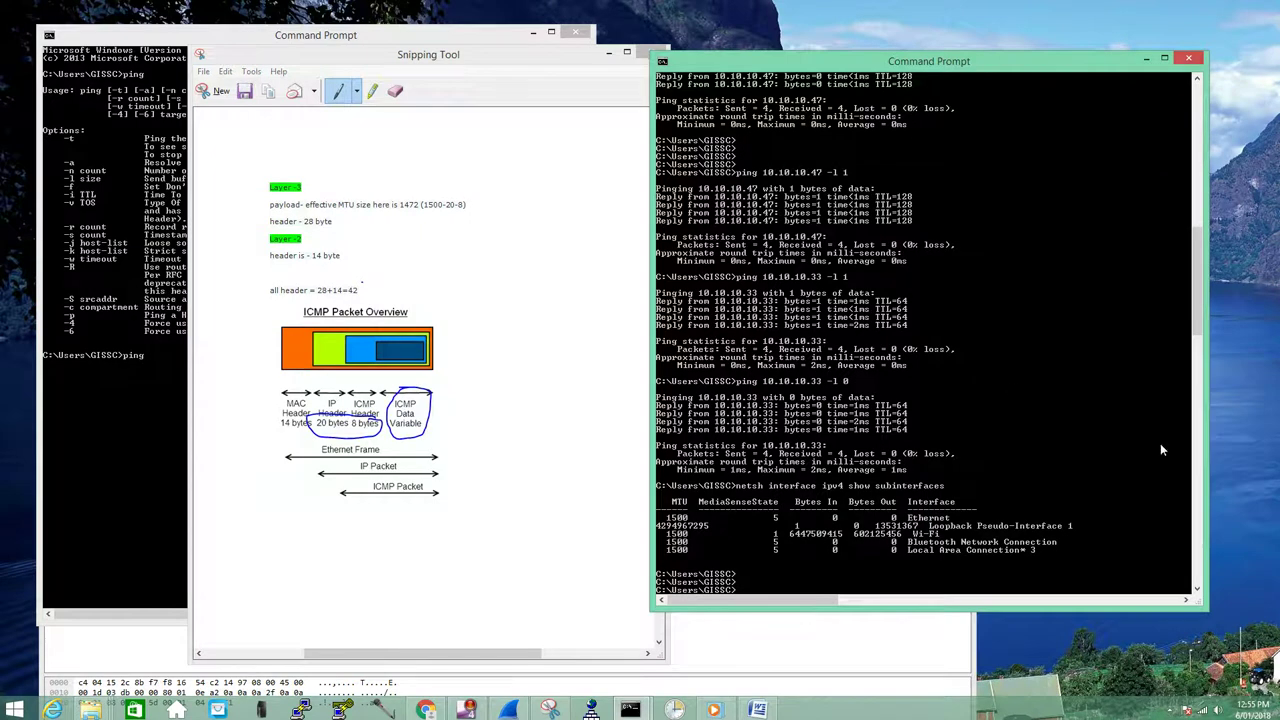
text(ping -f -l)
text(1500 yahoo.com.au)
key(Return)
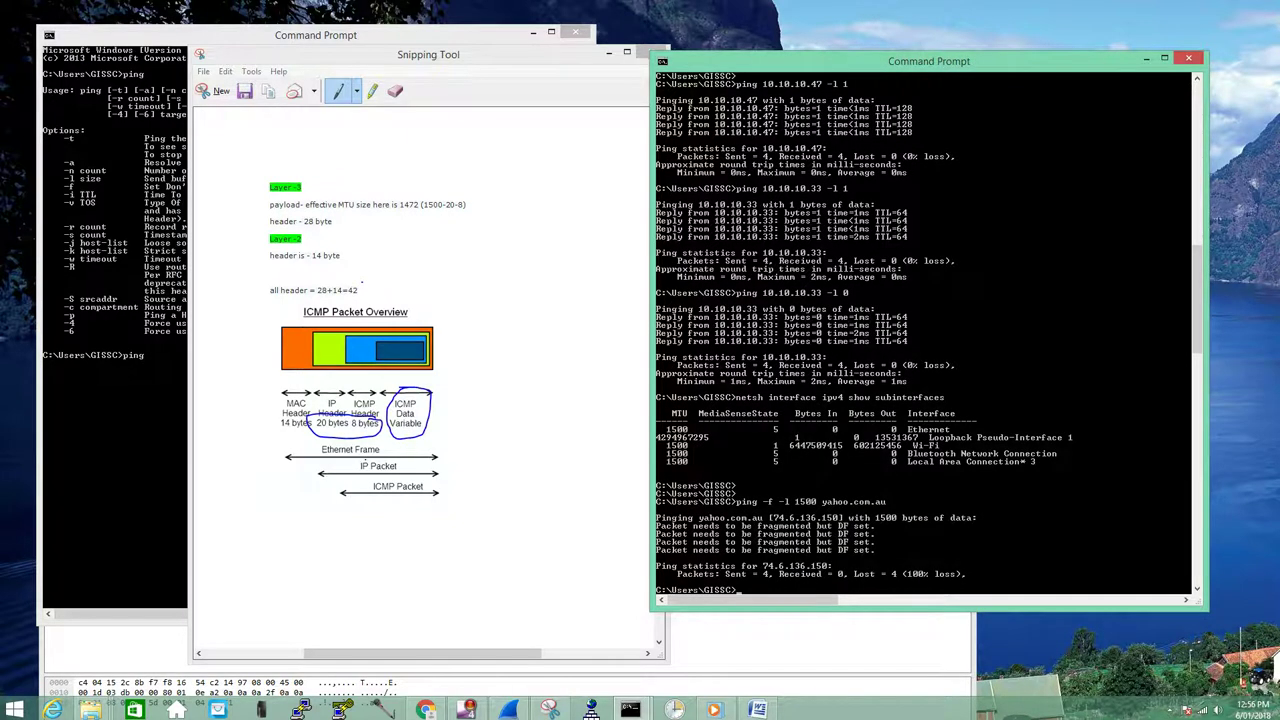
Rerun the Don't Fragment ping to yahoo.com.au with the buffer size changed to 1472 bytes
drag(896, 70, 928, 82)
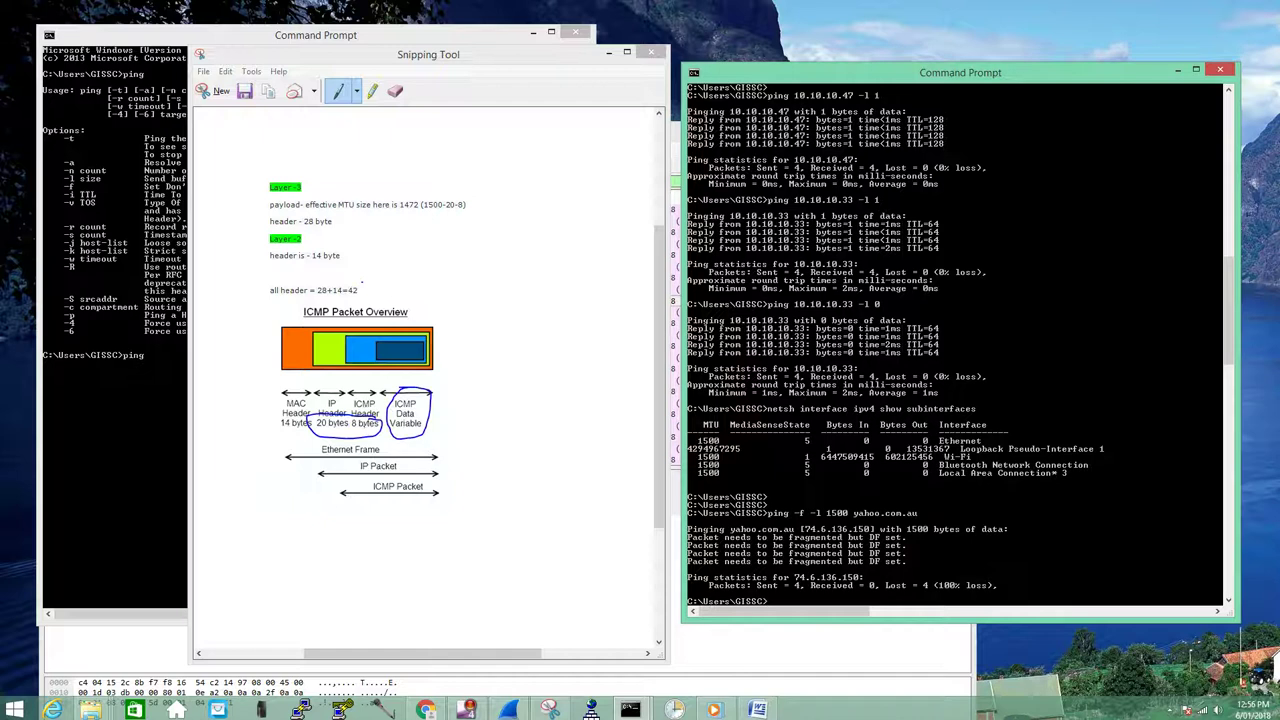
key(Up)
key(Left)
key(Left)
key(Left)
key(Left)
key(Left)
key(Left)
key(Left)
key(Left)
key(Left)
key(Left)
key(Left)
key(Left)
key(Left)
key(BackSpace)
key(BackSpace)
key(BackSpace)
text(472)
key(Return)
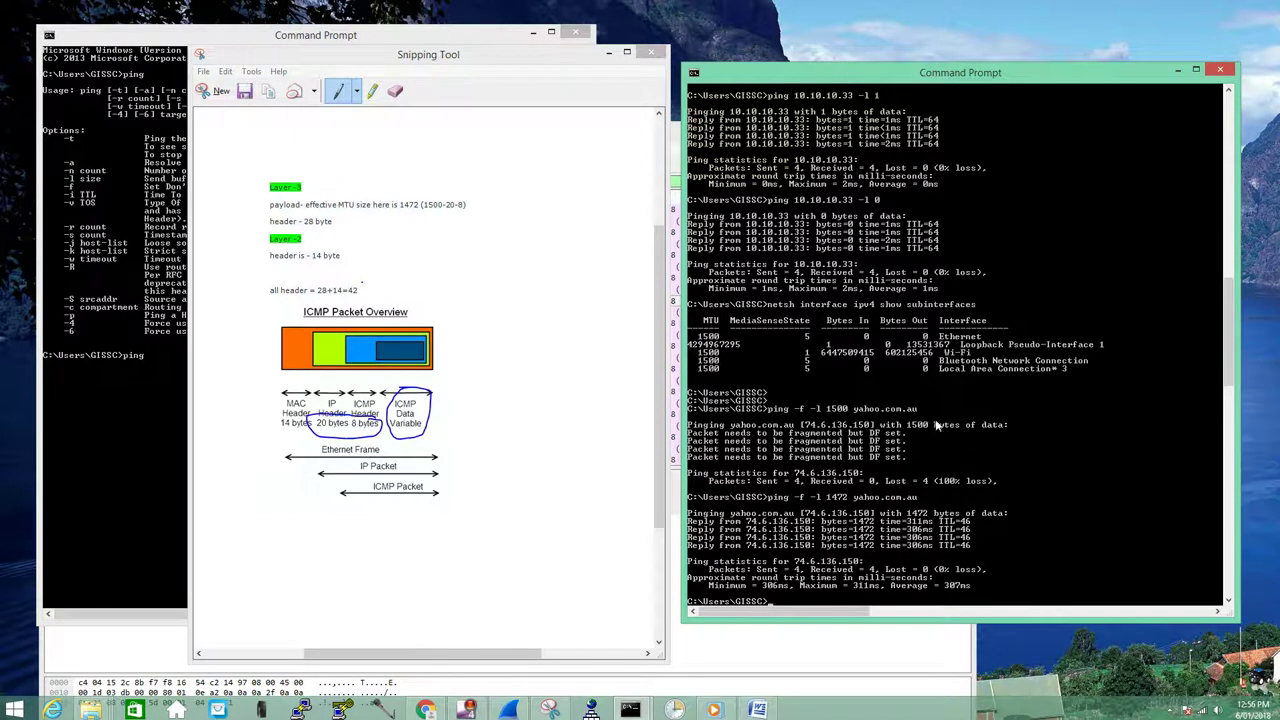
Inspect the IPv4 flags of echo request 7011 to 74.6.136.150 in Wireshark, down to the Don't fragment bit
click(757, 657)
drag(579, 125, 602, 76)
scroll(424, 360, down, 4)
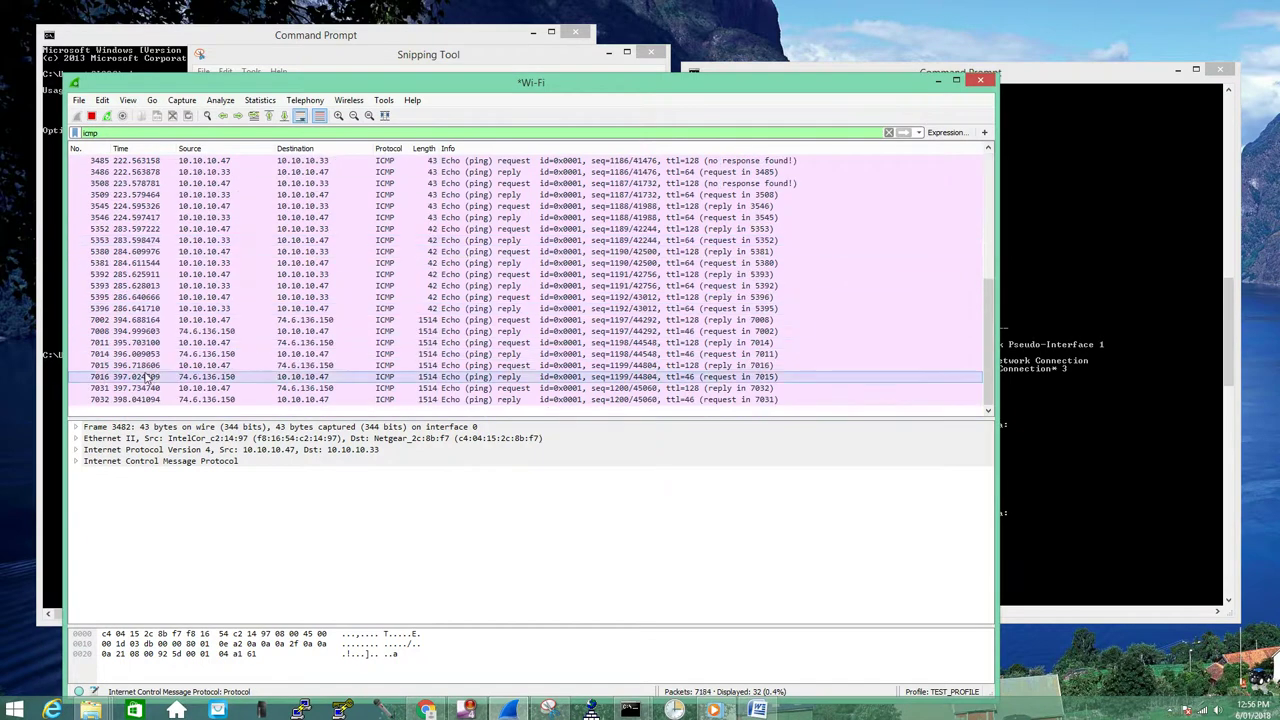
click(205, 343)
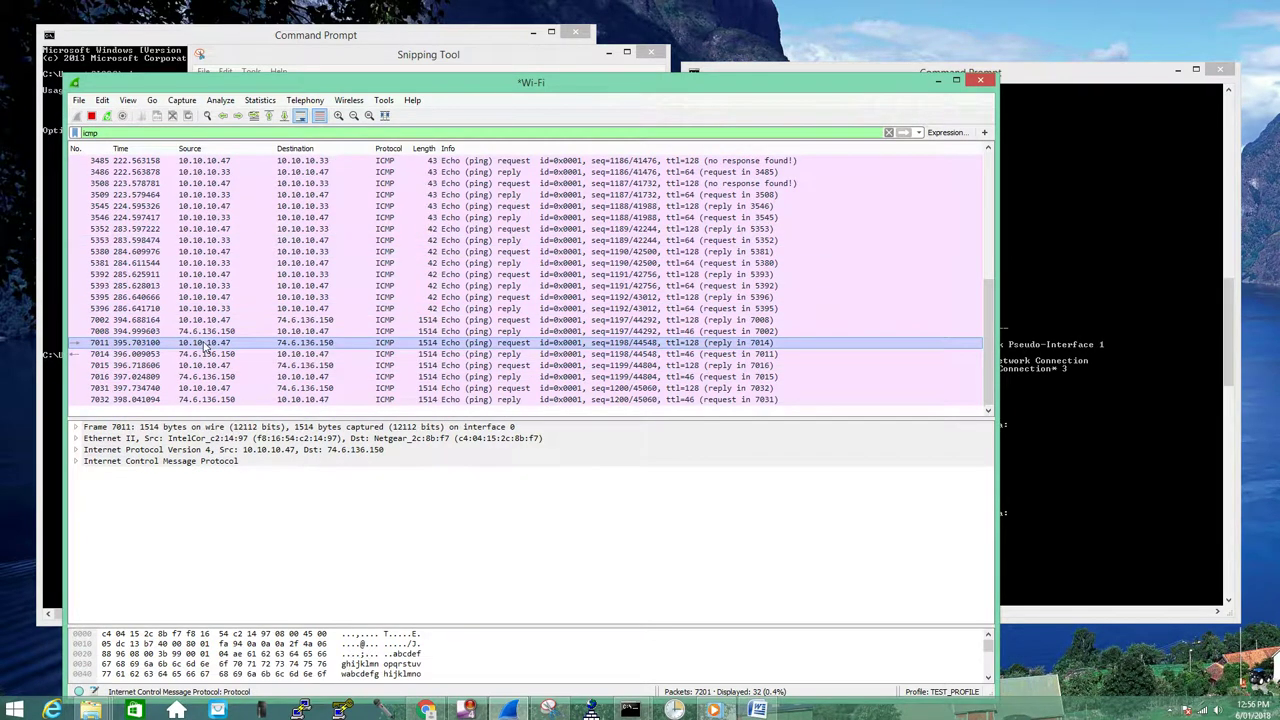
click(77, 450)
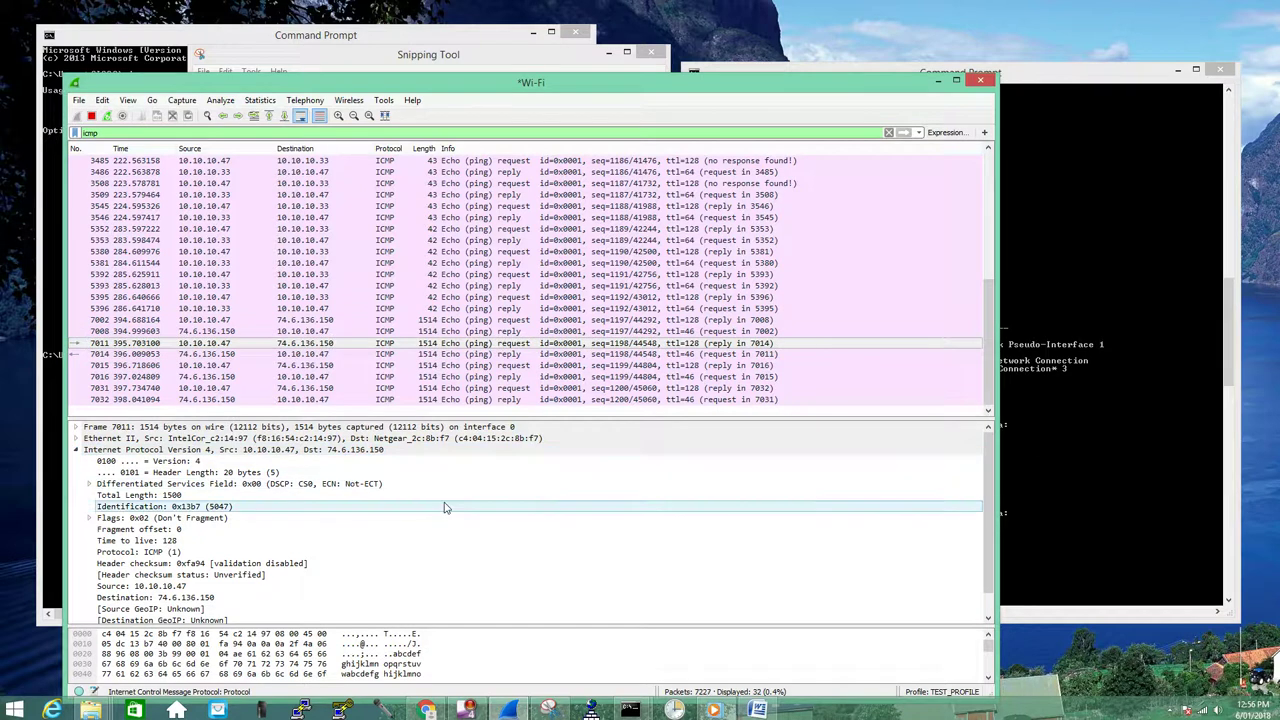
click(89, 518)
click(186, 541)
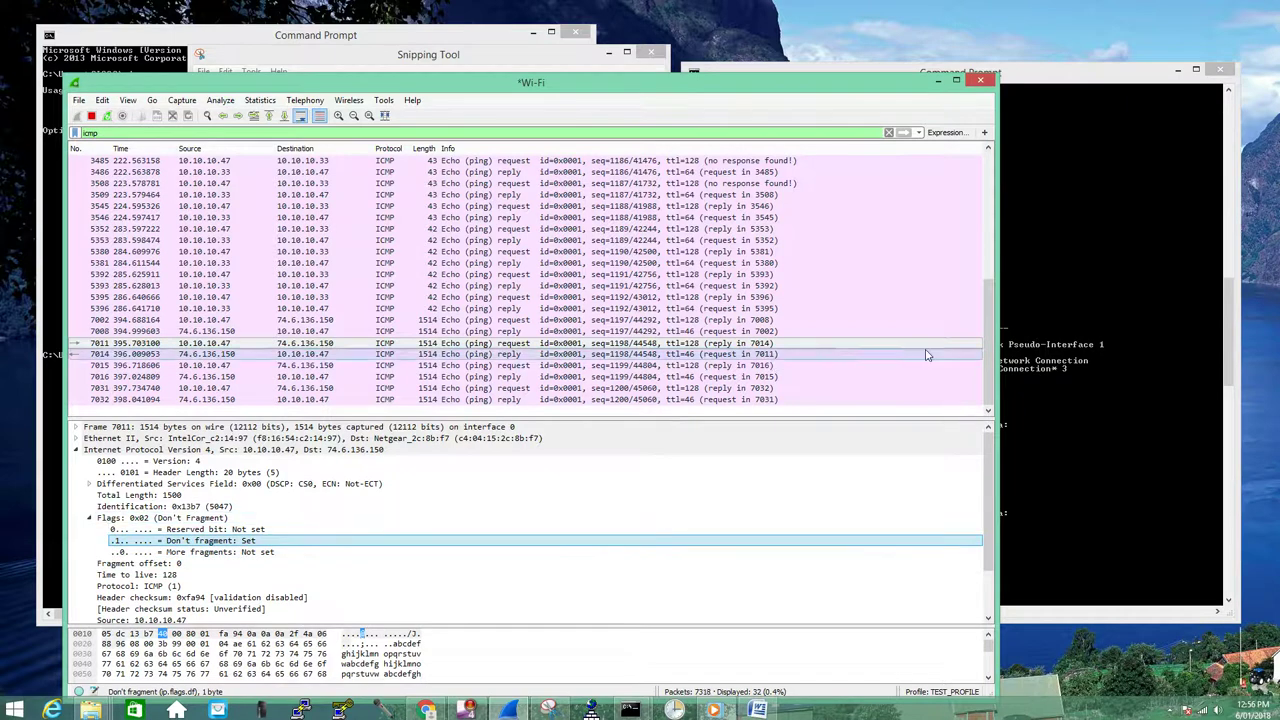
Lower the Wireshark window to uncover the header notes, and rerun the Don't Fragment ping to yahoo.com.au with 1462 bytes
click(1062, 467)
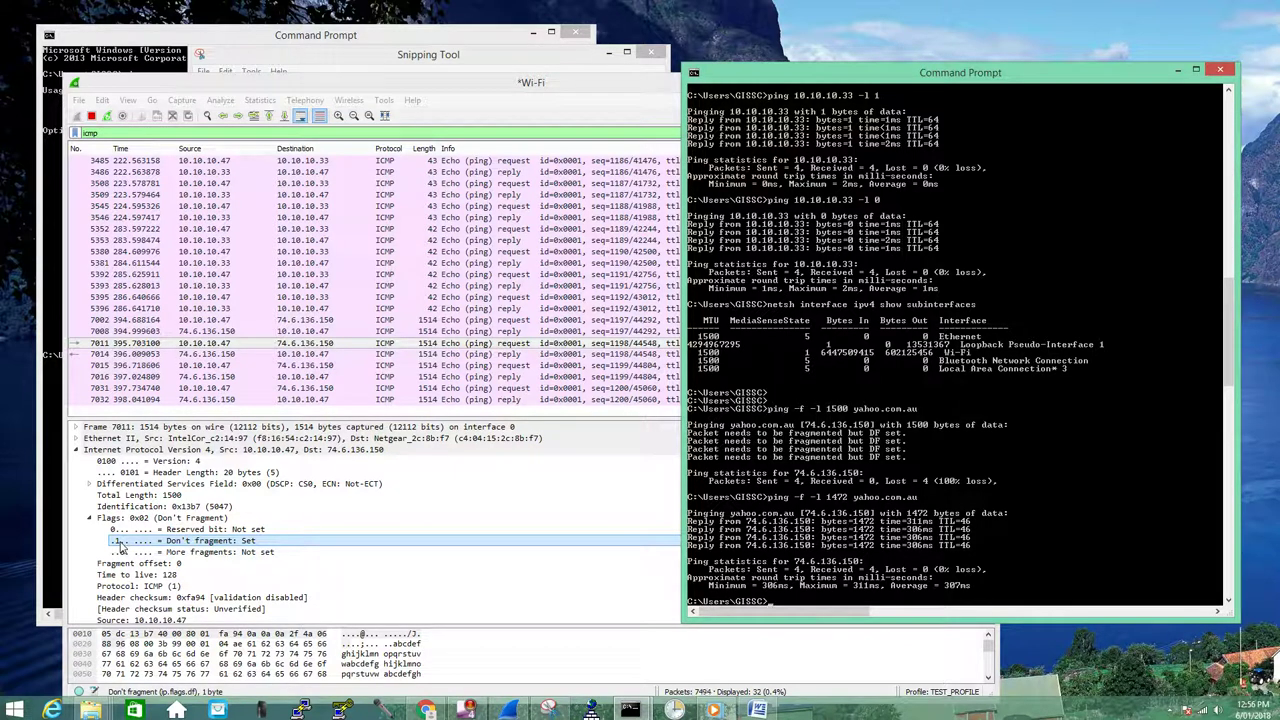
drag(510, 76, 510, 328)
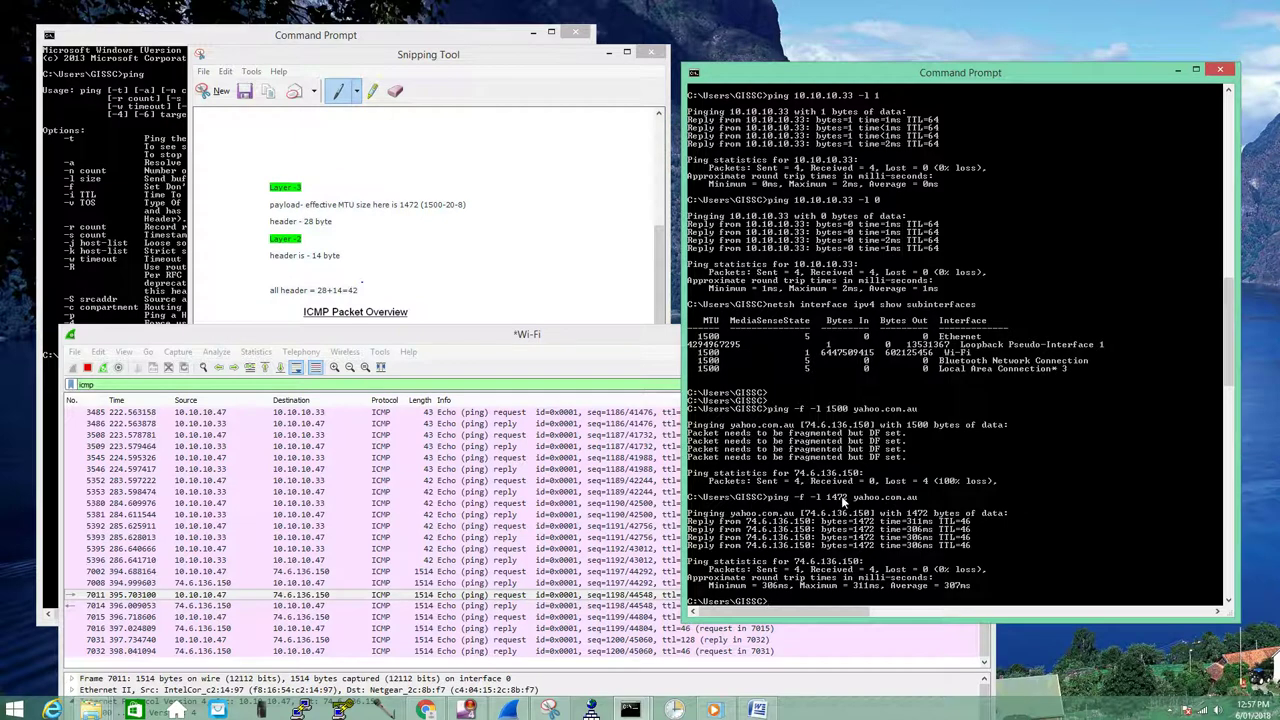
key(Up)
key(Left)
key(Left)
key(Left)
key(Left)
key(Left)
key(Left)
key(Left)
key(Left)
key(Left)
key(Left)
key(Left)
key(Left)
key(Left)
key(BackSpace)
key(BackSpace)
text(62)
key(Return)
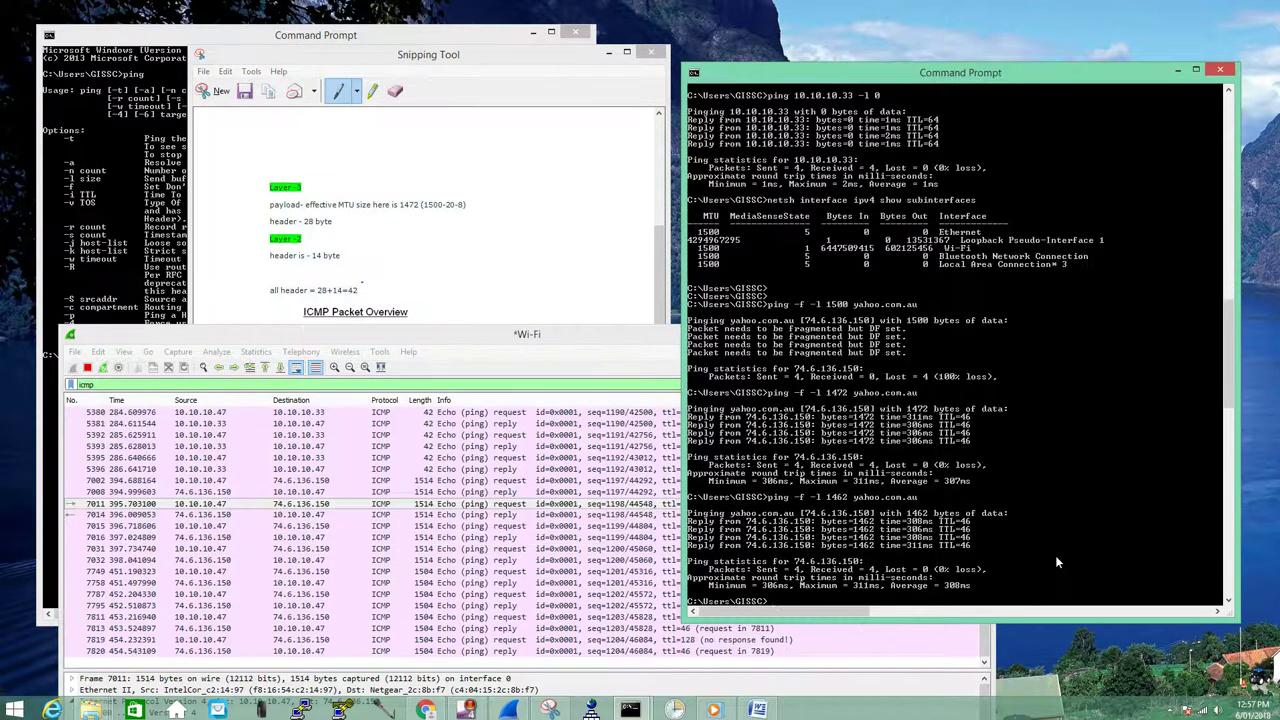
Repeat the Don't Fragment ping to yahoo.com.au with a 1473-byte buffer
key(Return)
key(Return)
key(Return)
key(Up)
key(Left)
key(Left)
key(Left)
key(Left)
key(Left)
key(Left)
key(Left)
key(Left)
key(Left)
key(Left)
key(Left)
key(Left)
key(Left)
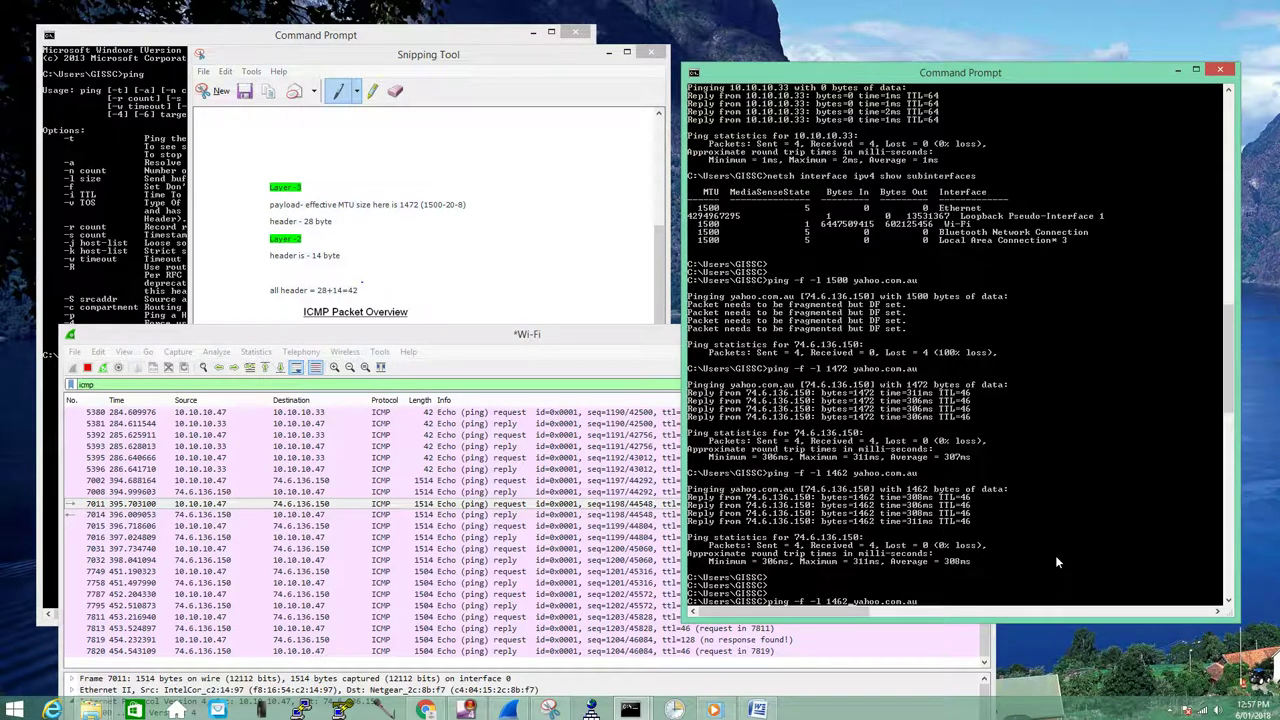
key(BackSpace)
key(BackSpace)
text(72)
key(BackSpace)
text(3)
key(Return)
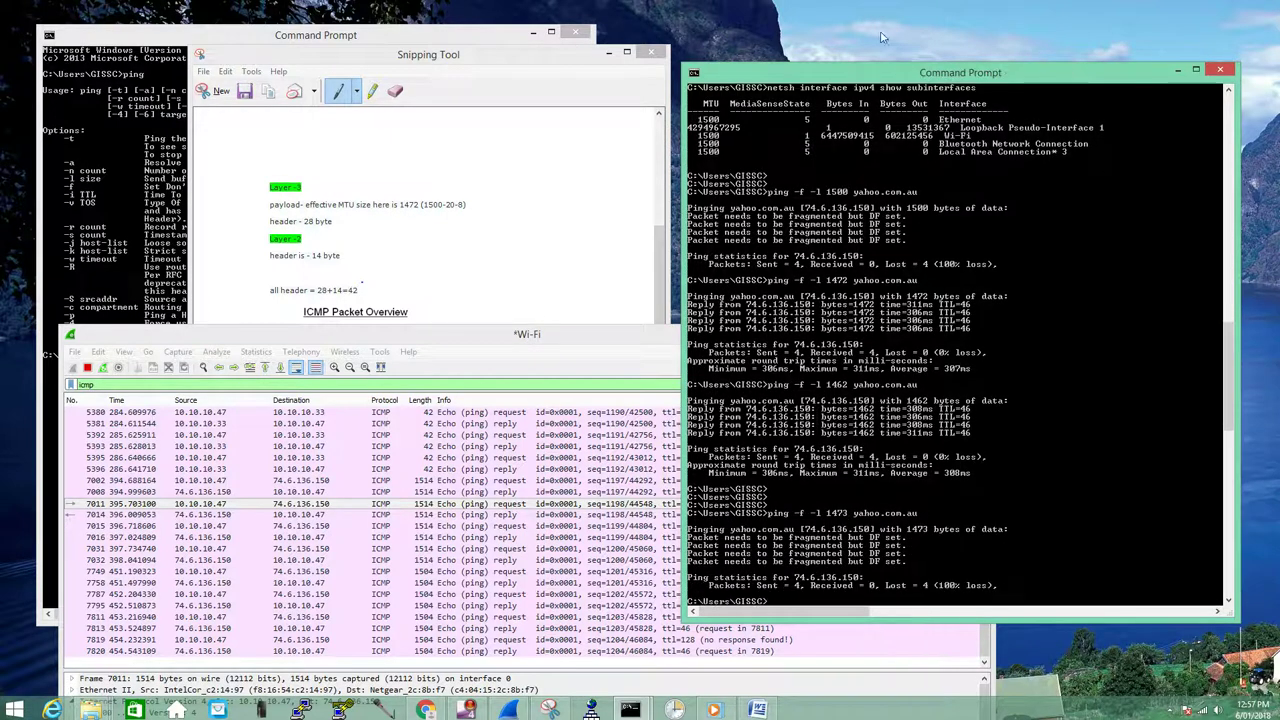
Minimize Snipping Tool, place the Wireshark capture below the ping options list, and return to the second Command Prompt
drag(553, 341, 617, 313)
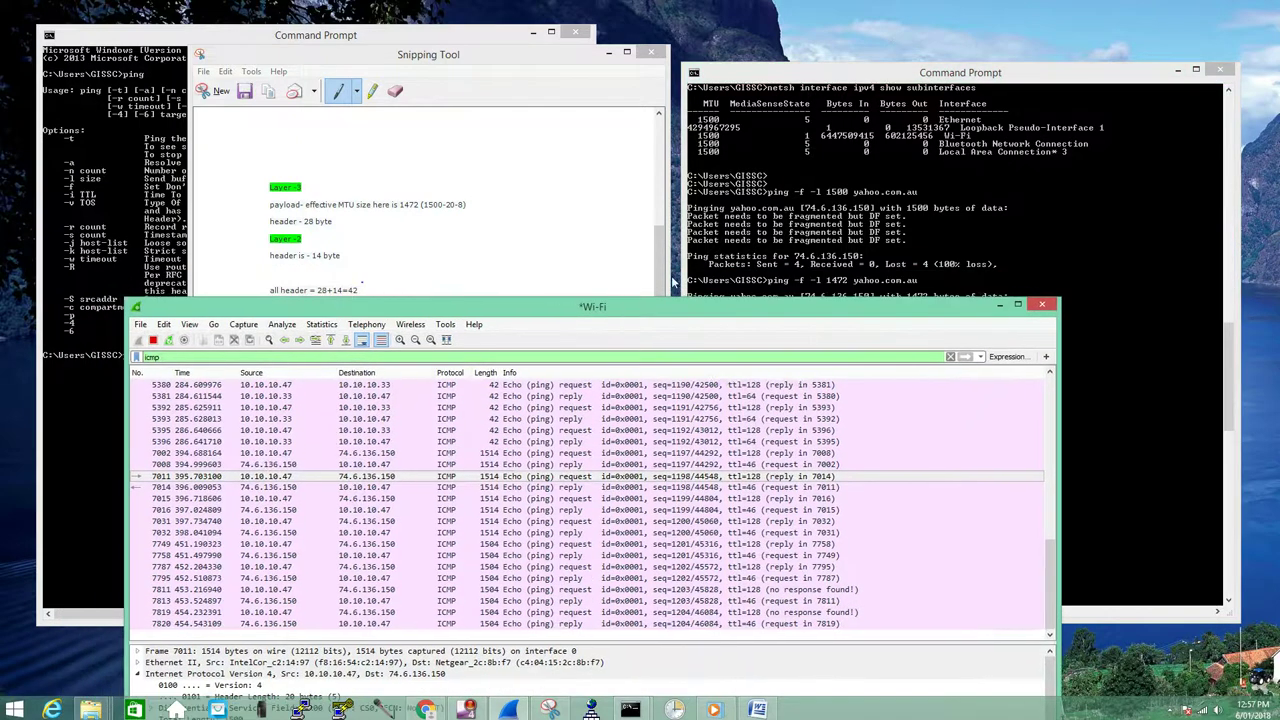
click(608, 51)
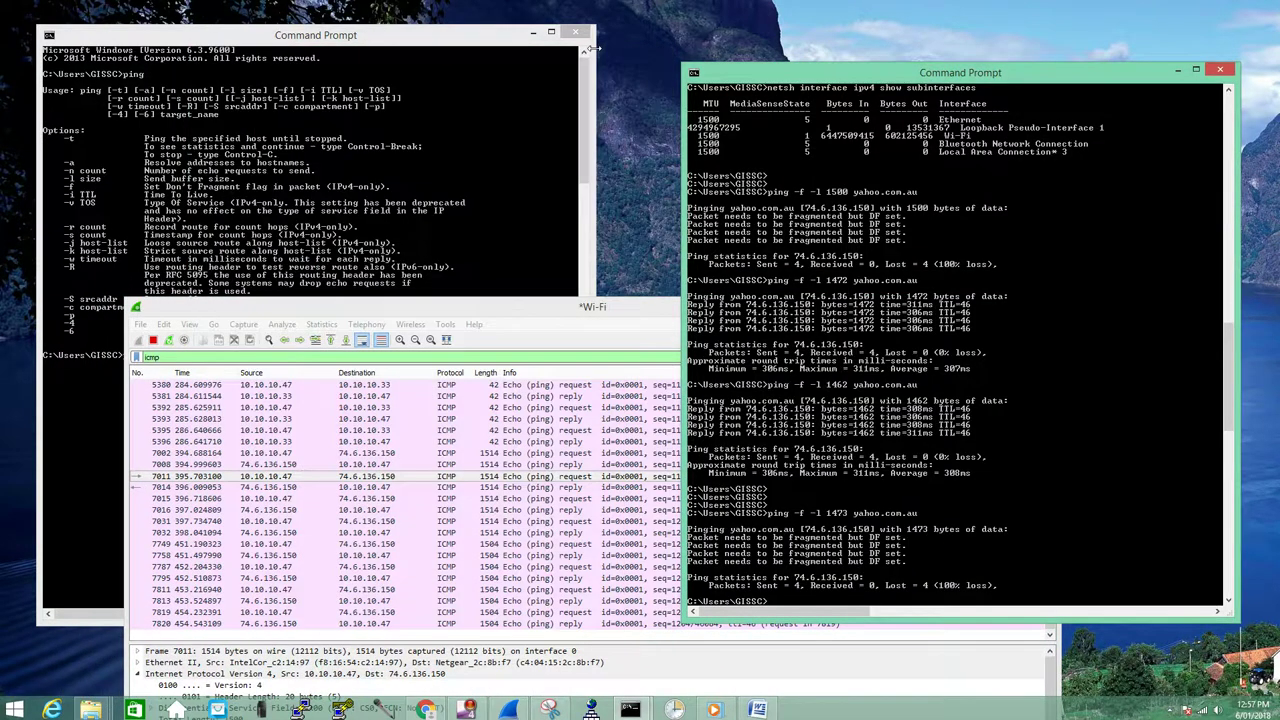
drag(406, 310, 310, 267)
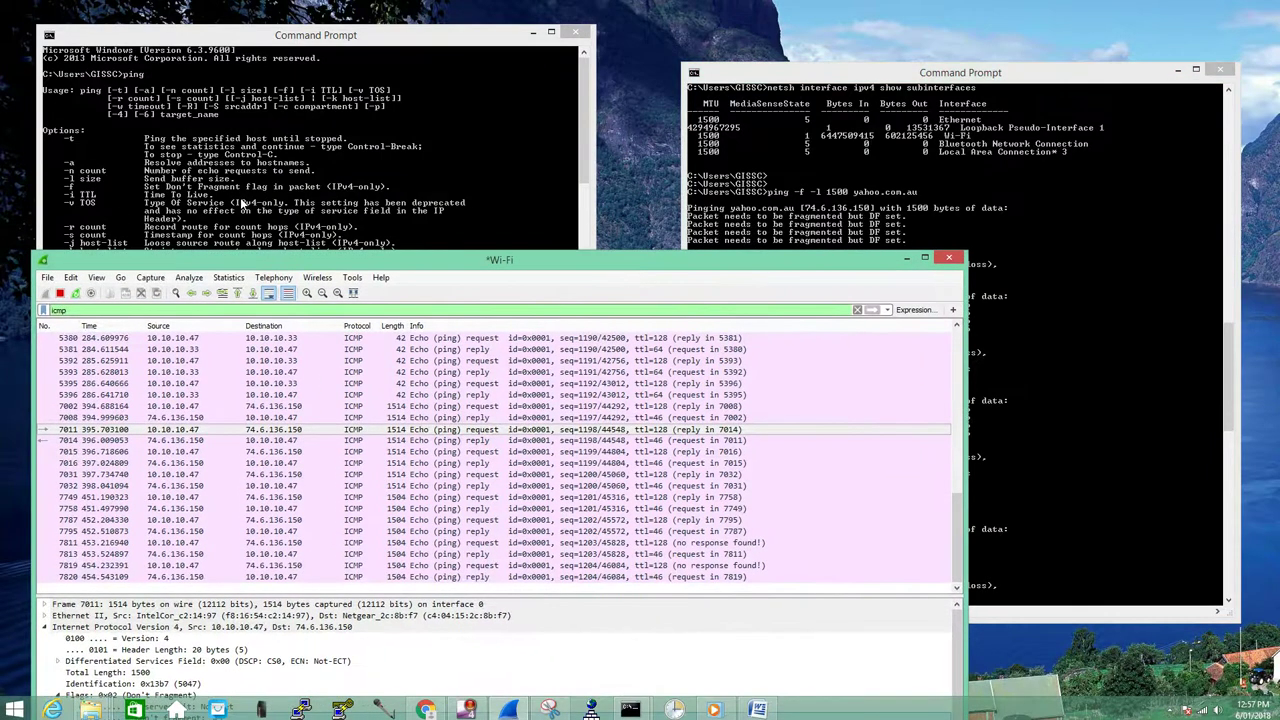
click(1072, 280)
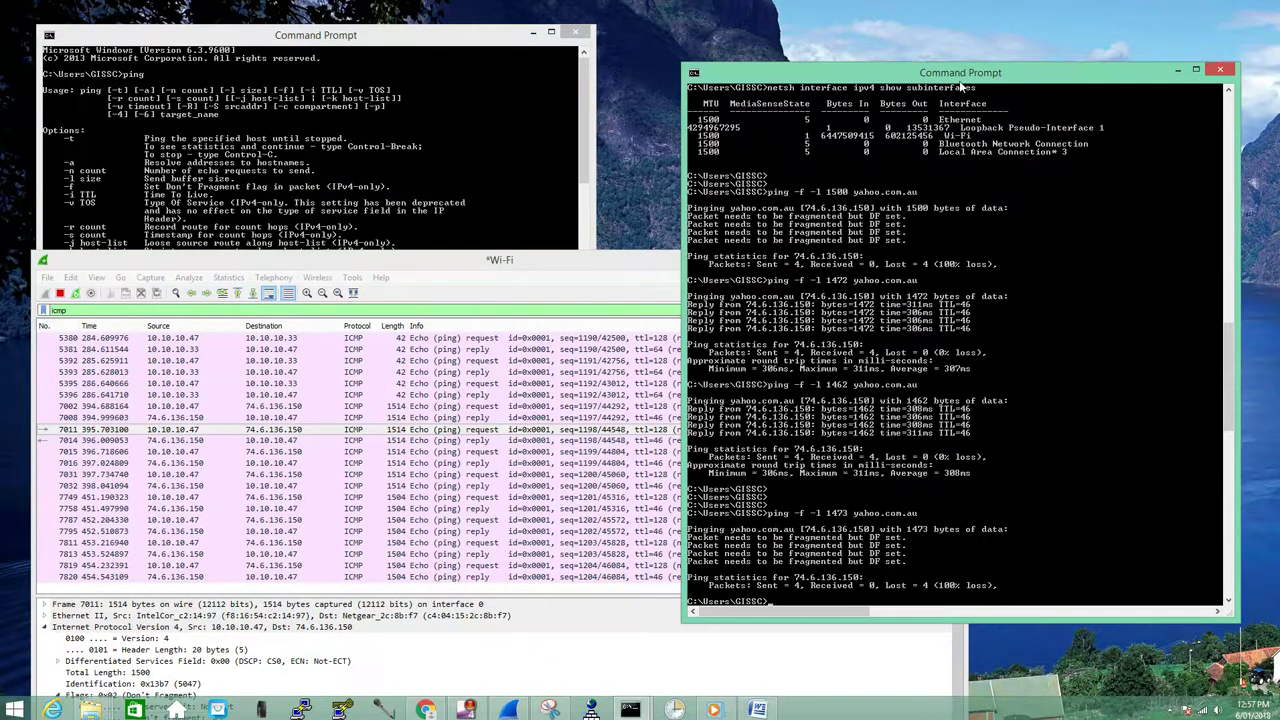
Shift the second Command Prompt window slightly and ping yahoo.com.au with a time to live of 5
drag(961, 78, 945, 64)
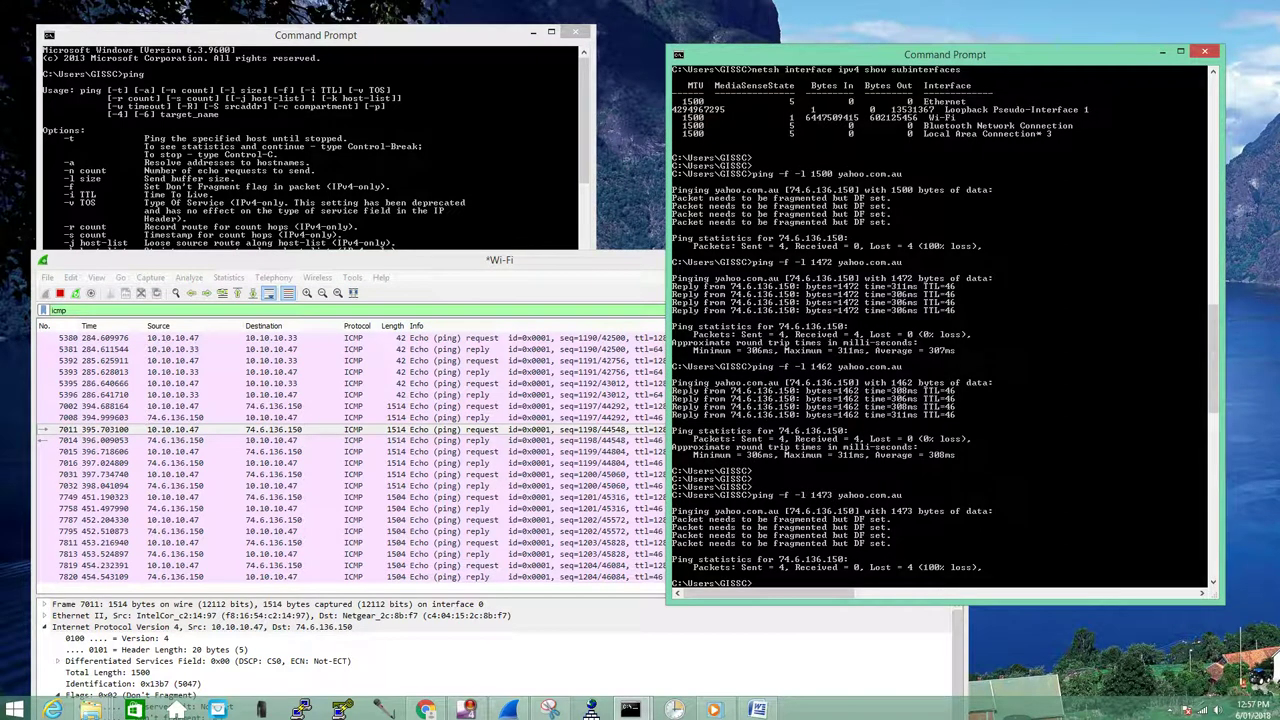
key(Return)
key(Return)
key(Return)
key(Up)
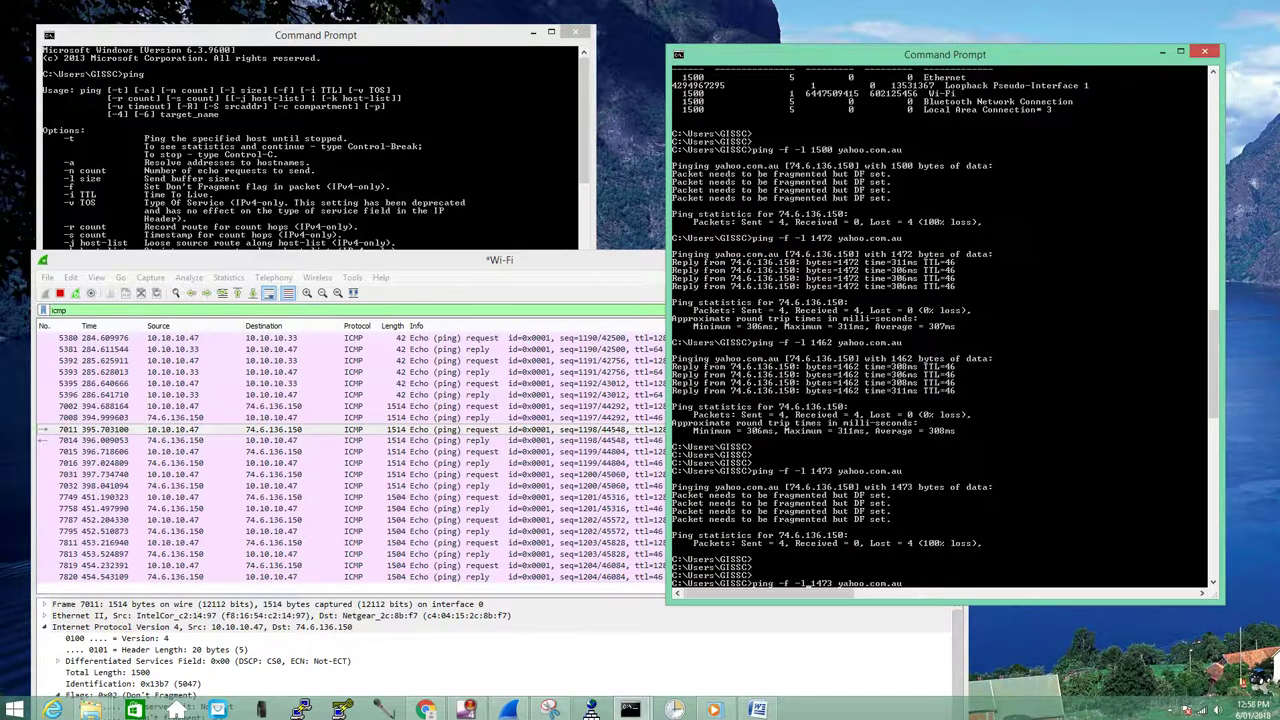
key(BackSpace)
key(BackSpace)
key(BackSpace)
key(BackSpace)
text(i 5)
key(Delete)
key(Delete)
key(Delete)
key(Delete)
key(Delete)
key(Return)
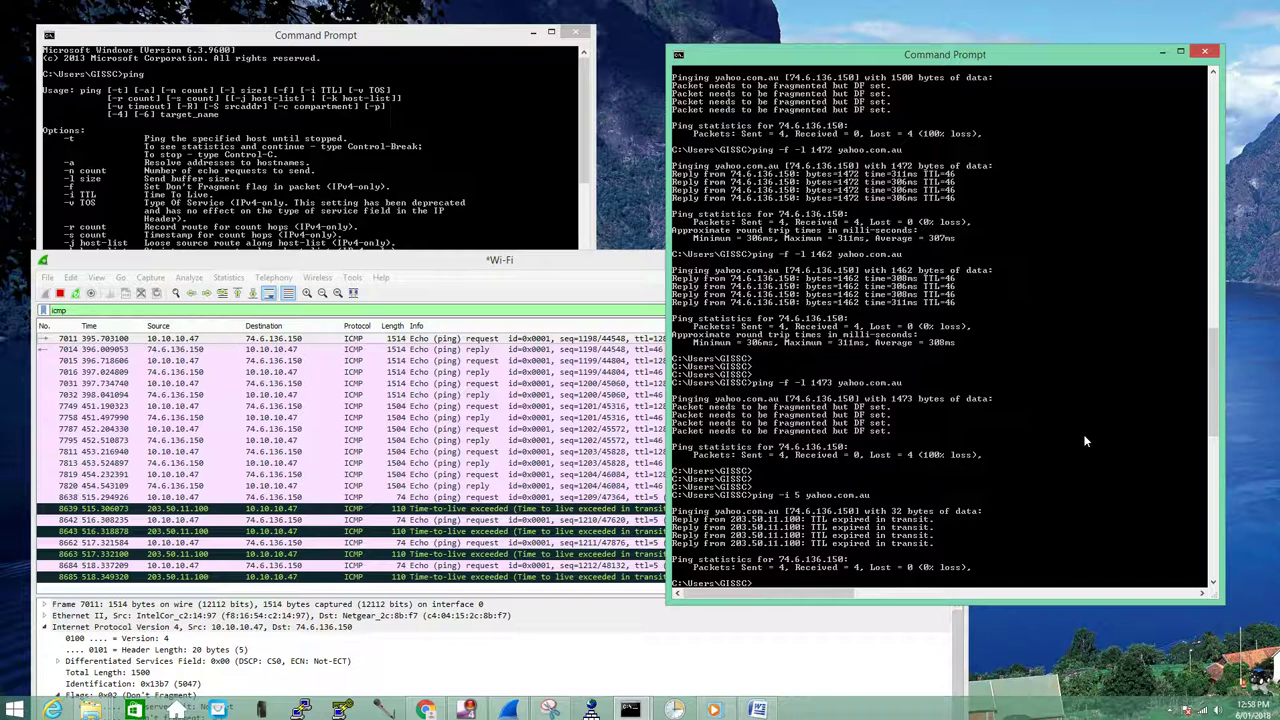
Repeat the ping to yahoo.com.au with the time to live raised to 10
key(Up)
key(BackSpace)
text(10)
key(Return)
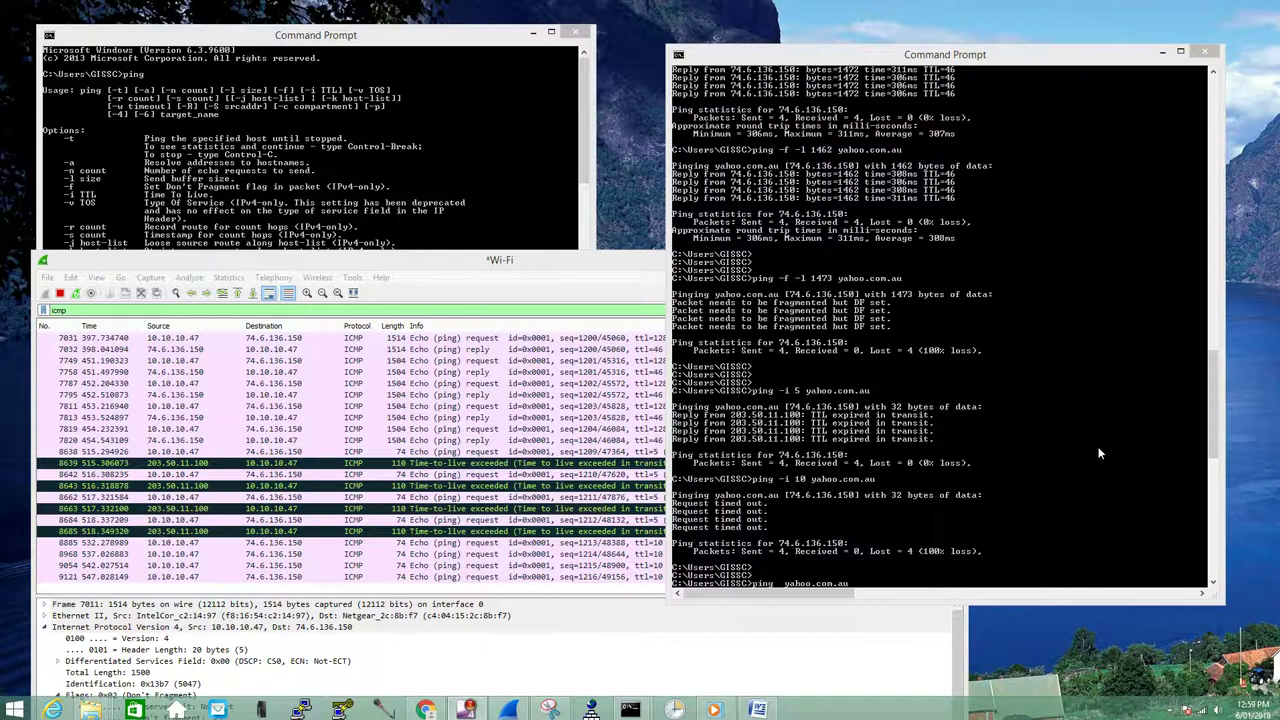
Ping yahoo.com.au without any time-to-live option, then add blank prompt lines after the output
click(1029, 522)
key(Return)
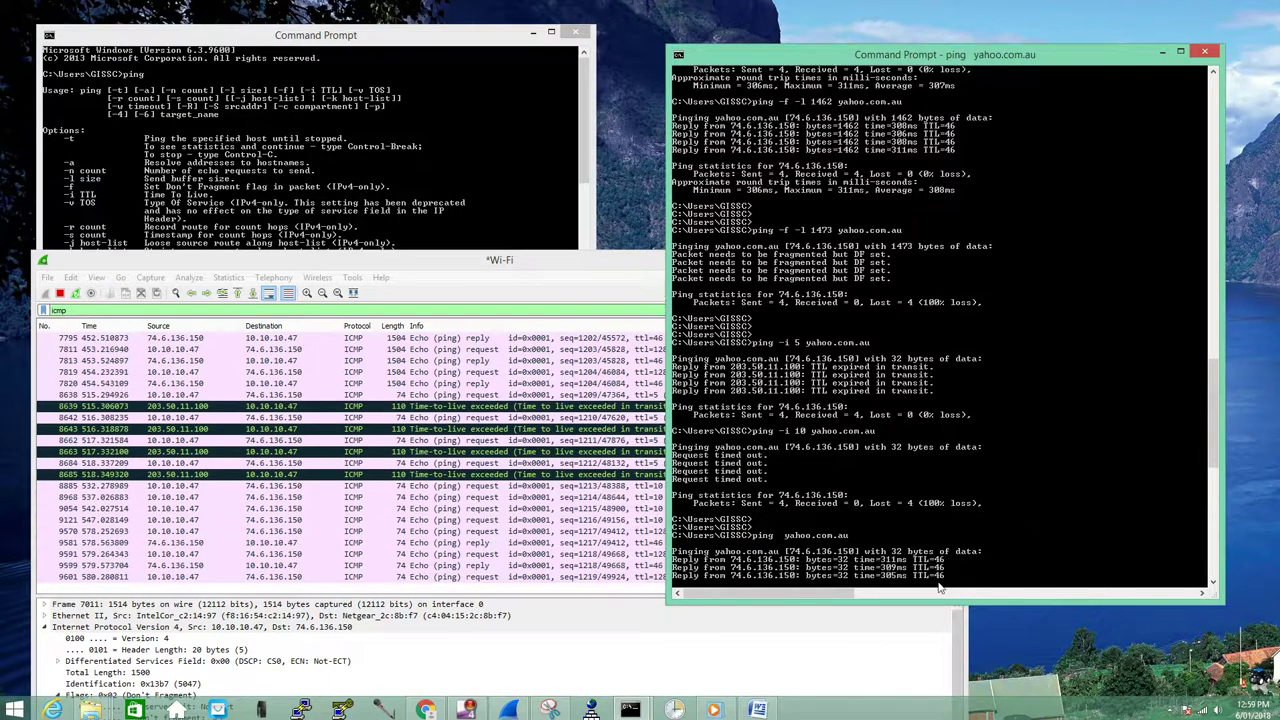
key(Return)
key(Return)
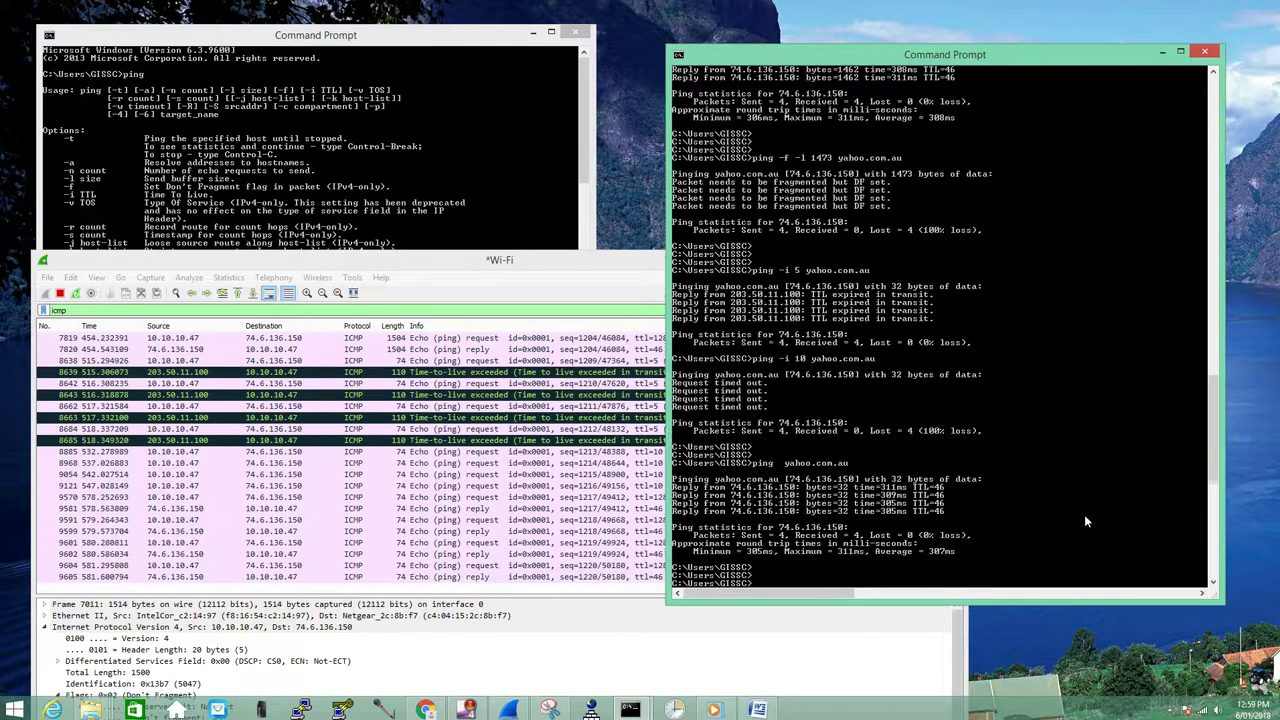
Rerun the ping to yahoo.com.au with a time to live of 50
key(Up)
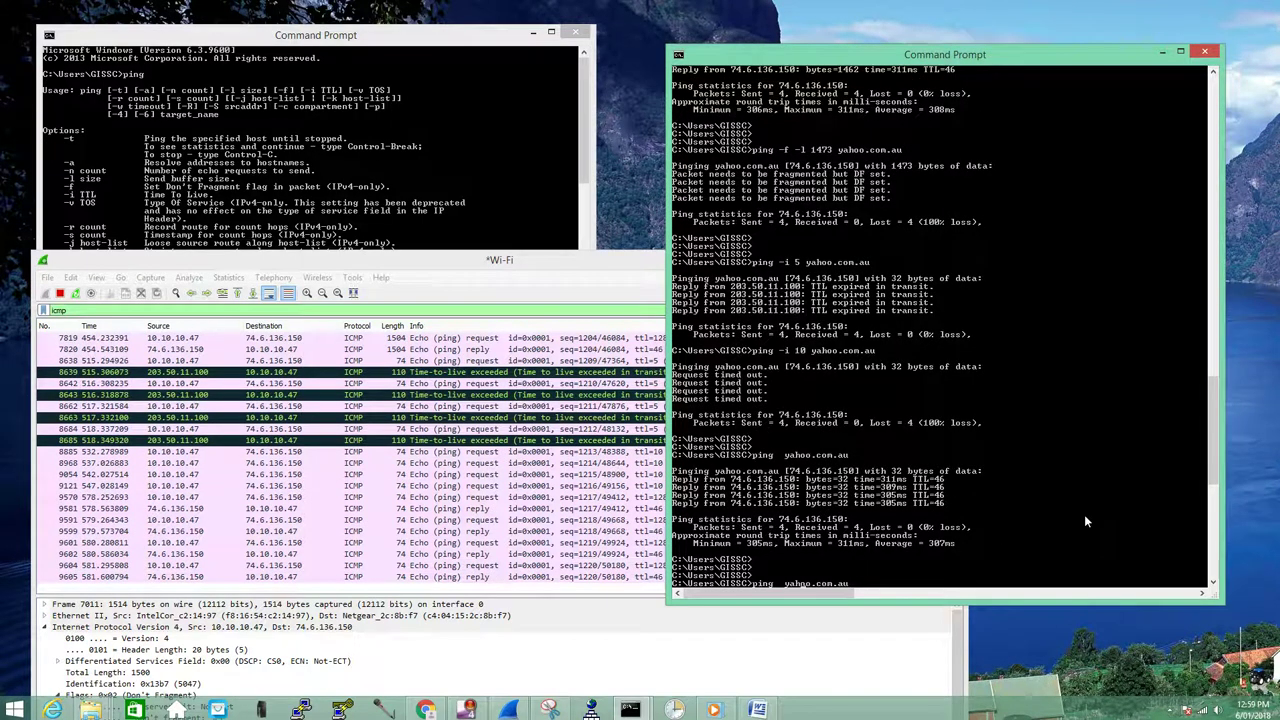
text(-i)
text(50)
text( i)
key(Return)
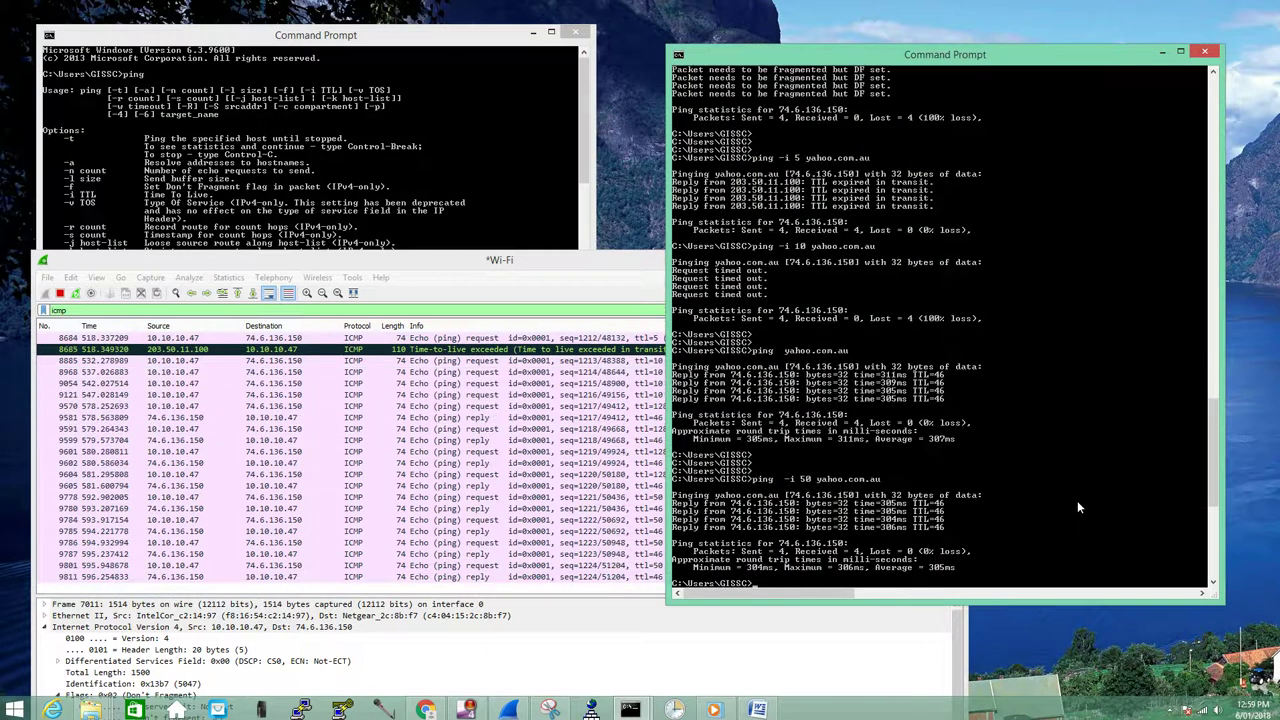
Raise the Wireshark window and inspect the Time to live field of echo request 9801 to 74.6.136.150
drag(510, 268, 512, 225)
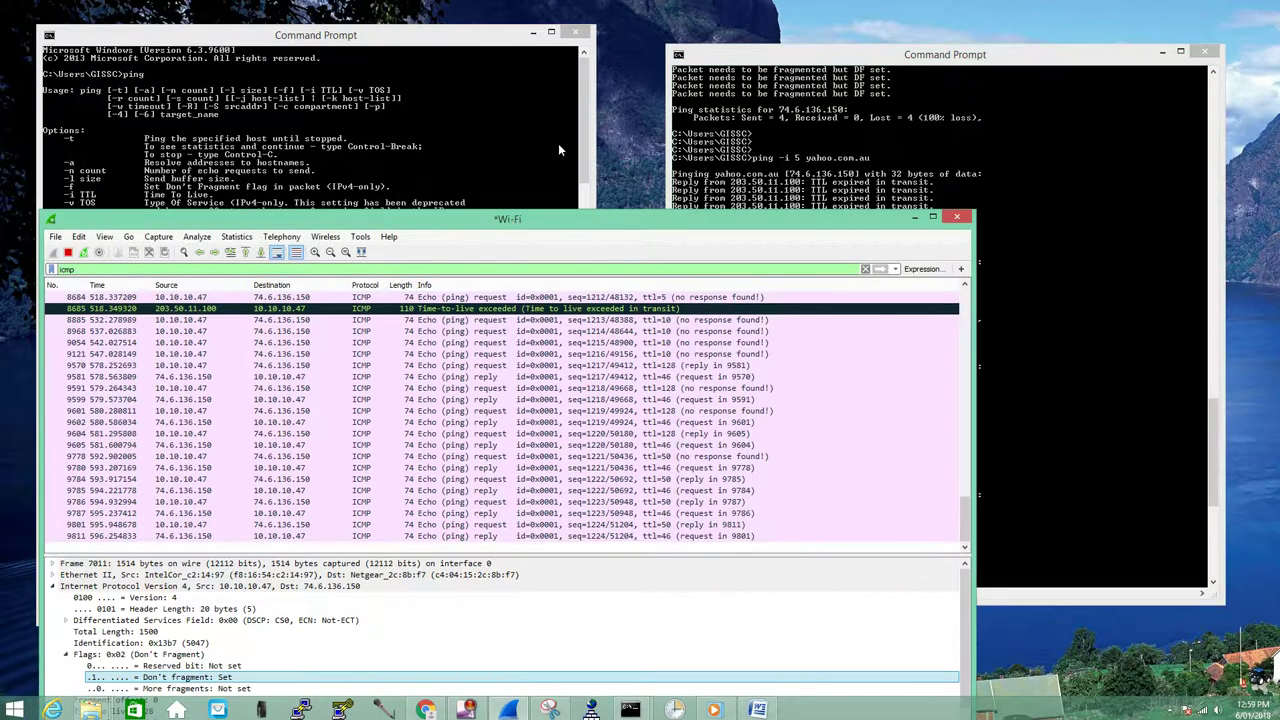
drag(640, 210, 652, 145)
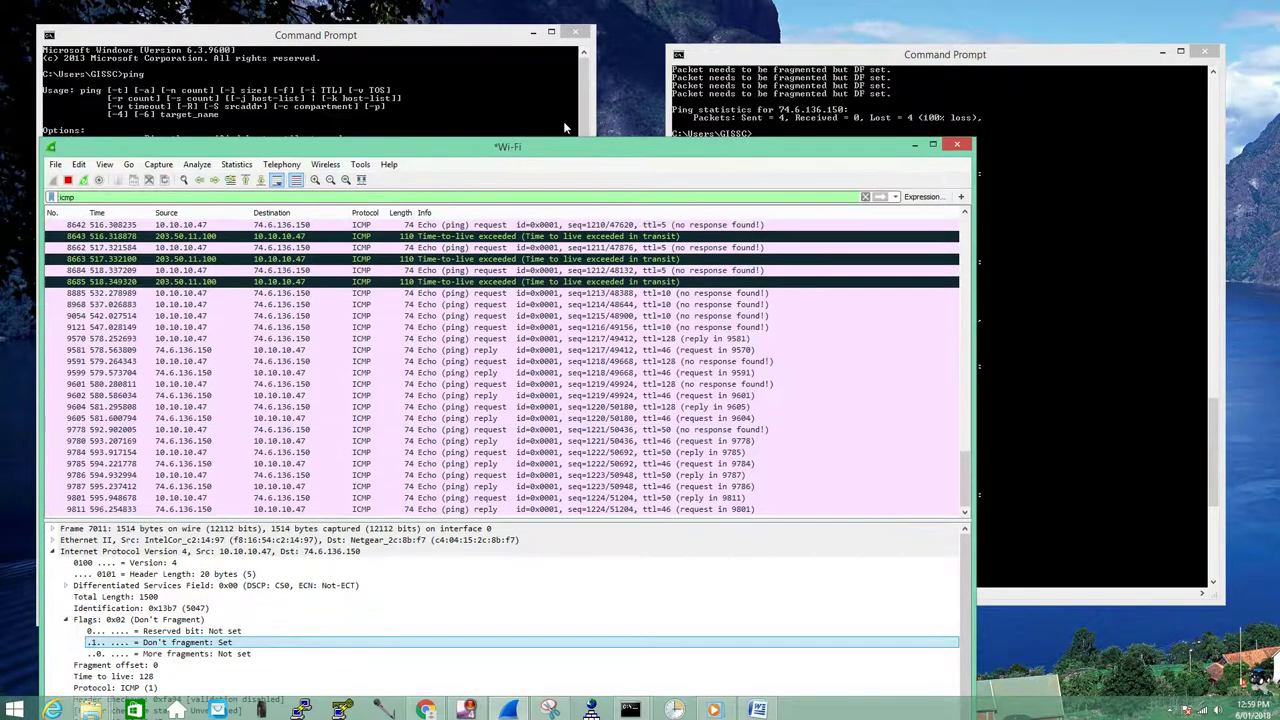
drag(580, 128, 622, 77)
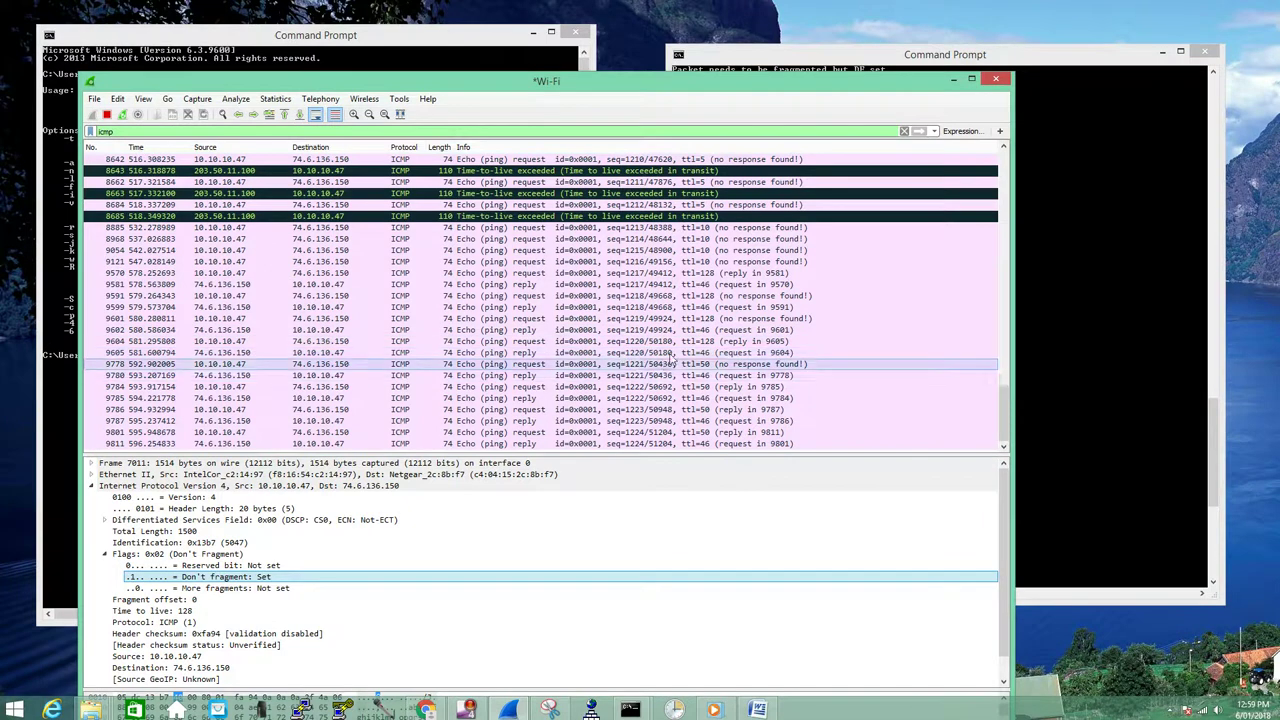
click(325, 434)
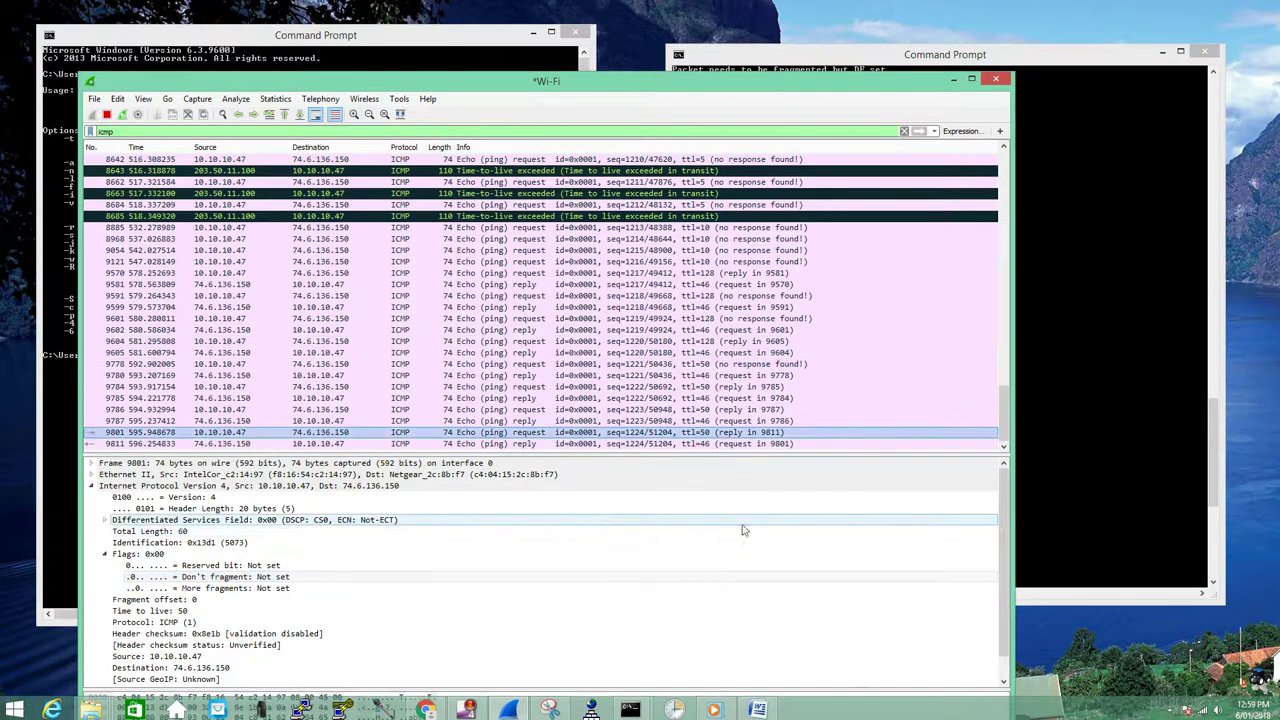
click(185, 612)
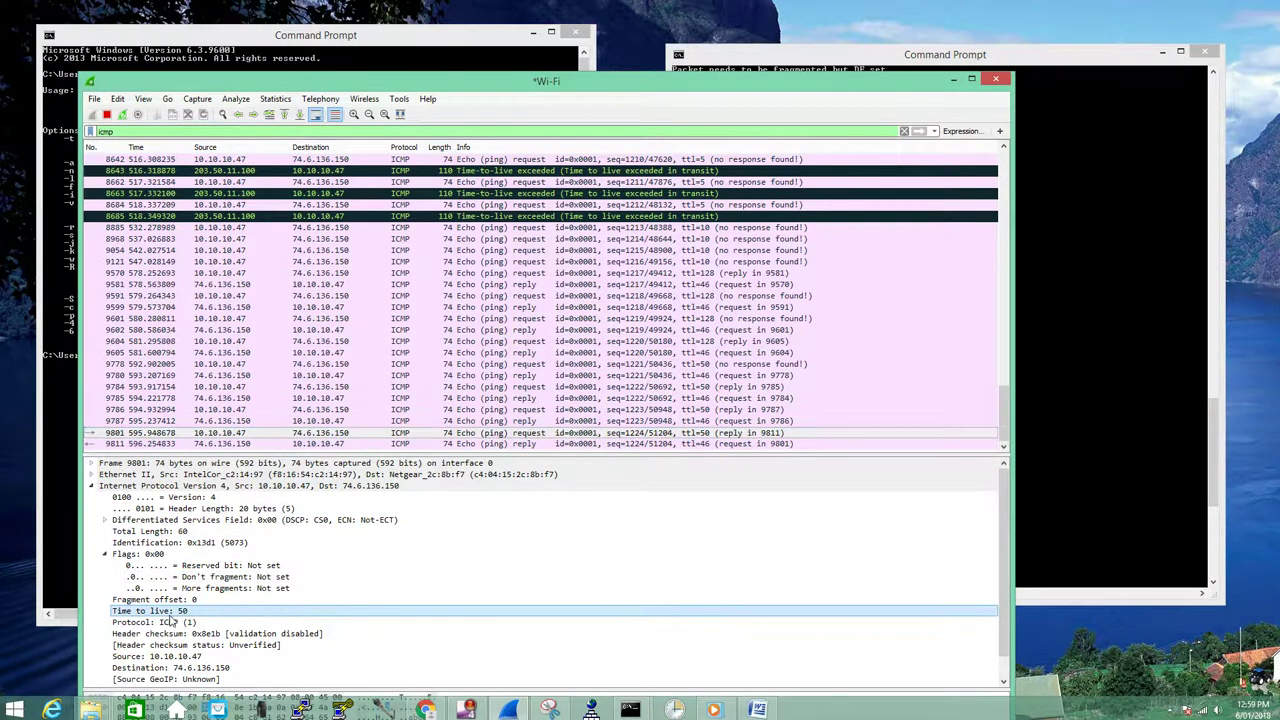
Bring both Command Prompt windows forward and run the copied command ping -l 0 103.250.212.41 -v 30 in the second one
click(1155, 379)
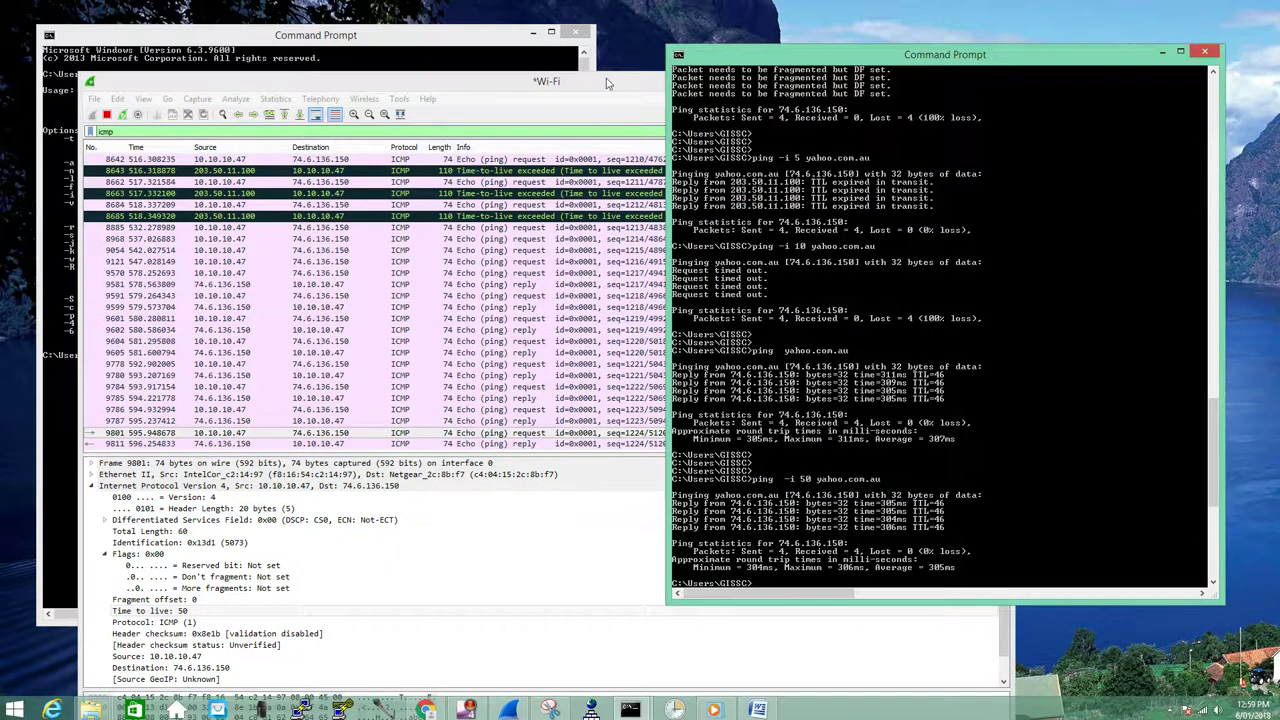
click(250, 62)
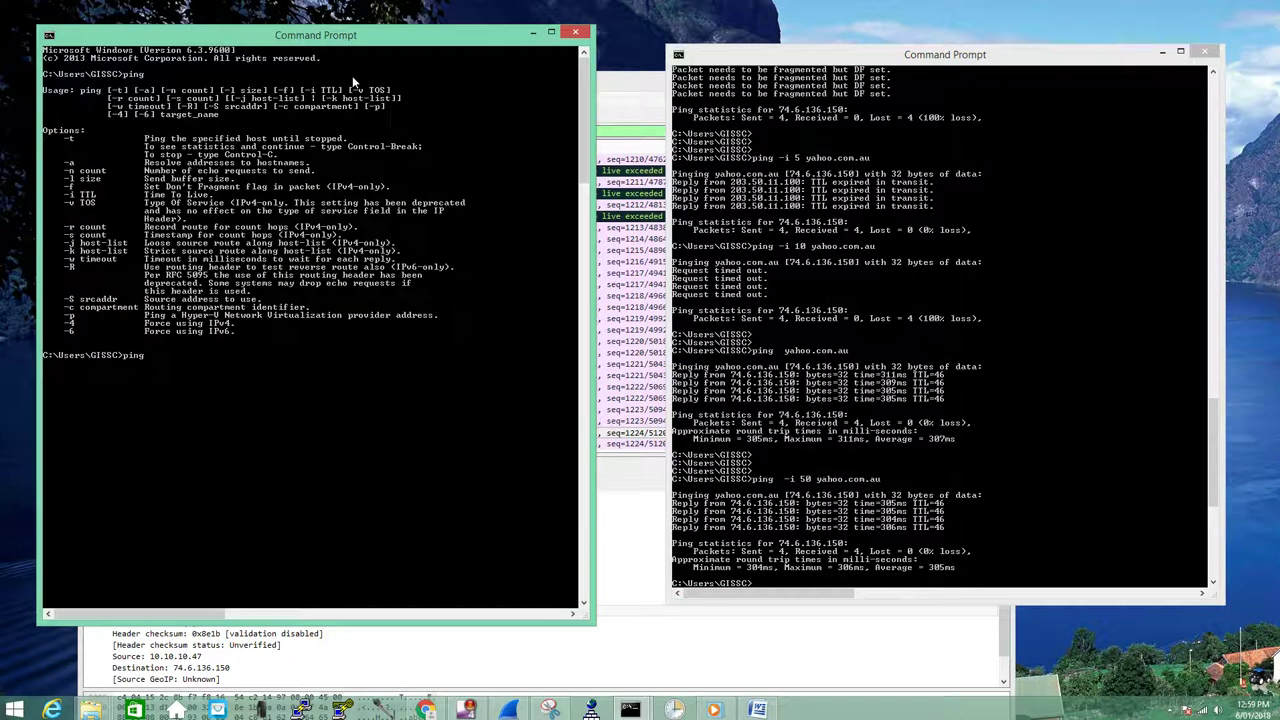
click(1041, 440)
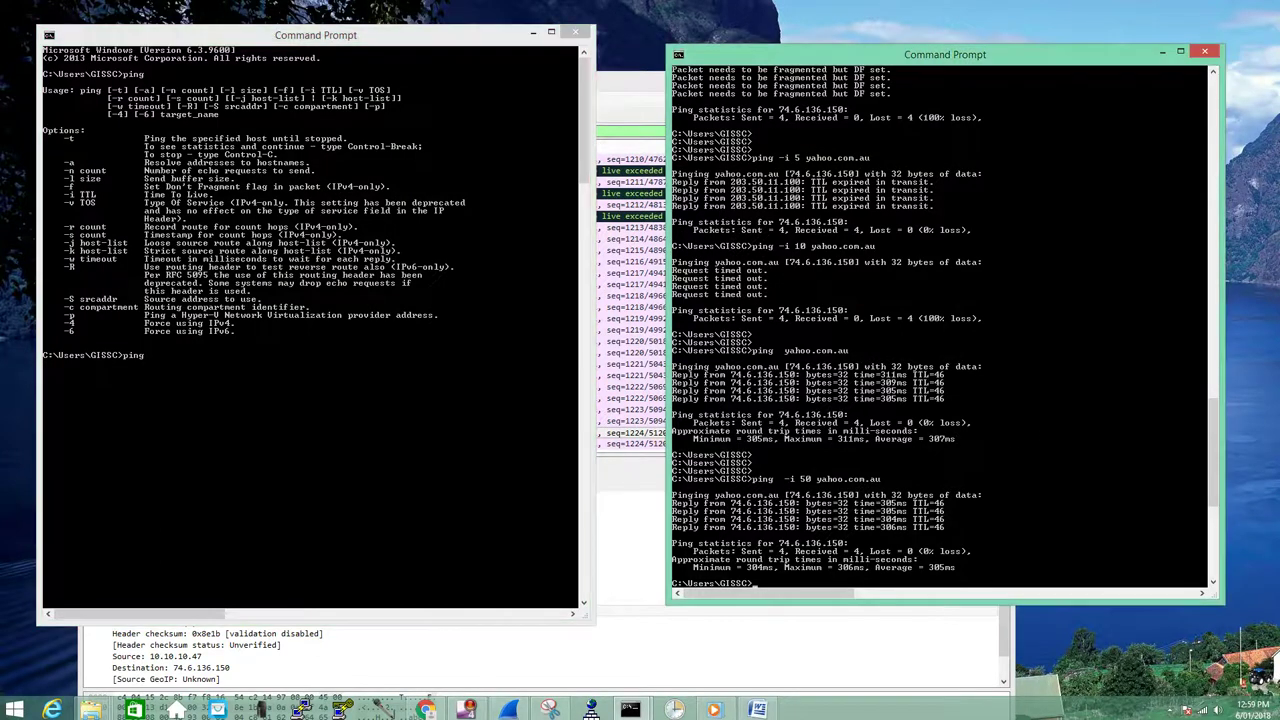
click(758, 709)
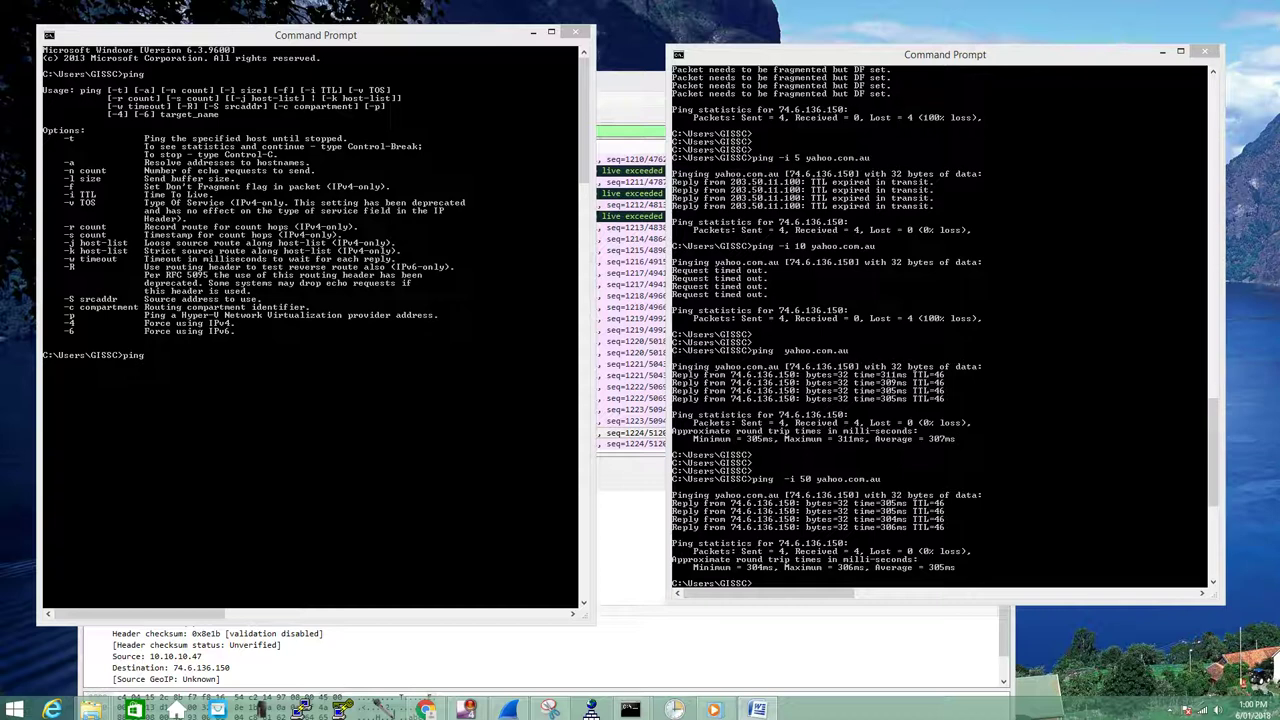
click(1073, 448)
right_click(996, 455)
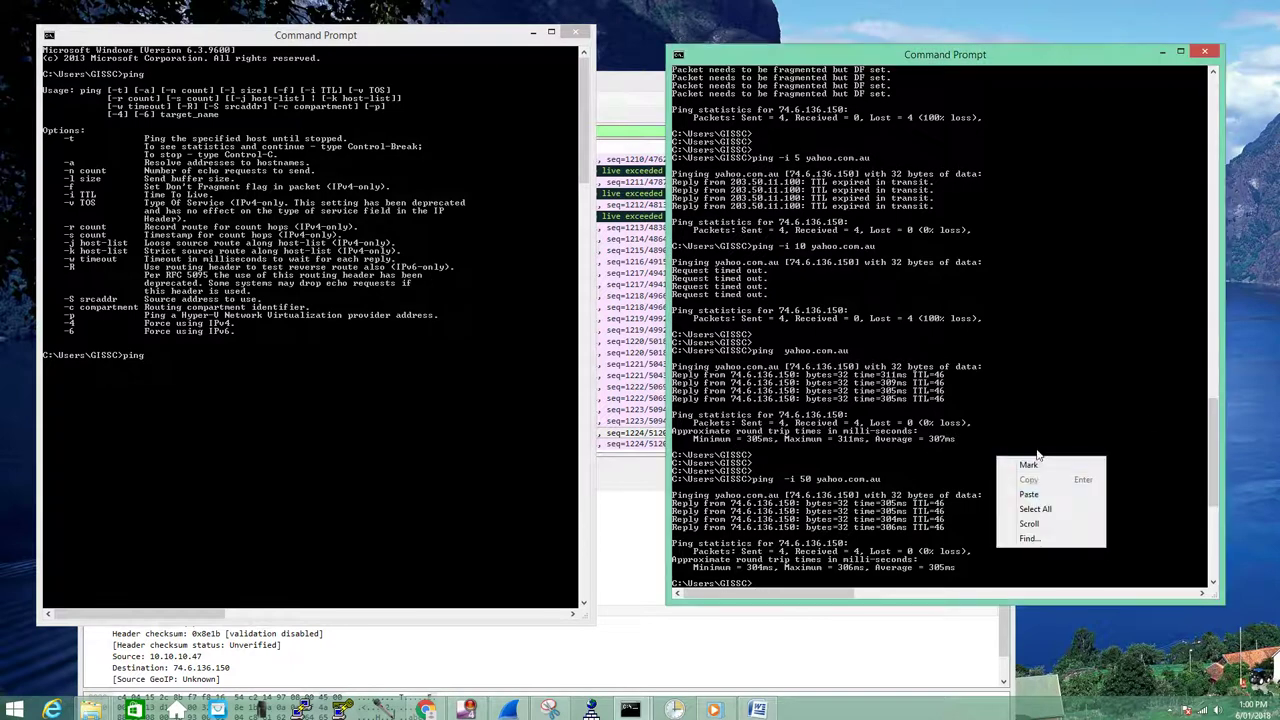
click(1018, 492)
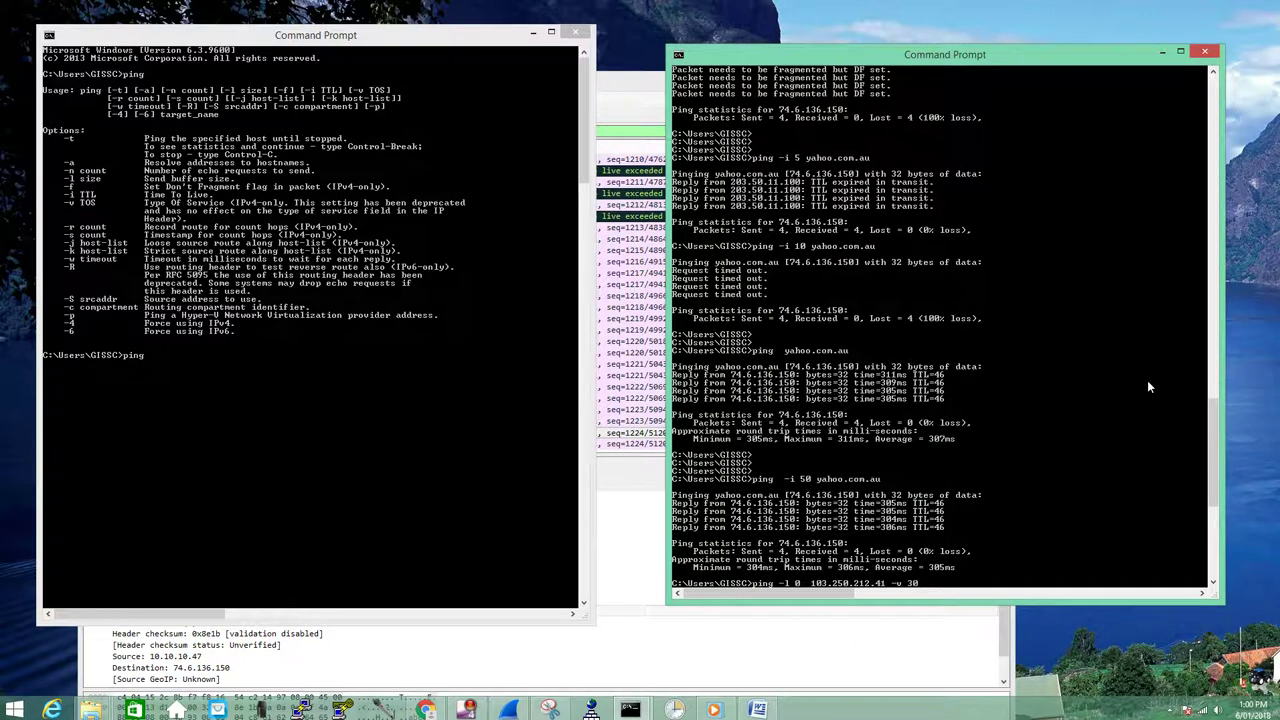
key(Return)
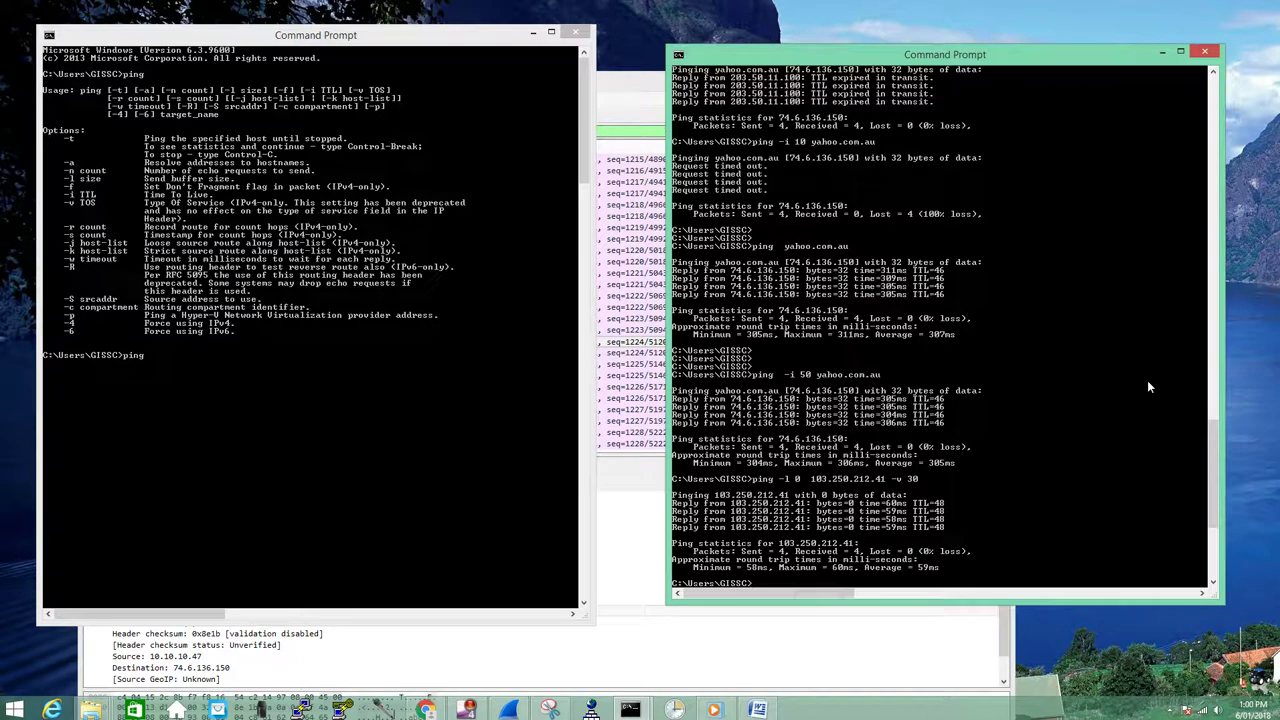
Inspect the Differentiated Services Field of echo request 10568 to 103.250.212.41 in Wireshark
click(645, 412)
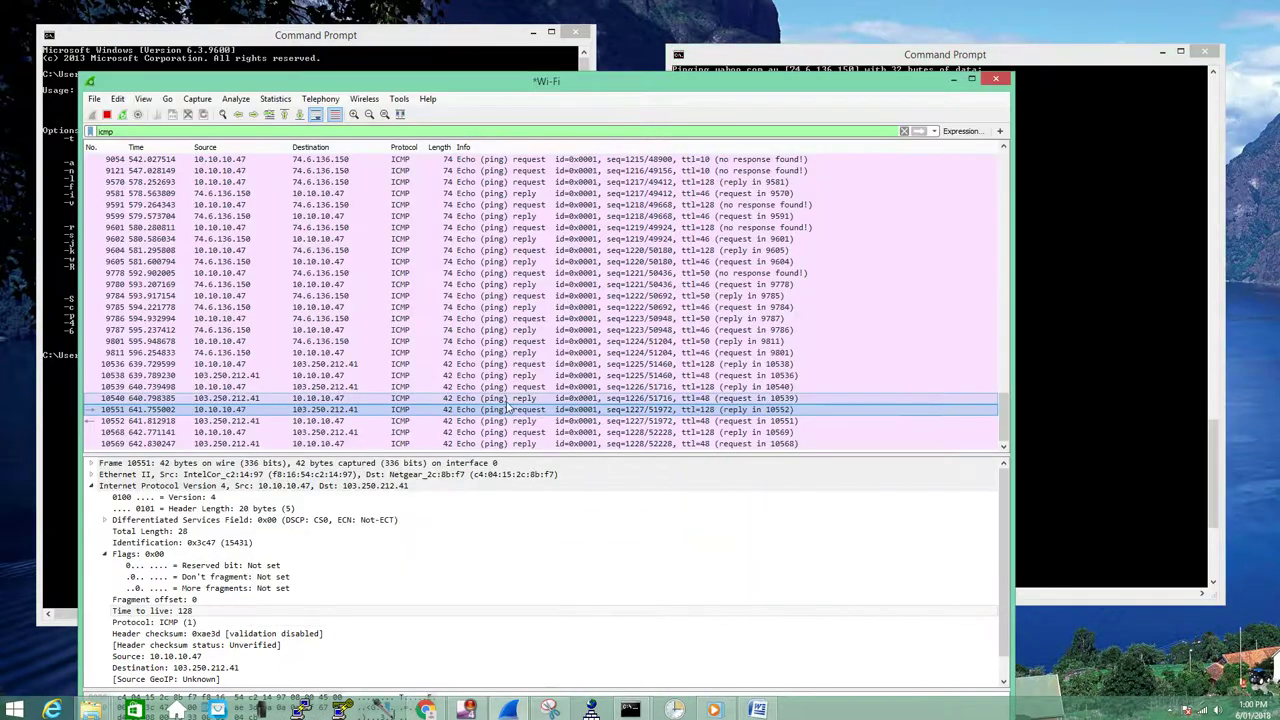
click(325, 433)
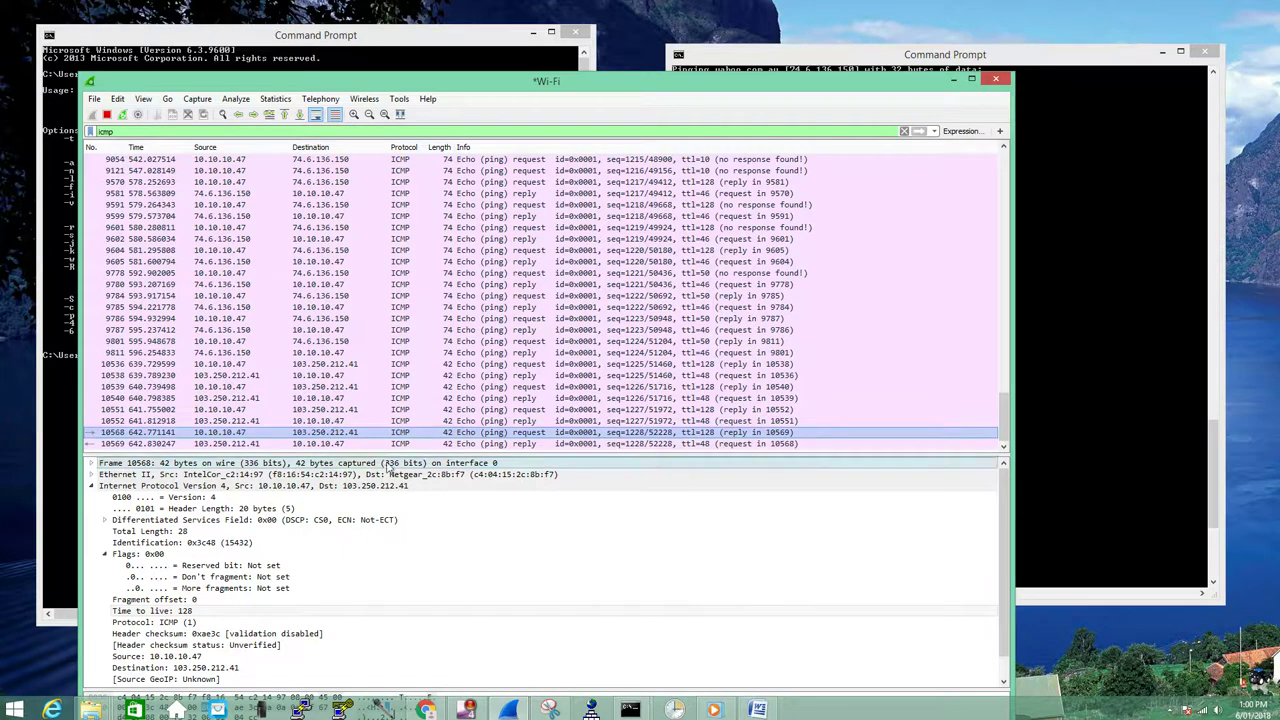
click(266, 520)
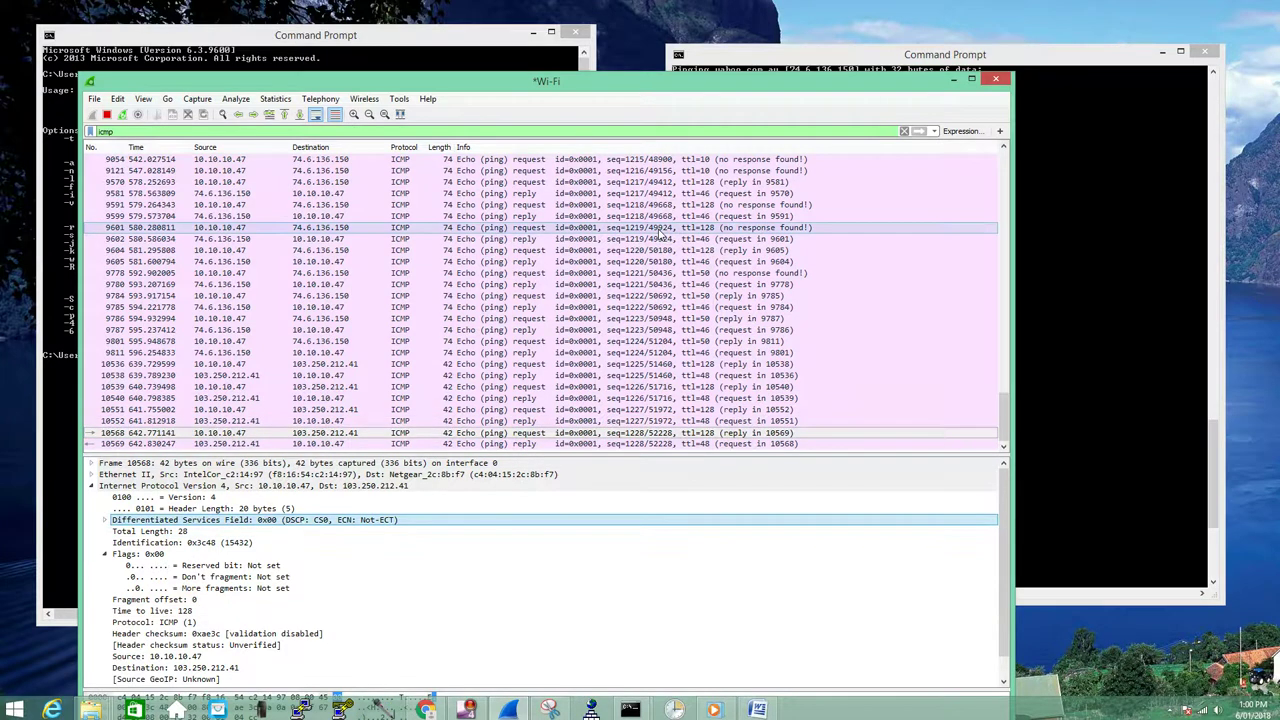
Compare the packet's Differentiated Services Field with the 0x00 row of the DSCP & TOS web table, and move the browser away again
click(1083, 303)
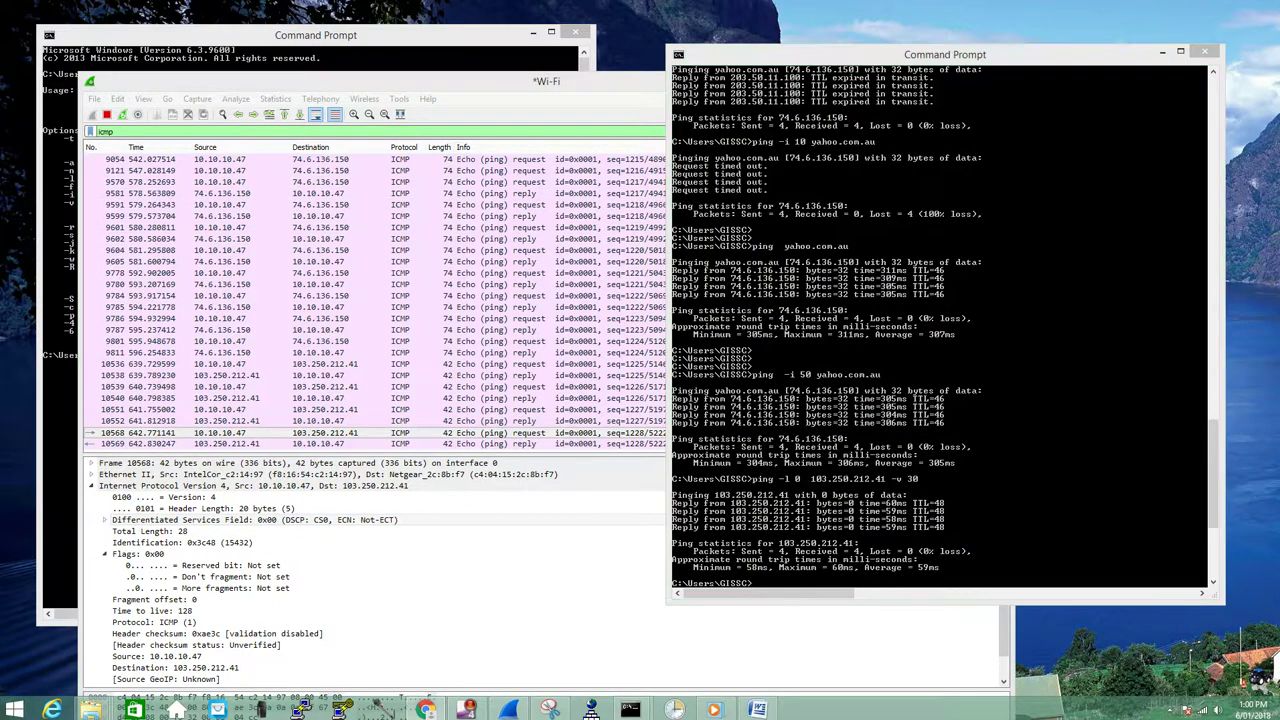
drag(1279, 70, 722, 69)
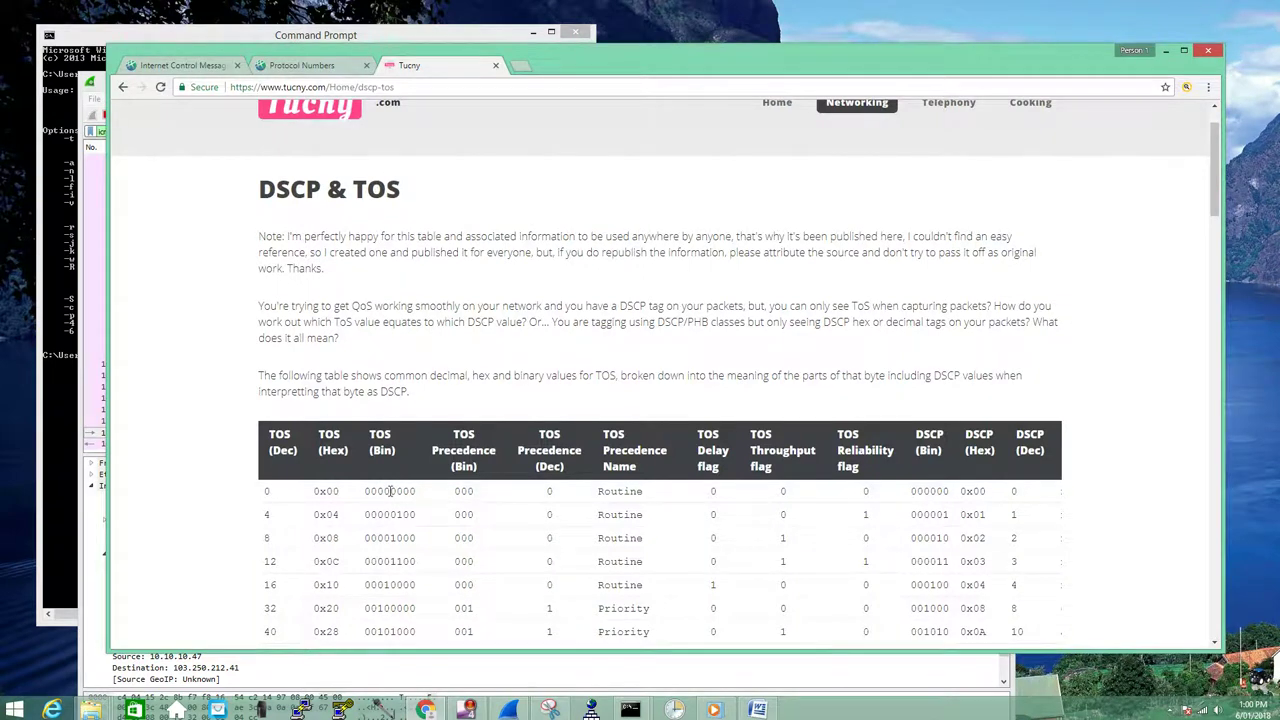
double_click(318, 492)
drag(606, 68, 862, 67)
click(268, 522)
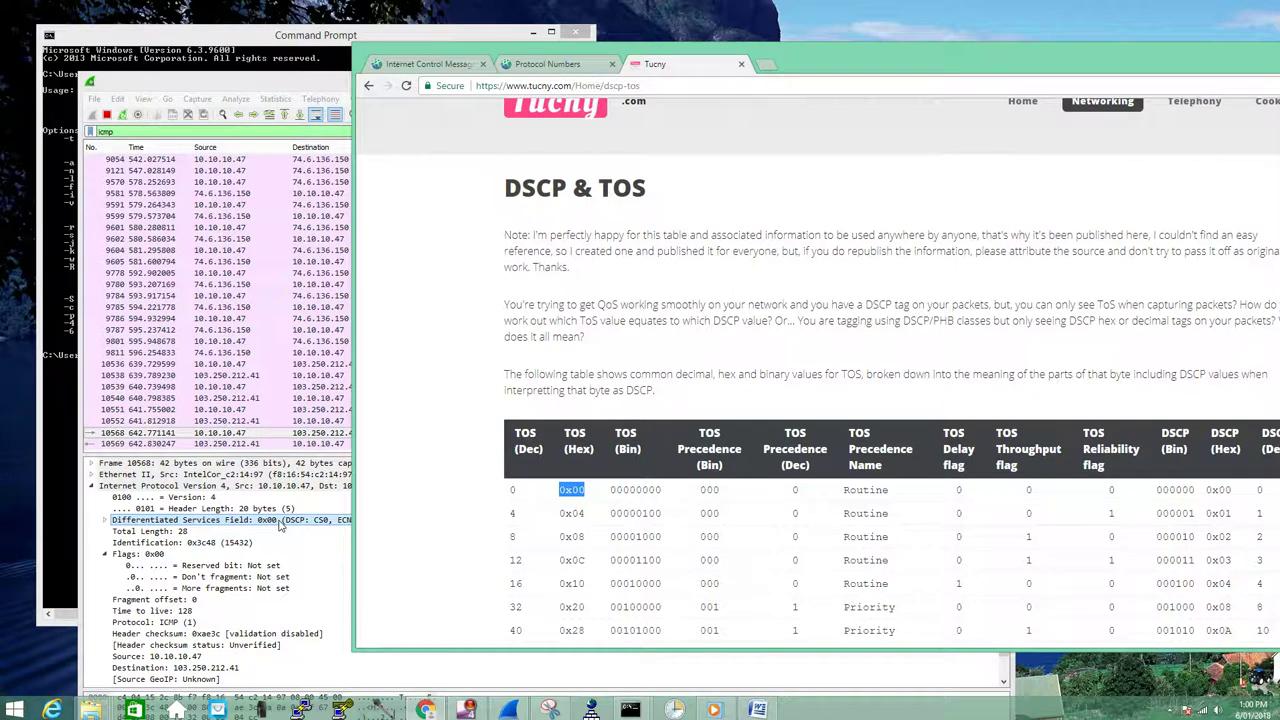
click(364, 545)
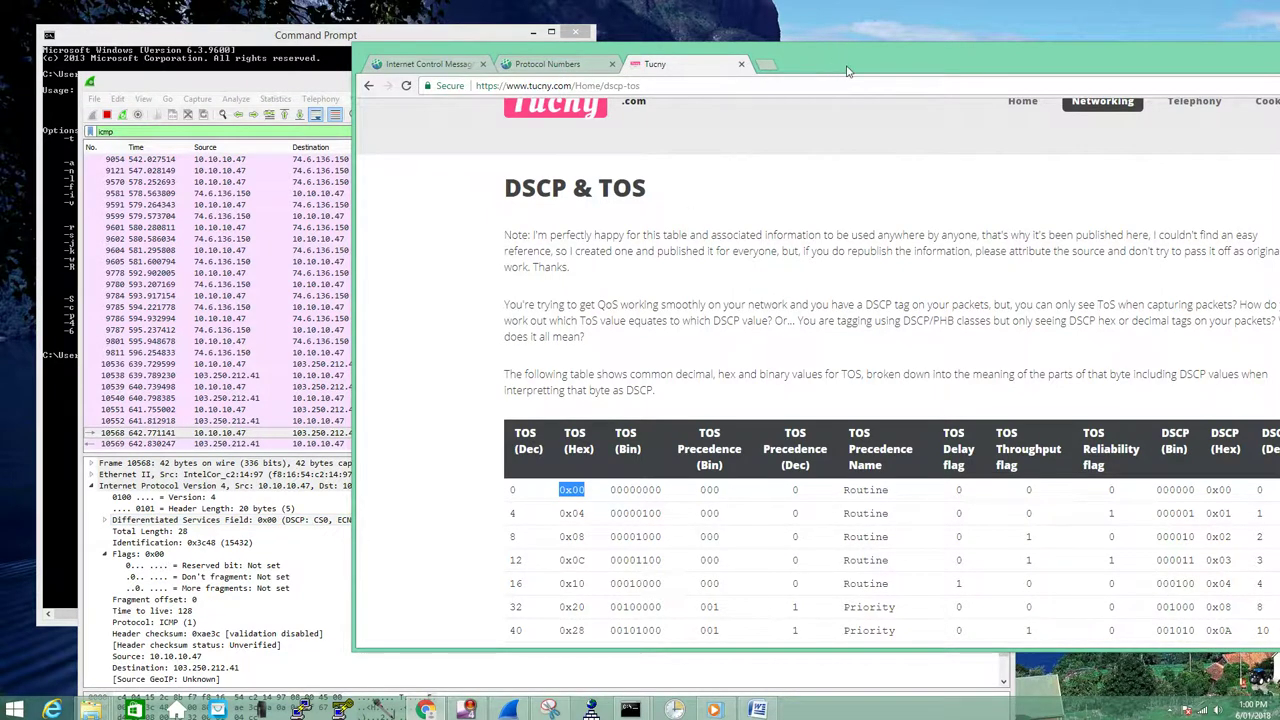
drag(847, 71, 1279, 75)
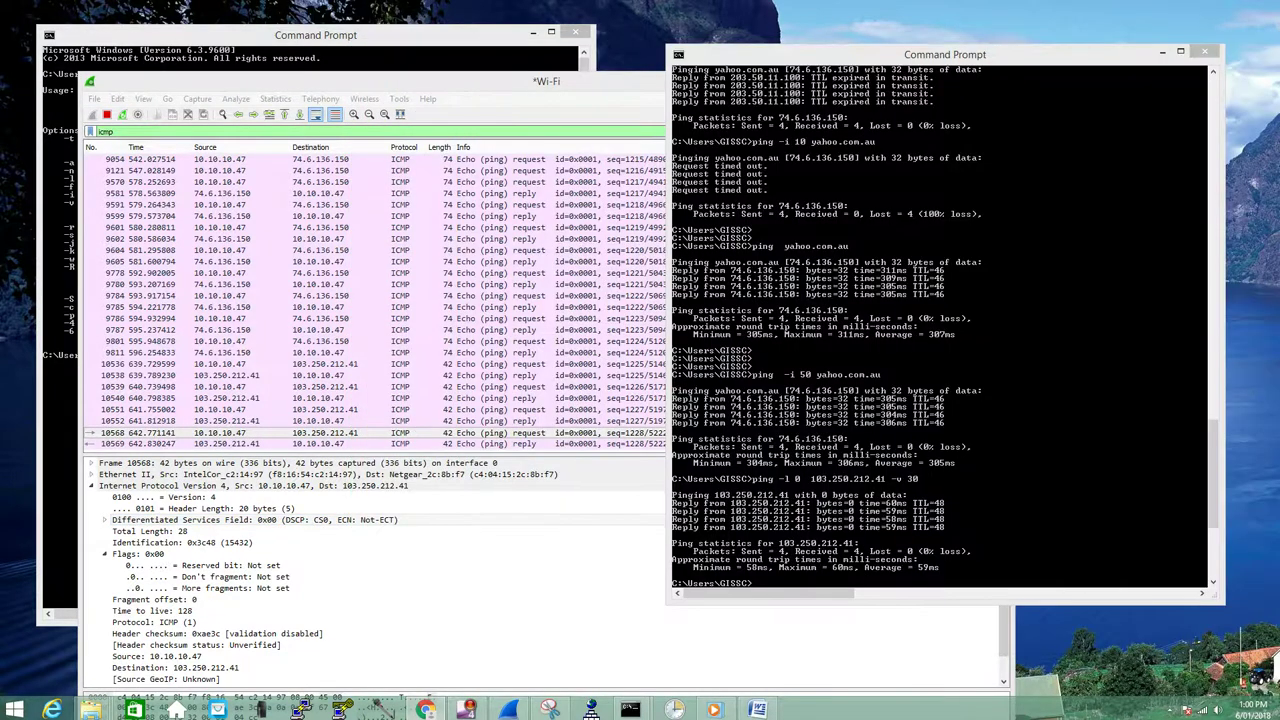
Bring the ping options list to the front and add three blank prompt lines in the second Command Prompt
click(1000, 400)
key(alt+Tab)
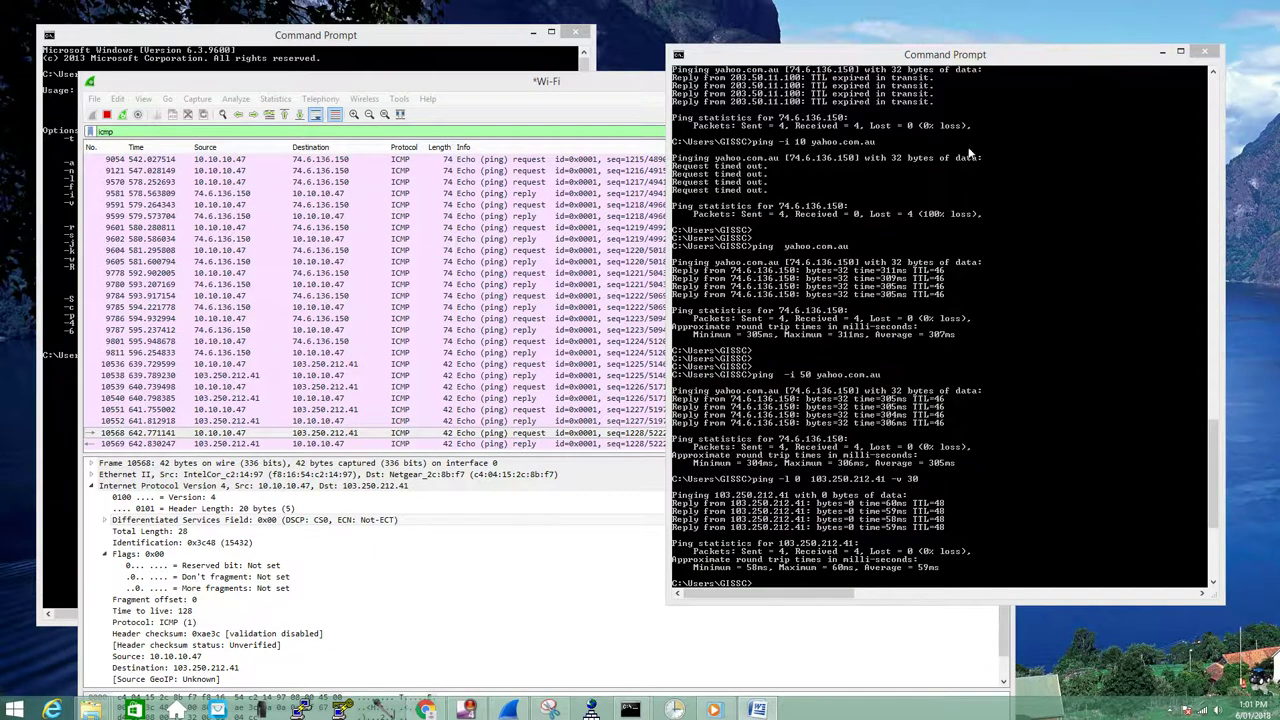
click(465, 42)
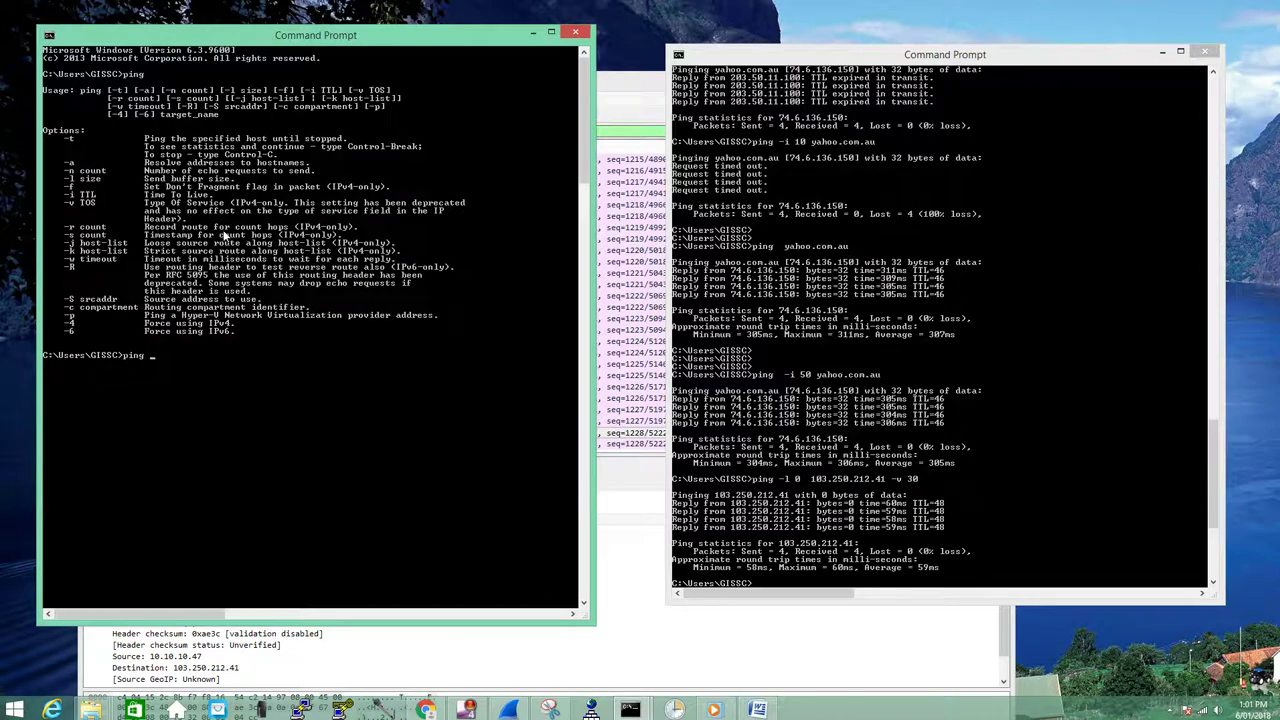
click(1097, 462)
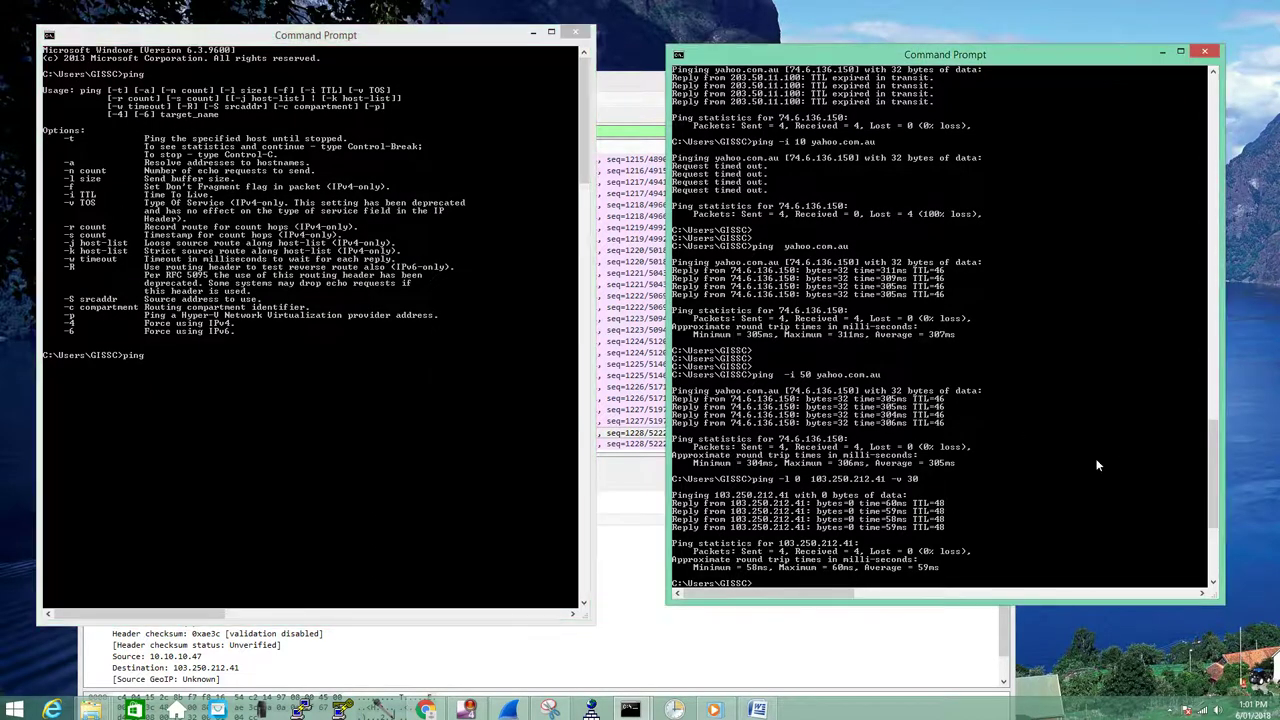
key(Return)
key(Return)
key(Return)
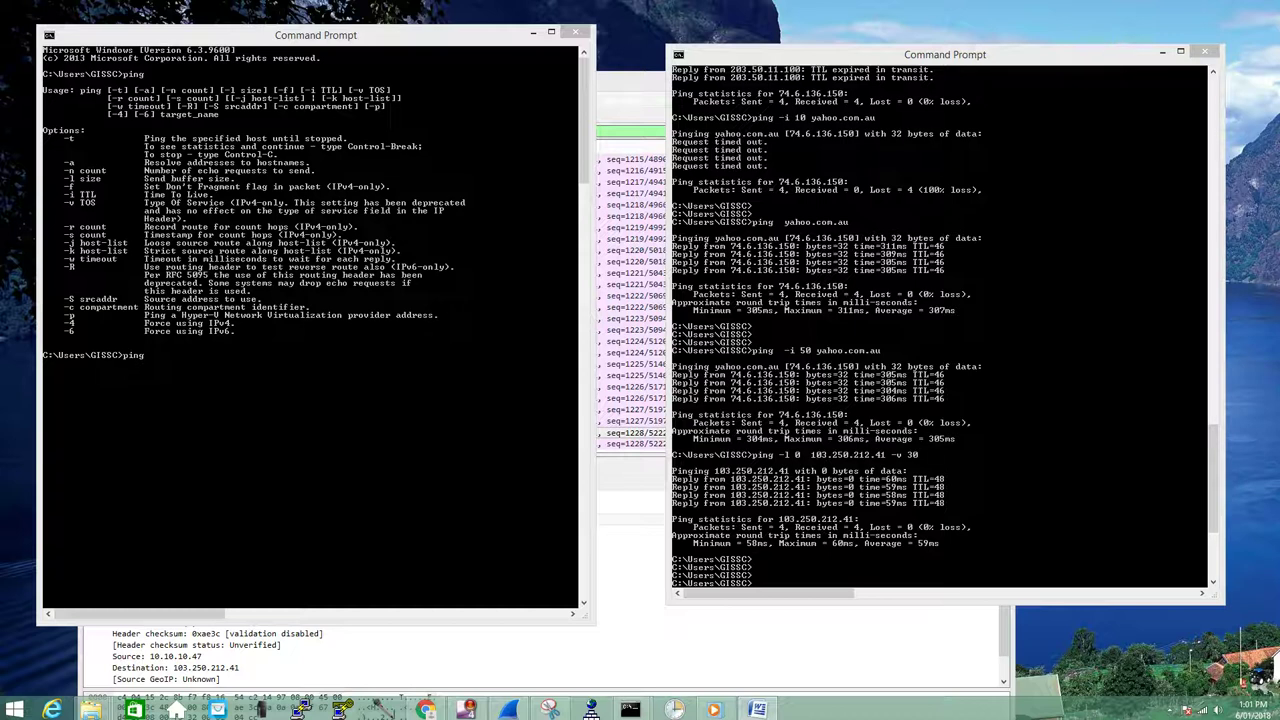
Edit the recalled ping command for 103.250.212.41 to record the route for 5 hops, replacing the -l and -v options
click(970, 467)
key(Up)
key(BackSpace)
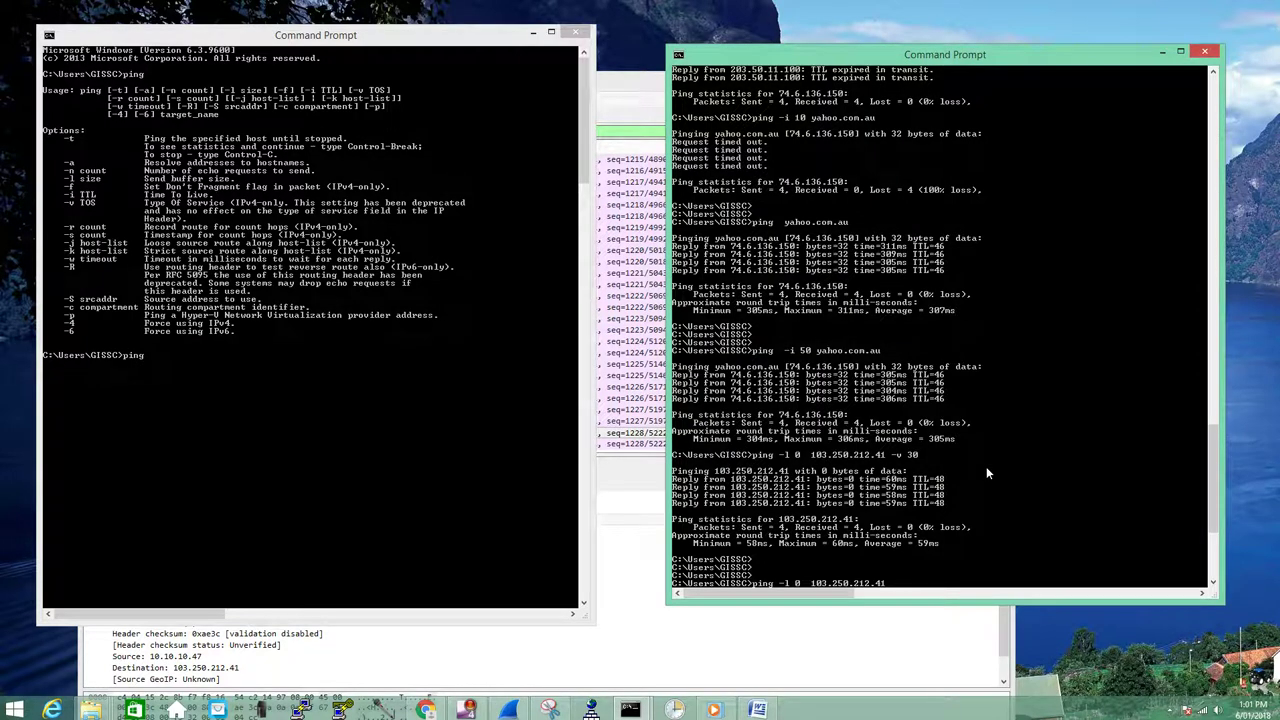
key(Left)
key(Left)
key(Left)
key(Left)
key(Left)
key(Left)
key(Left)
key(Left)
key(Left)
key(Left)
key(Left)
key(Left)
key(Left)
key(Left)
key(Left)
key(Left)
key(BackSpace)
key(BackSpace)
key(BackSpace)
text(r 5)
key(Delete)
Place the Wireshark window beside the second Command Prompt and run ping -r 5 103.250.212.41, keeping the packet list in view
click(634, 274)
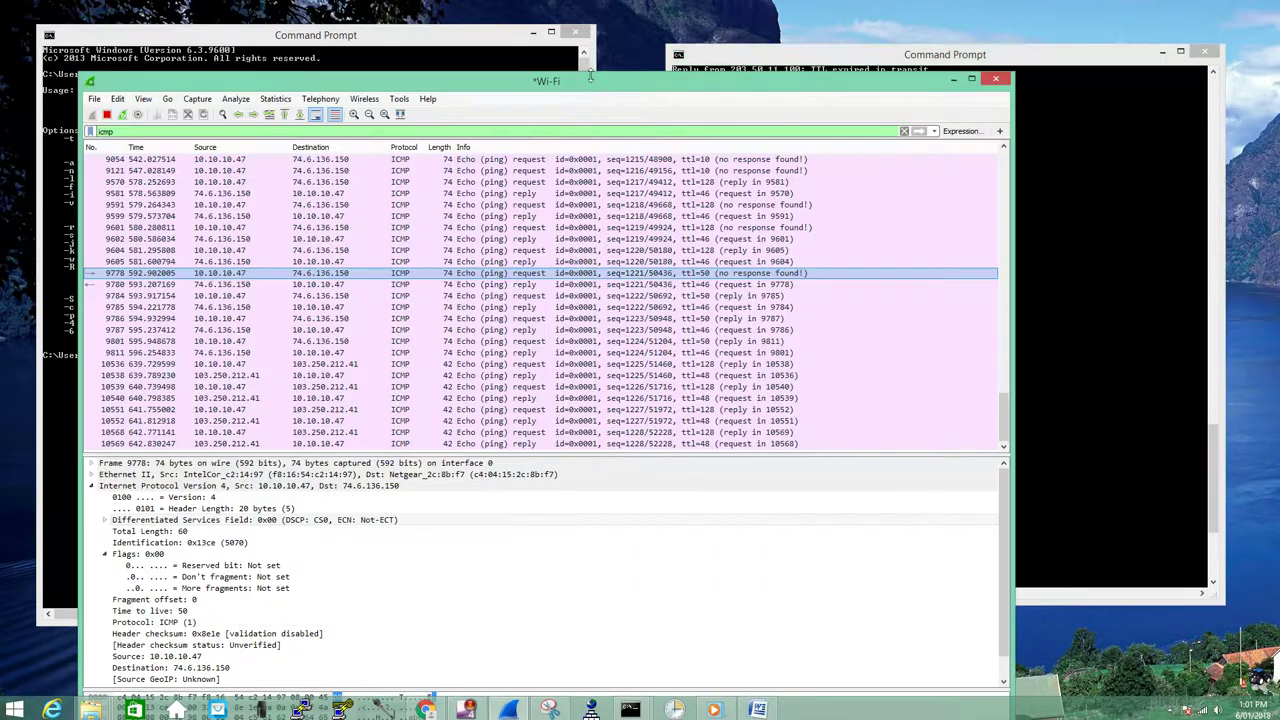
drag(558, 86, 533, 32)
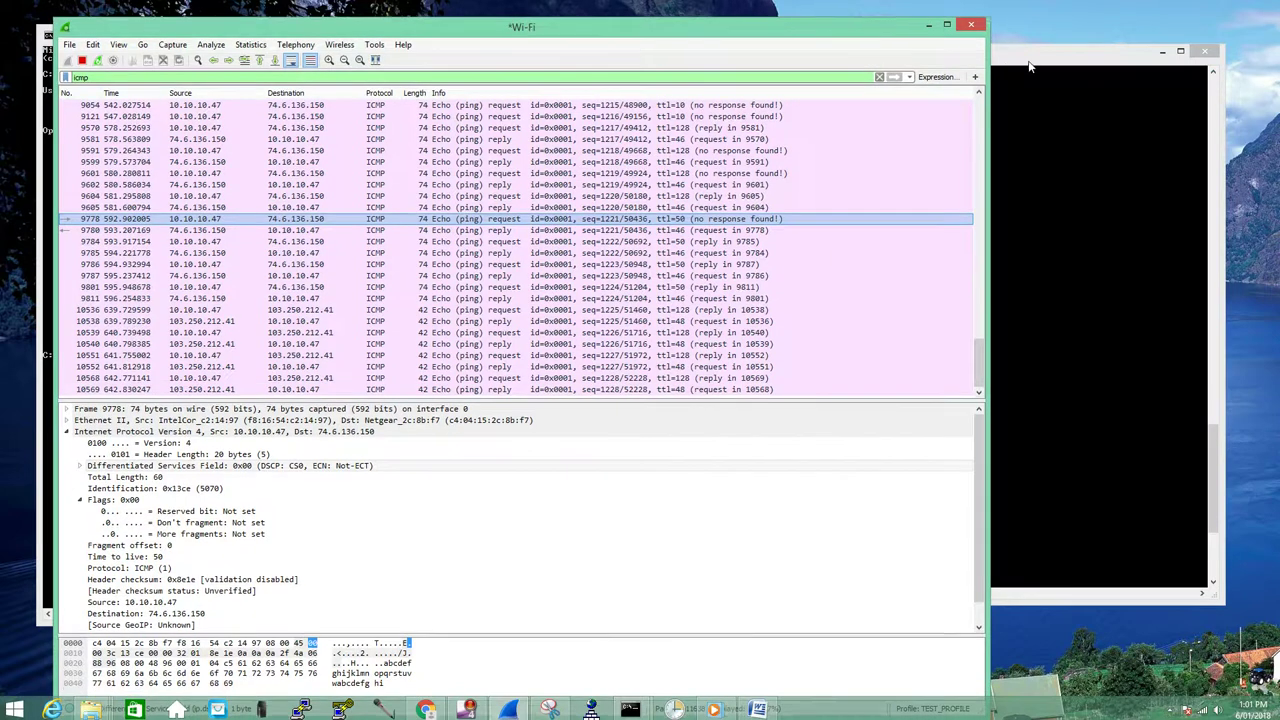
click(1024, 66)
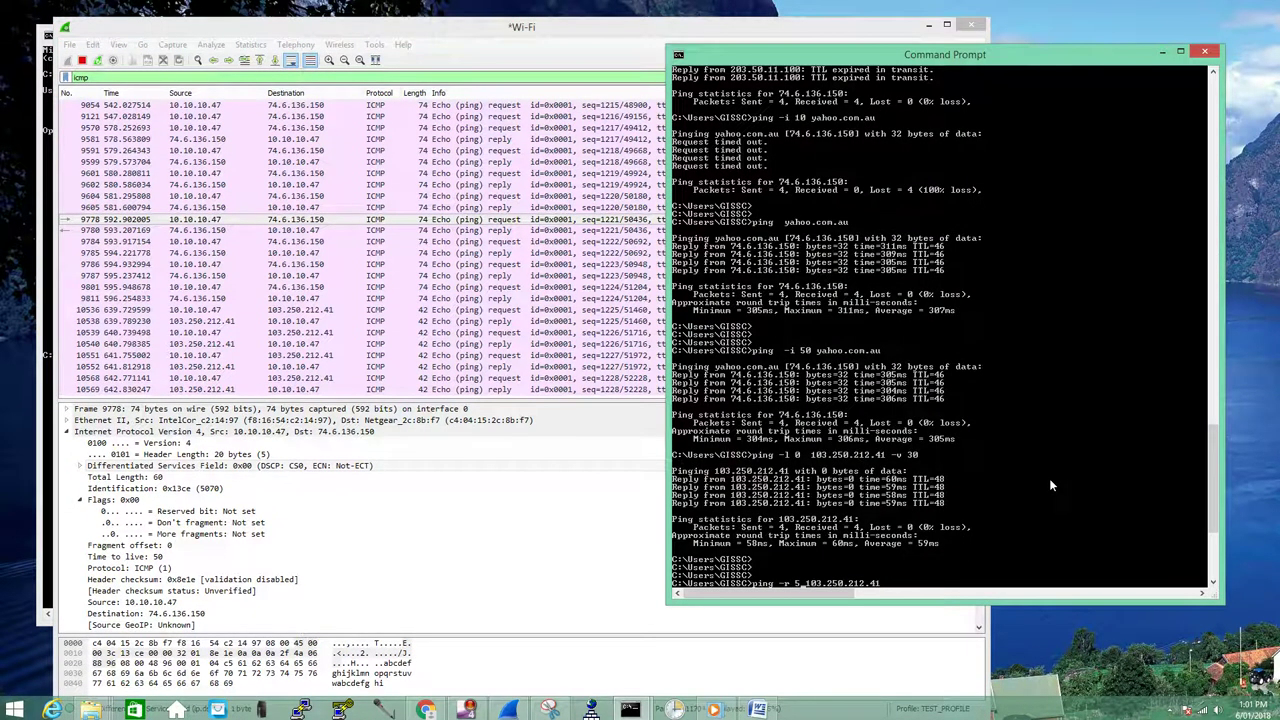
key(Return)
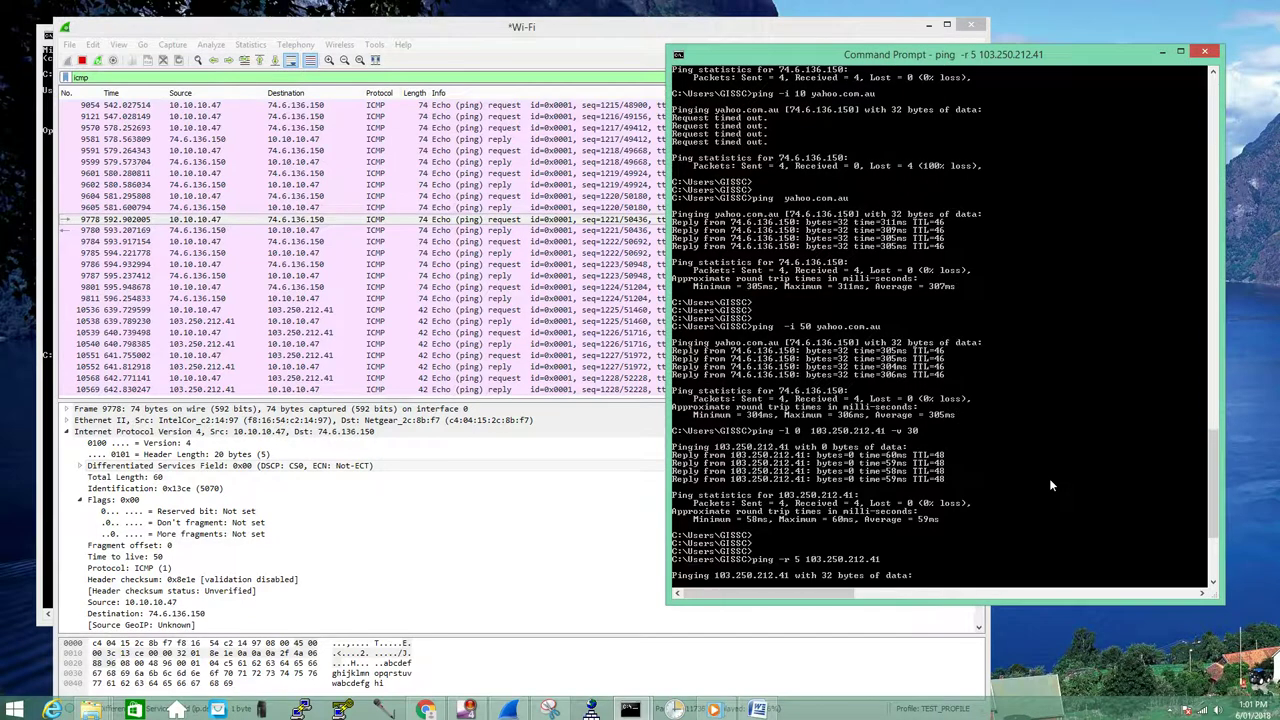
click(422, 322)
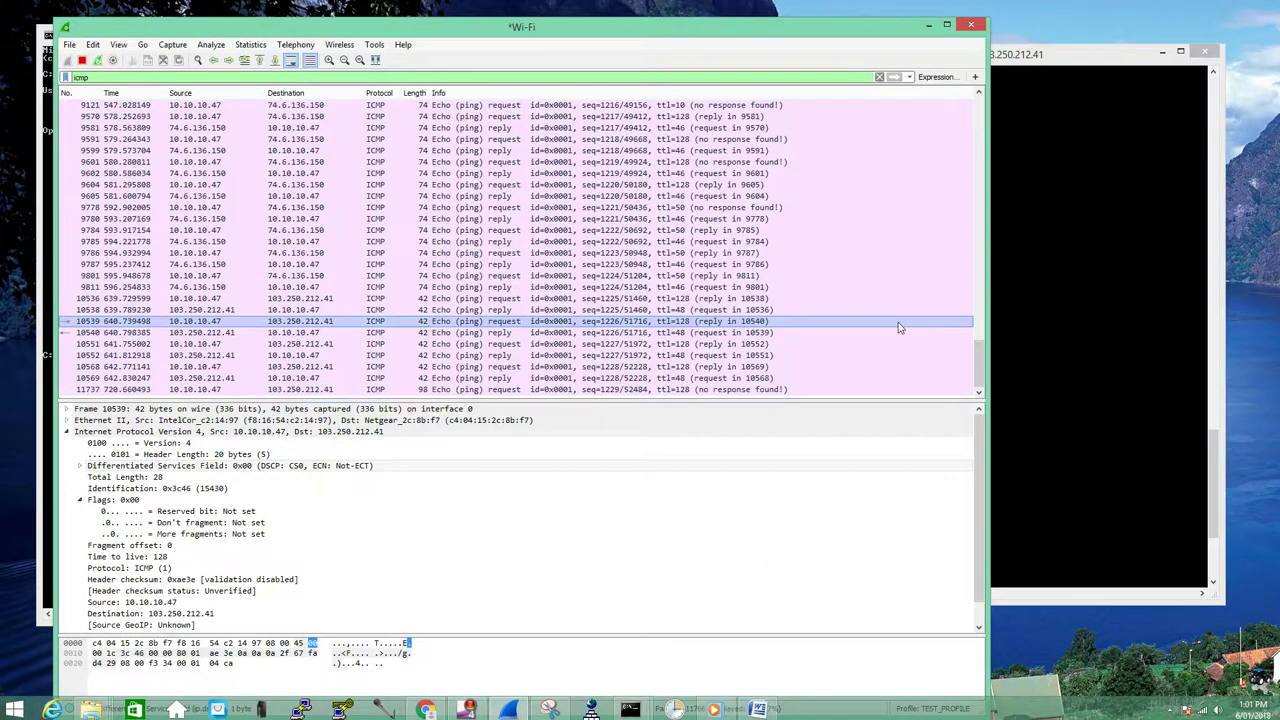
click(1130, 318)
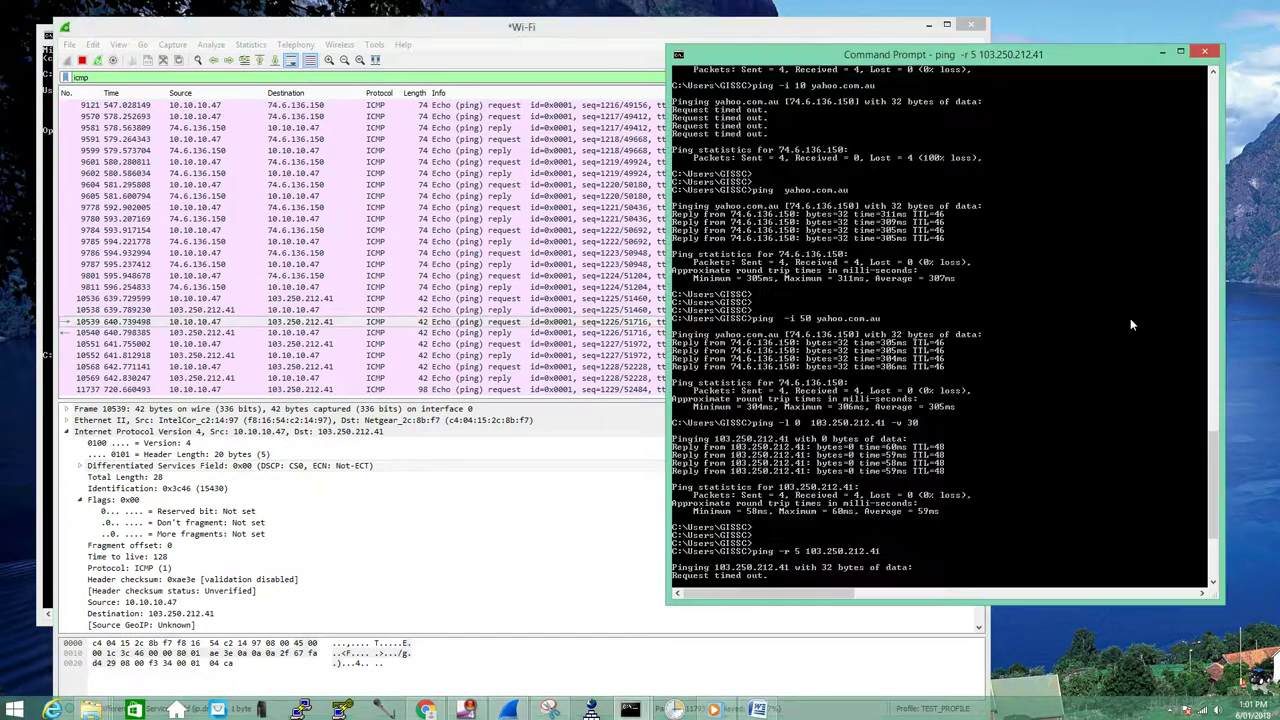
drag(955, 60, 1002, 60)
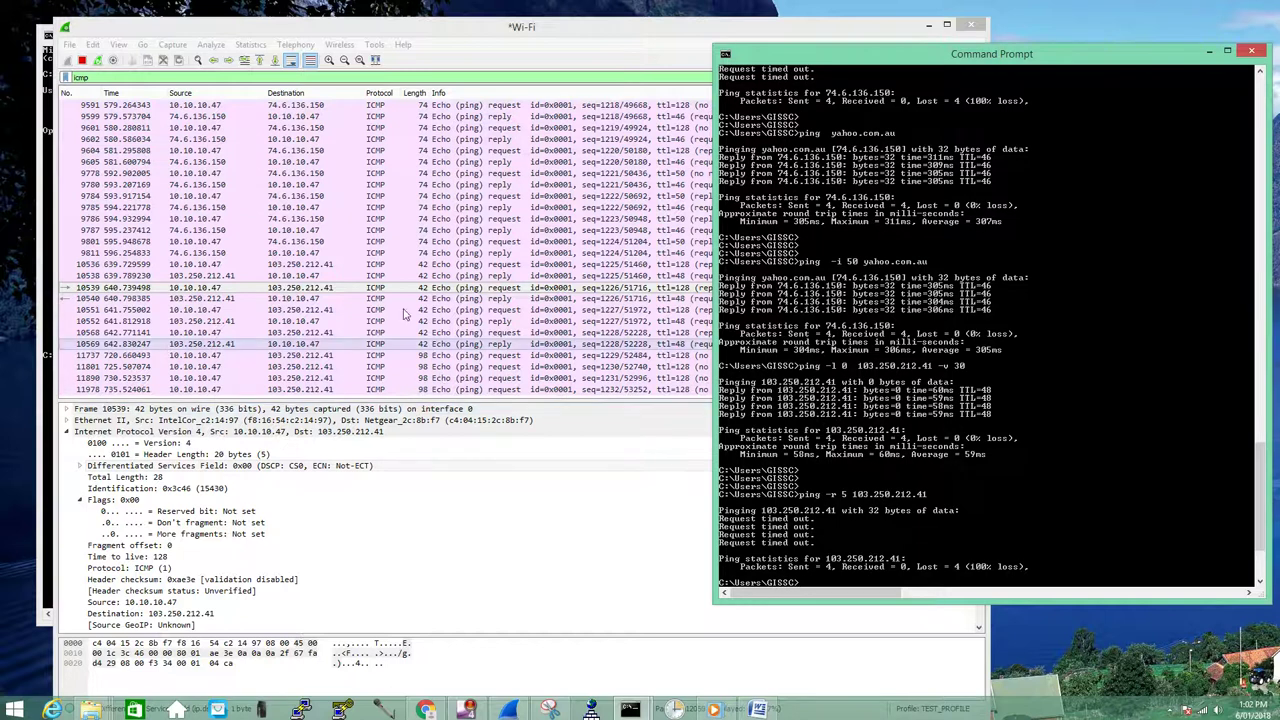
Inspect the Record Route IP option in the IPv4 header of echo request 11978 to 103.250.212.41
click(218, 389)
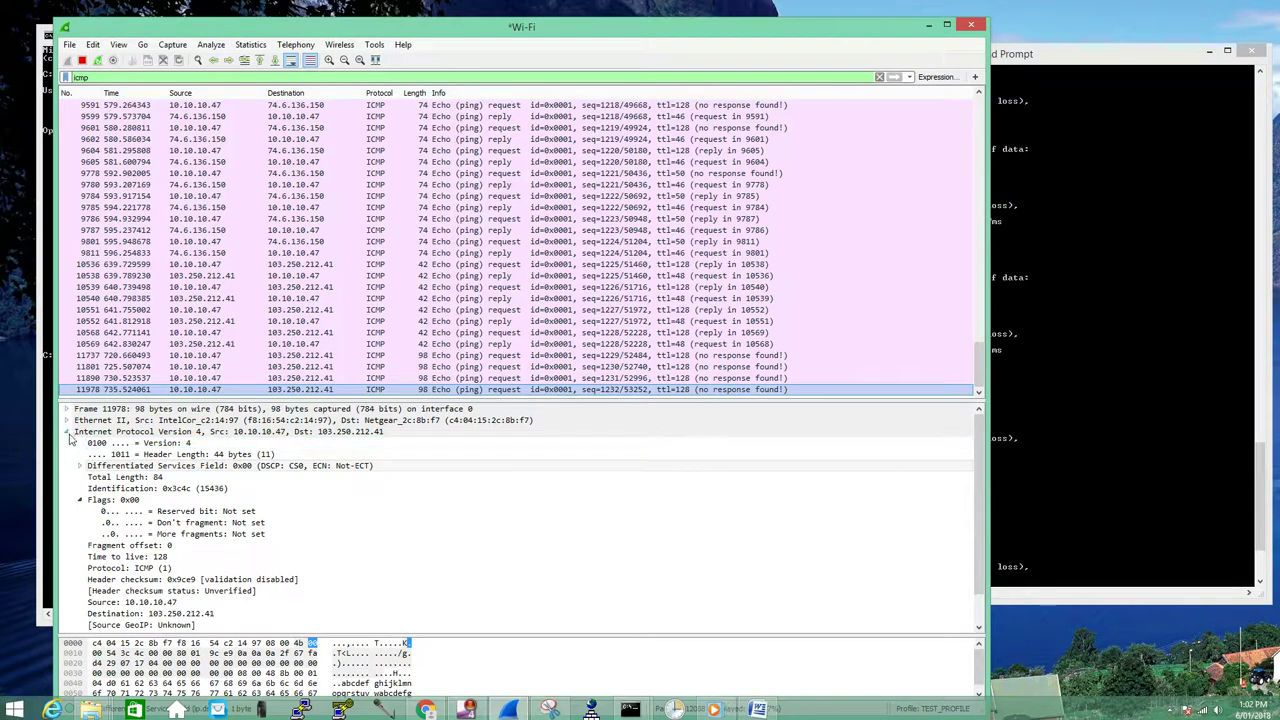
scroll(288, 525, down, 1)
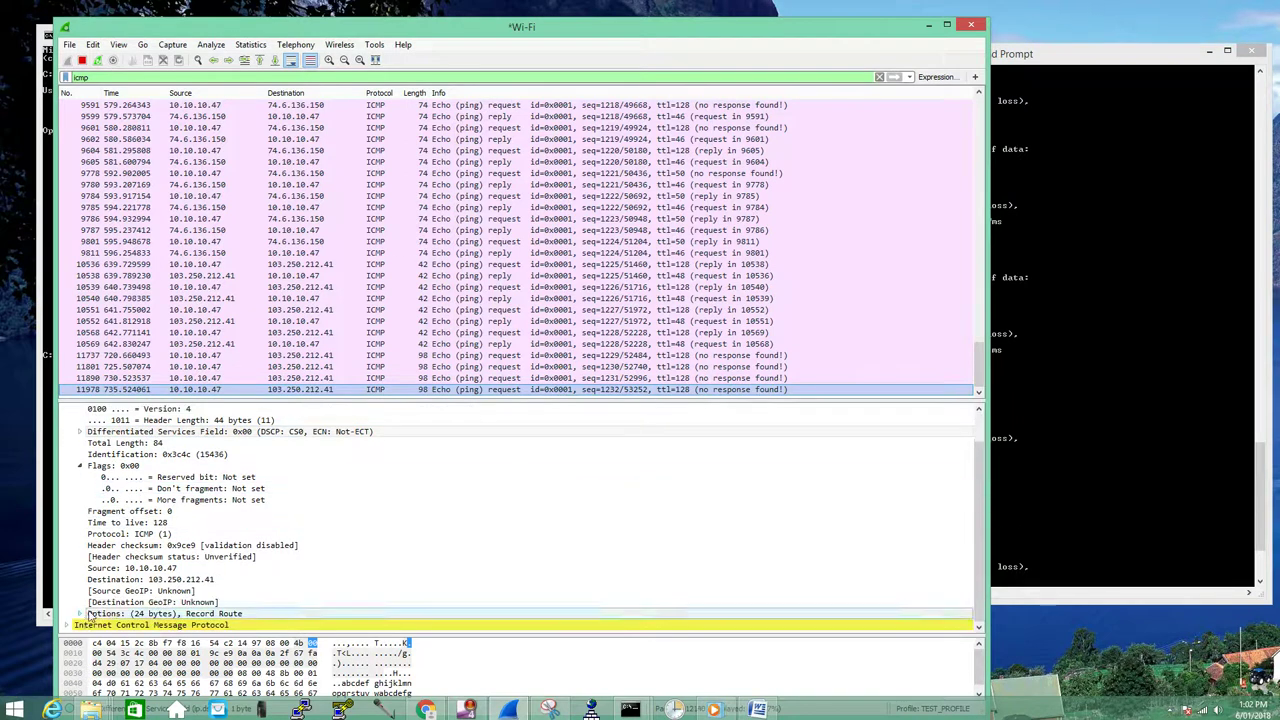
click(81, 614)
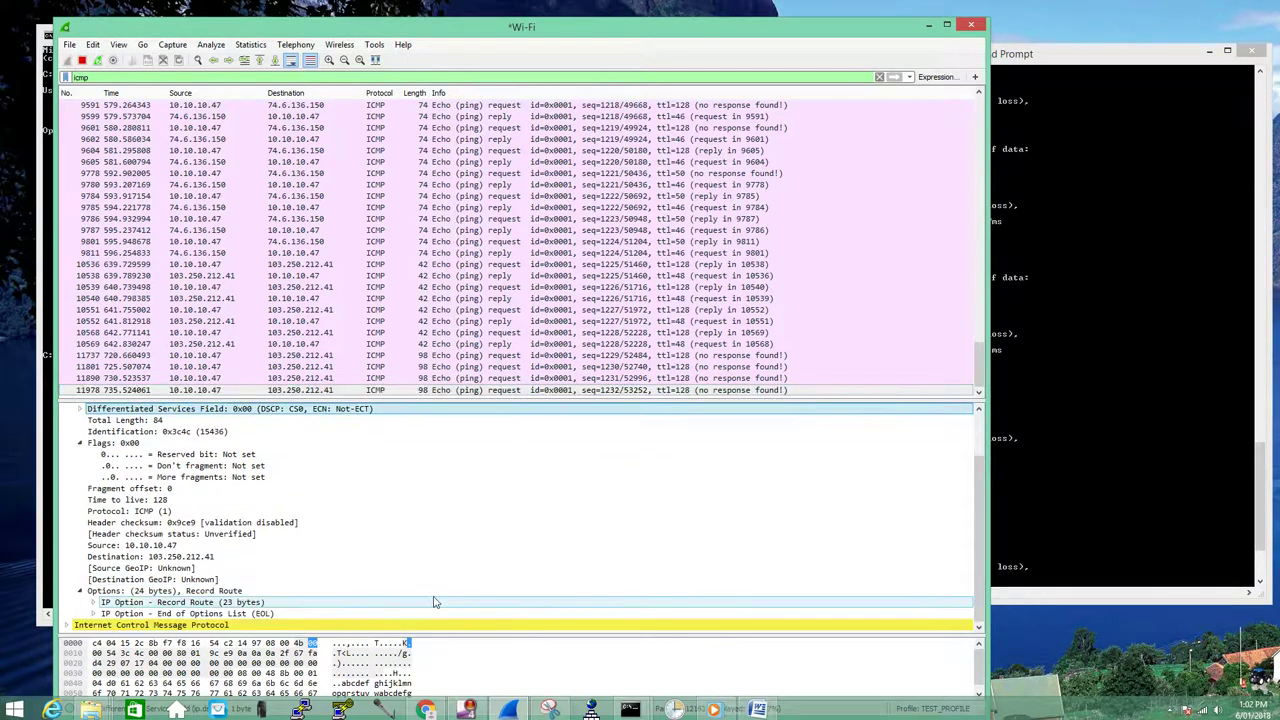
click(133, 601)
click(94, 602)
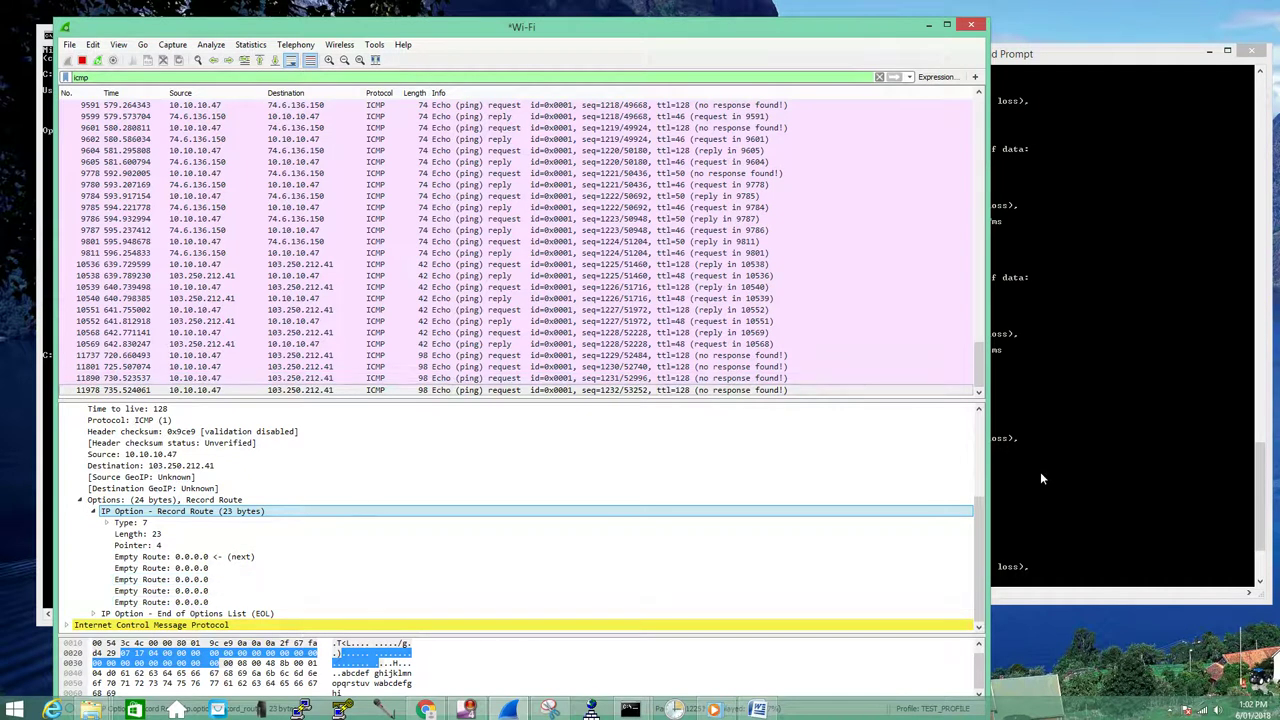
Move the Wireshark window up to the edge of the screen and bring the second Command Prompt back in front of it
click(1070, 483)
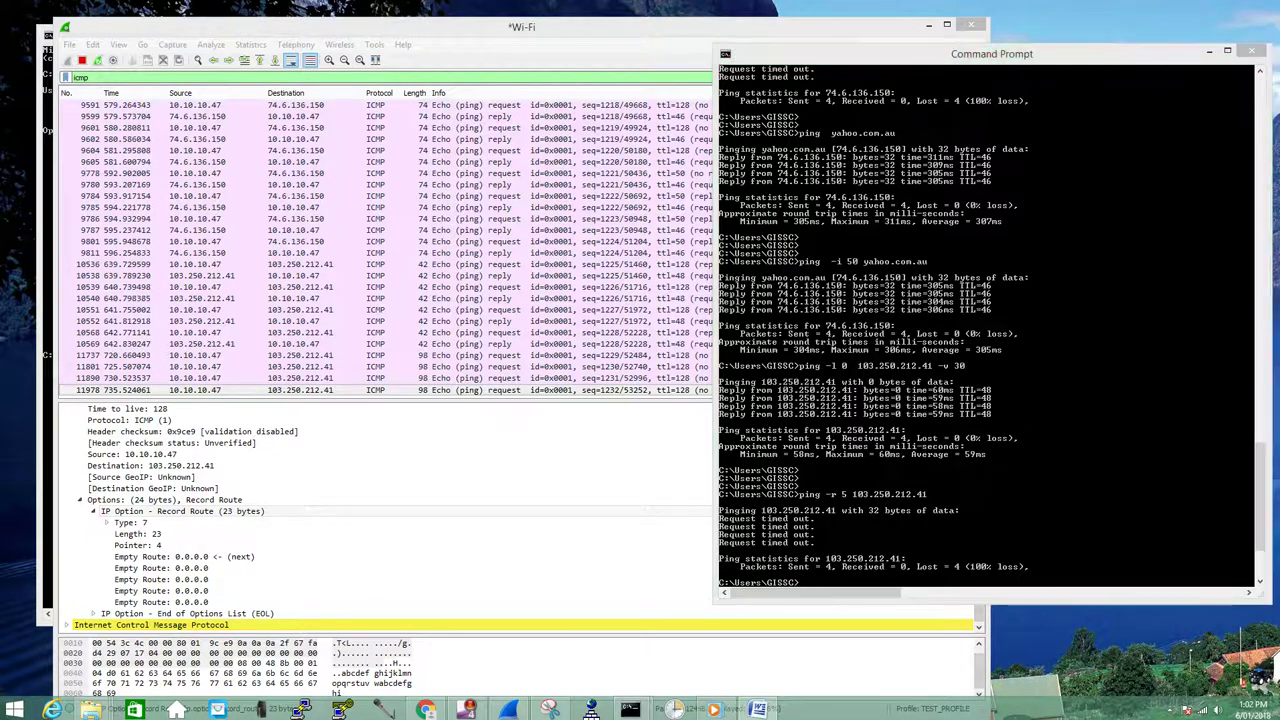
mouse_move(540, 28)
mouse_down()
mouse_move(600, 6)
mouse_move(655, 203)
mouse_move(640, 290)
mouse_move(525, 285)
mouse_move(541, 33)
mouse_up()
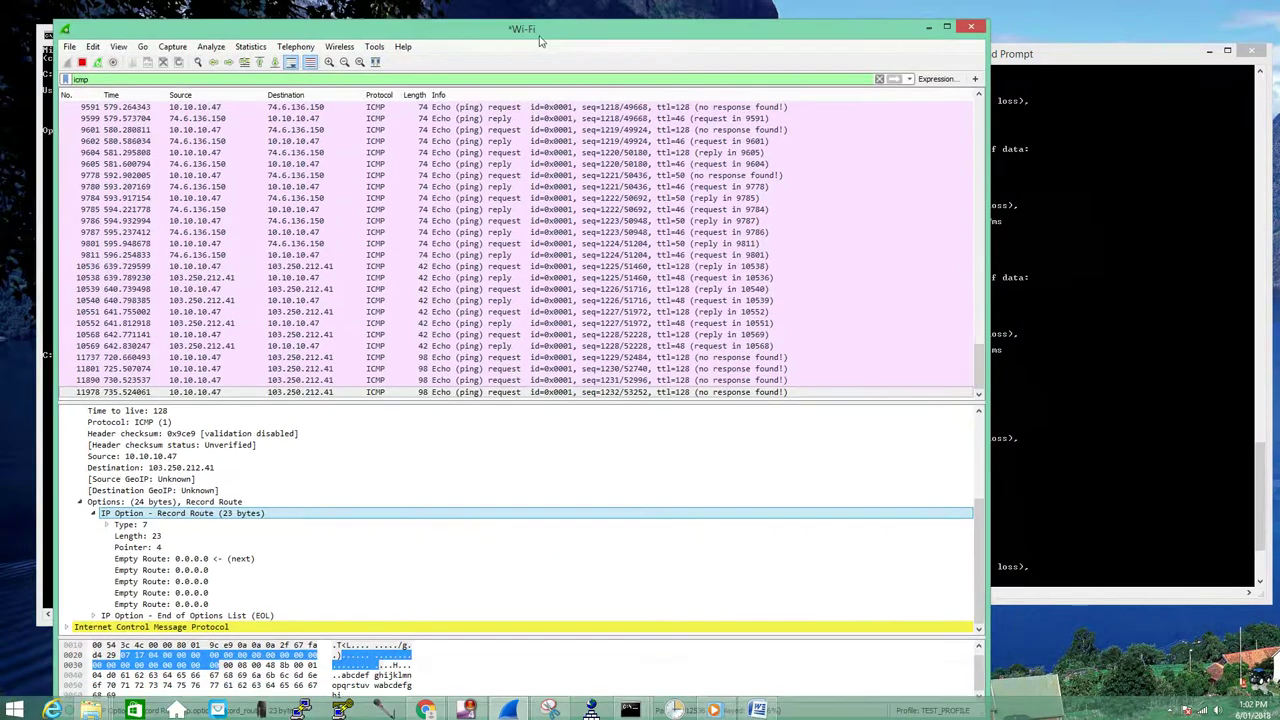
drag(793, 21, 805, 12)
click(1066, 58)
click(757, 709)
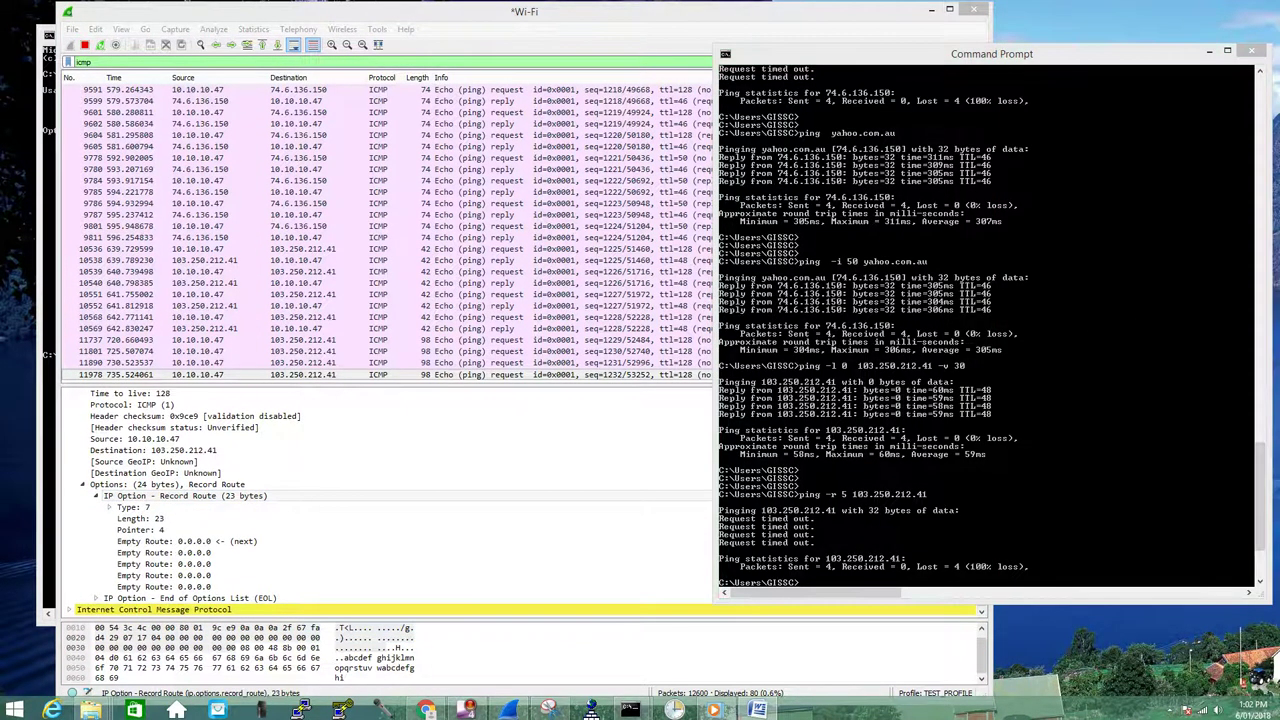
Change the recalled record-route ping to the timestamp option for 2 hops and run ping -s 2 103.250.212.41
click(1004, 474)
key(Up)
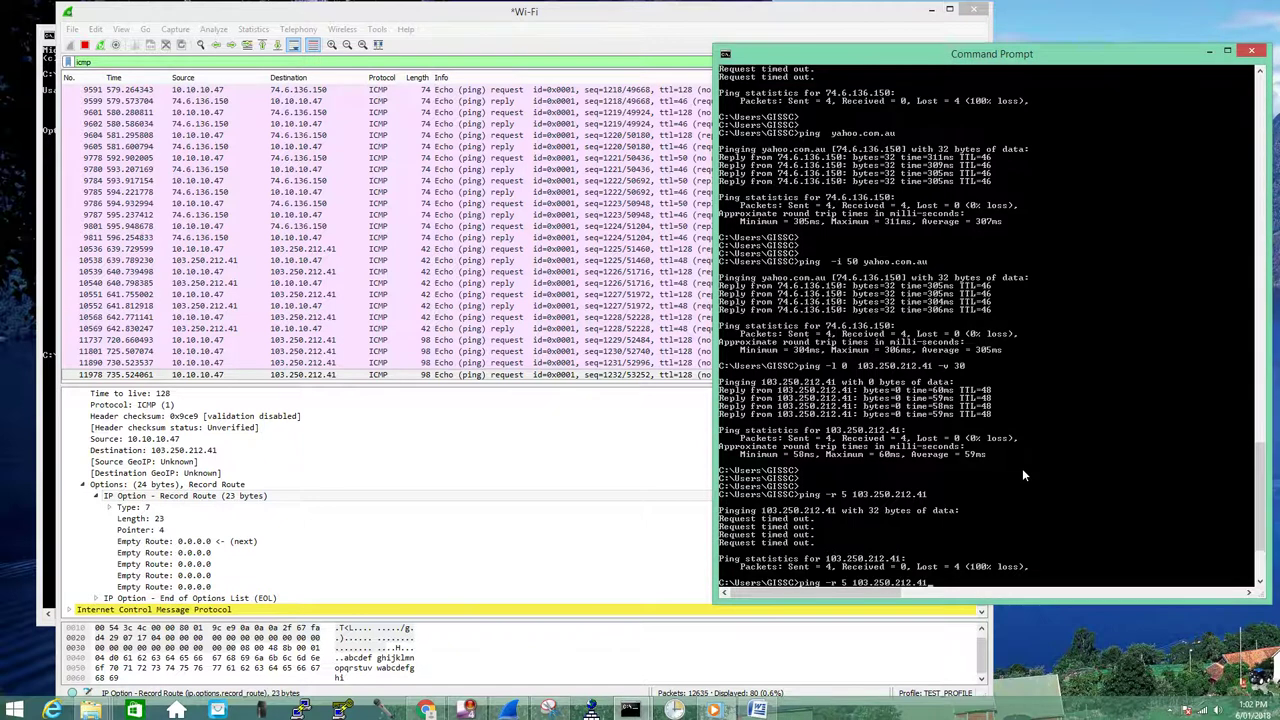
key(BackSpace)
text(s)
key(Right)
key(Right)
key(BackSpace)
text(2)
key(Return)
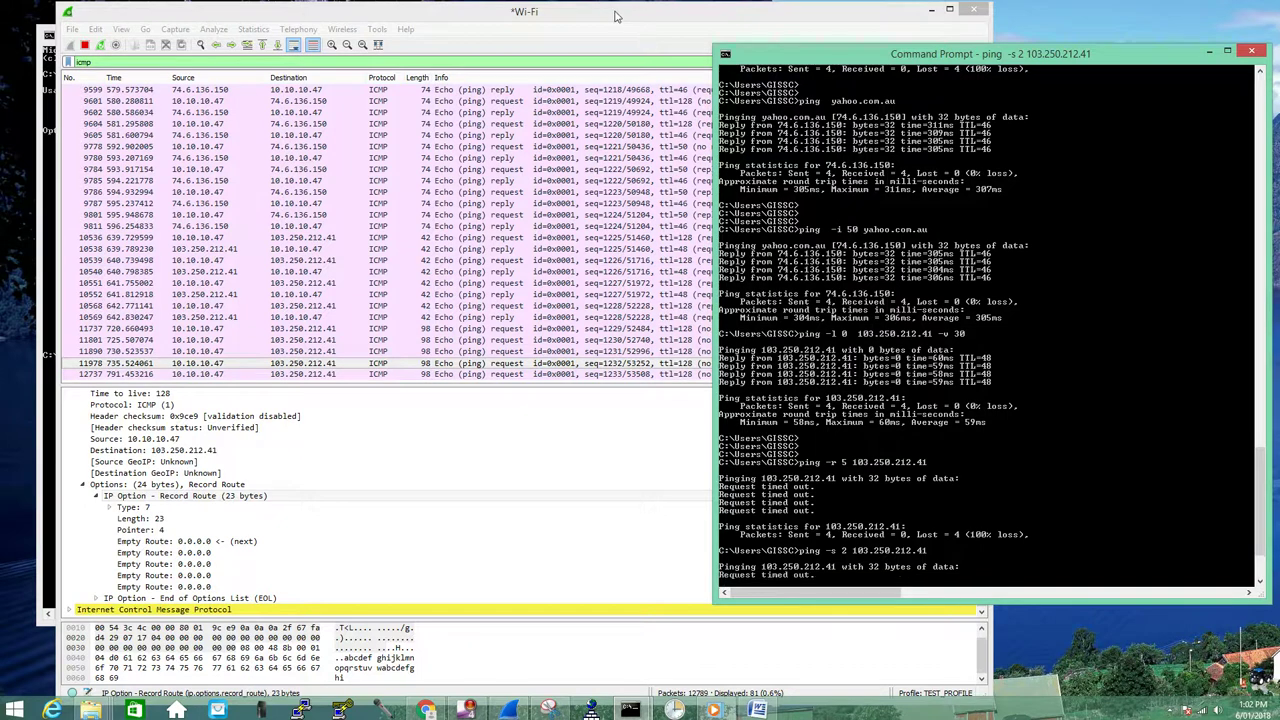
Inspect the Time Stamp IP option in the IPv4 header of echo request 12900 to 103.250.212.41 in Wireshark
mouse_move(614, 10)
mouse_down()
mouse_move(604, 46)
mouse_move(604, 10)
mouse_up()
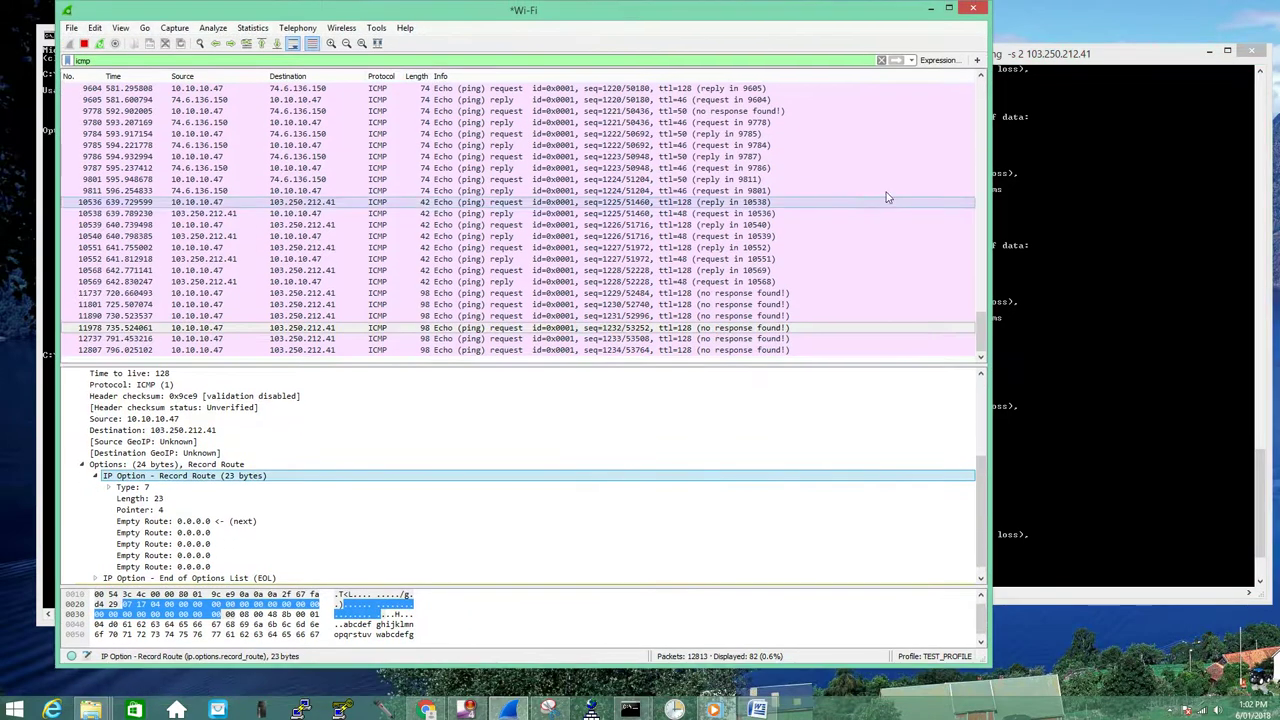
click(1085, 340)
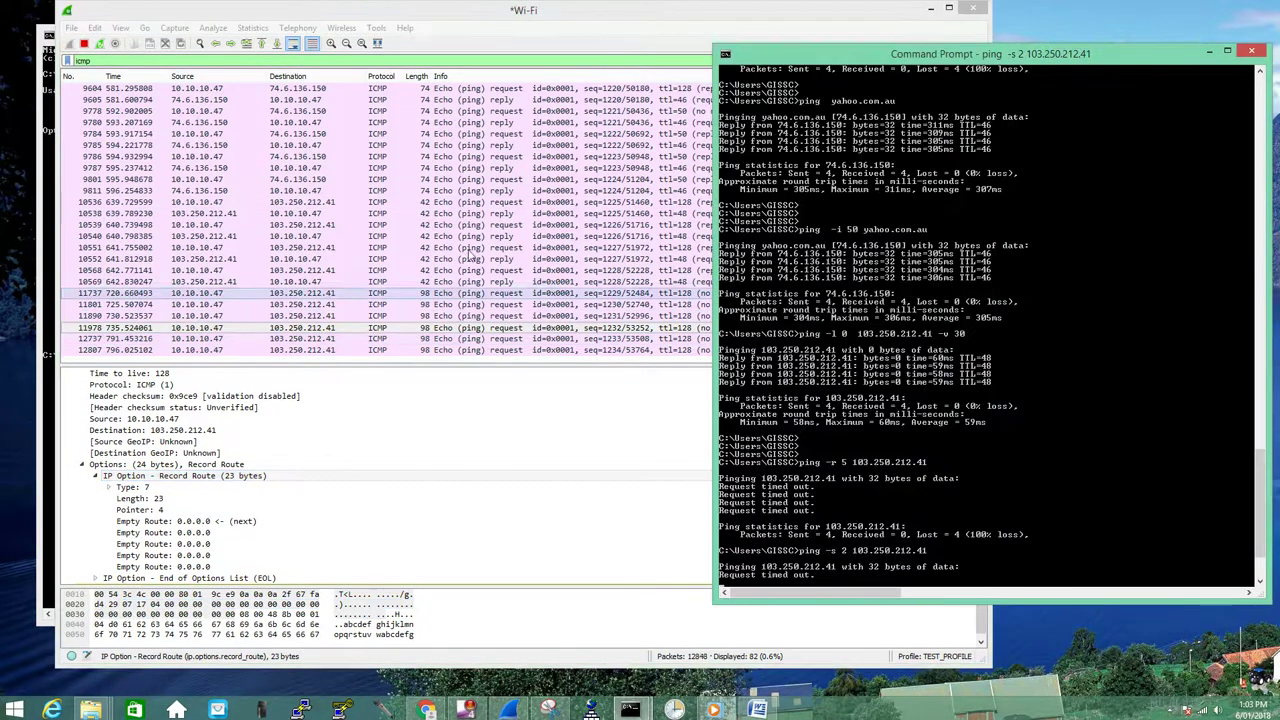
click(300, 326)
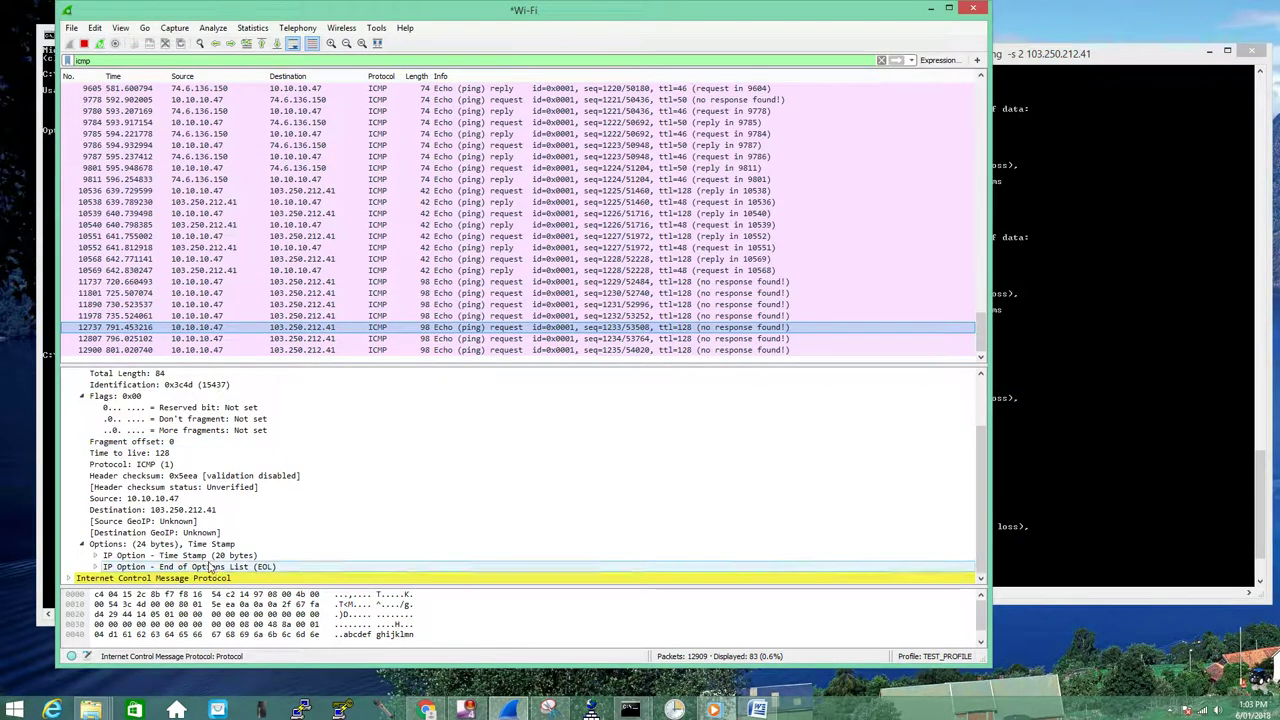
click(300, 338)
click(120, 556)
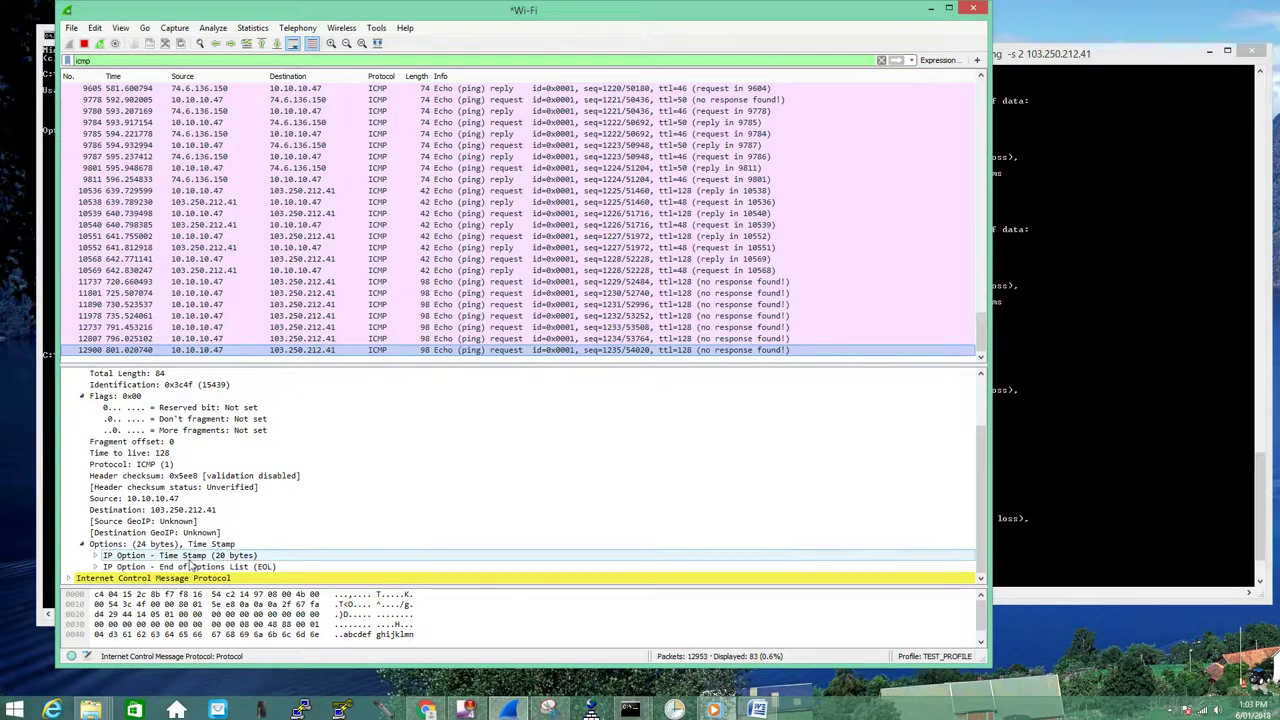
click(96, 555)
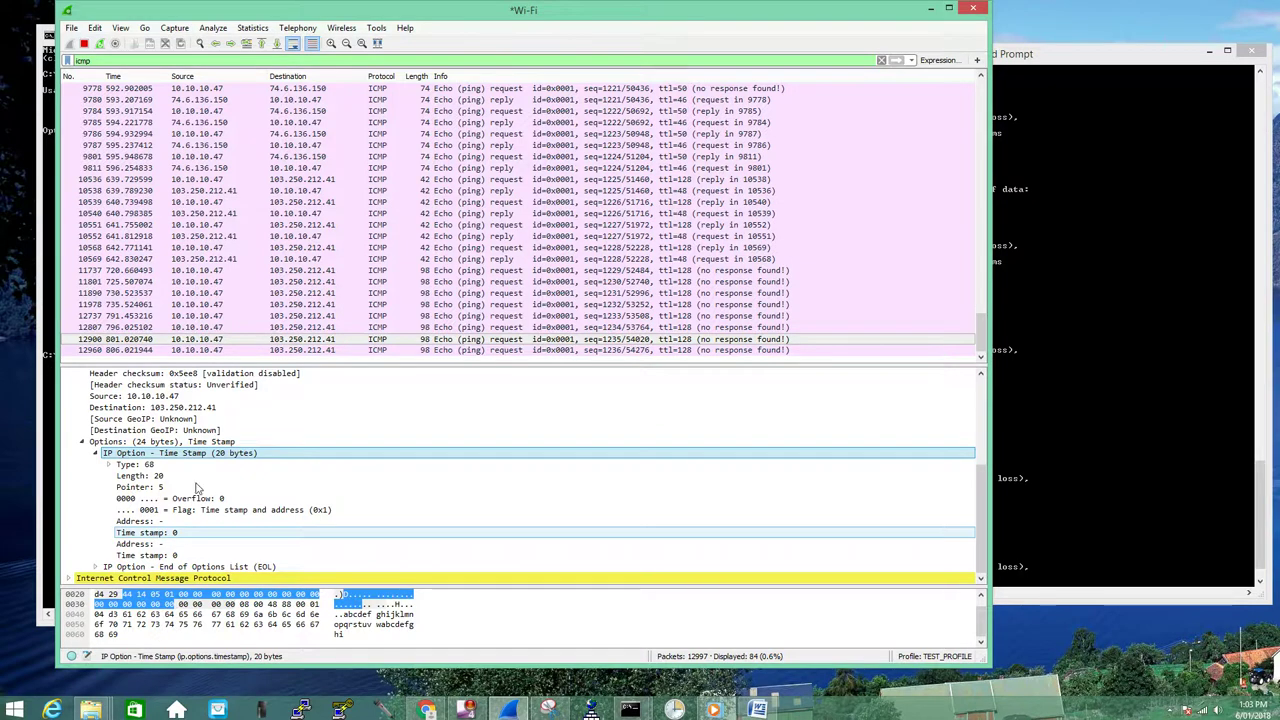
Rearrange the ping options list, Wireshark and the second Command Prompt so that part of each window stays visible
click(1030, 325)
click(535, 293)
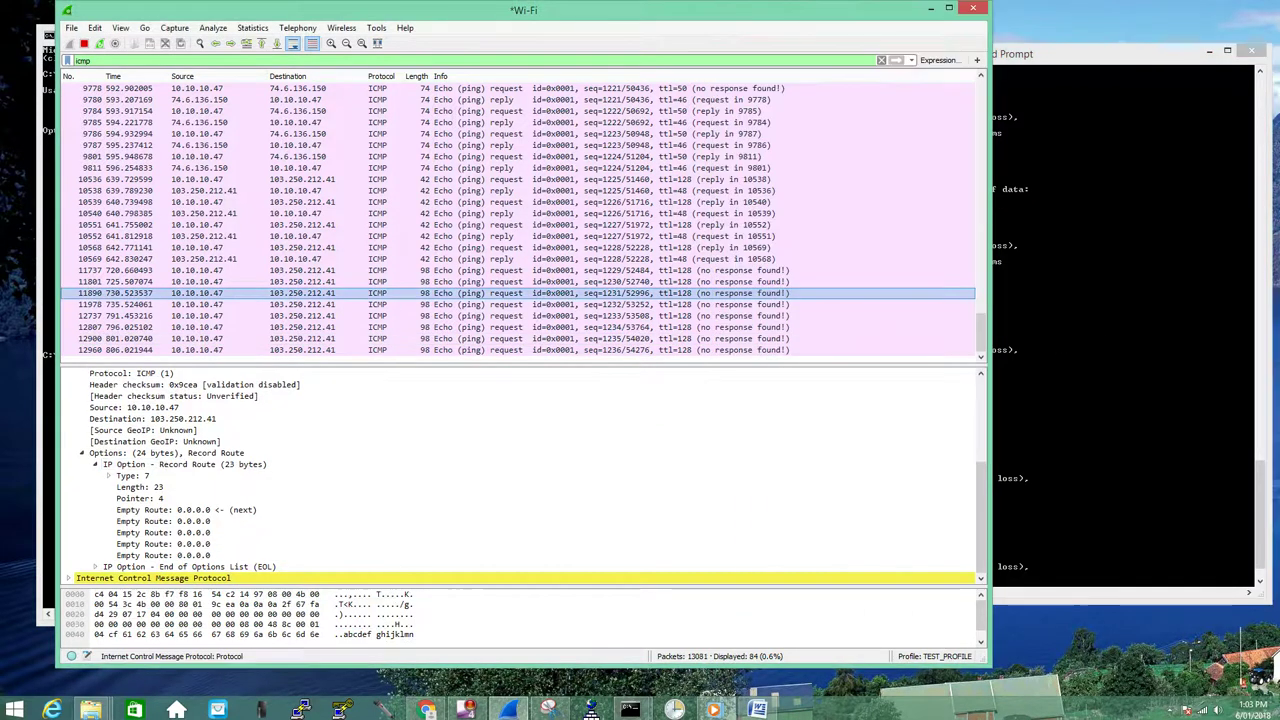
drag(800, 18, 884, 65)
click(125, 285)
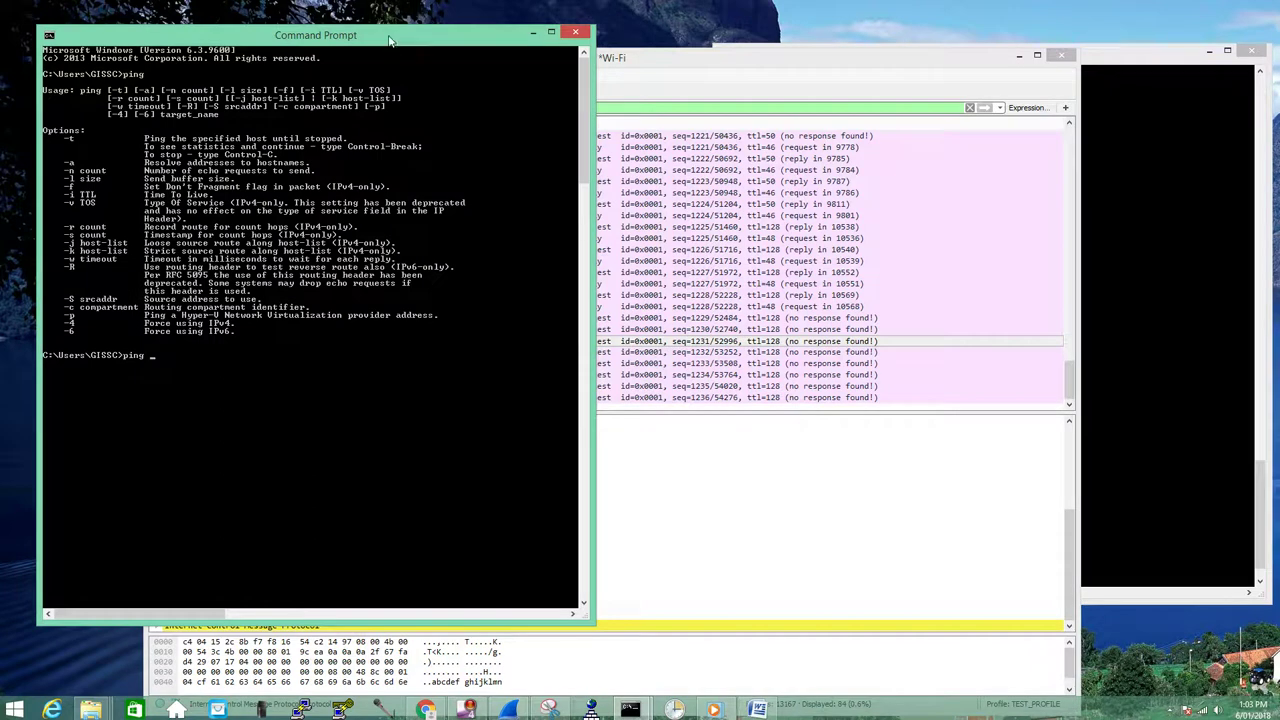
drag(393, 40, 360, 45)
drag(688, 66, 662, 40)
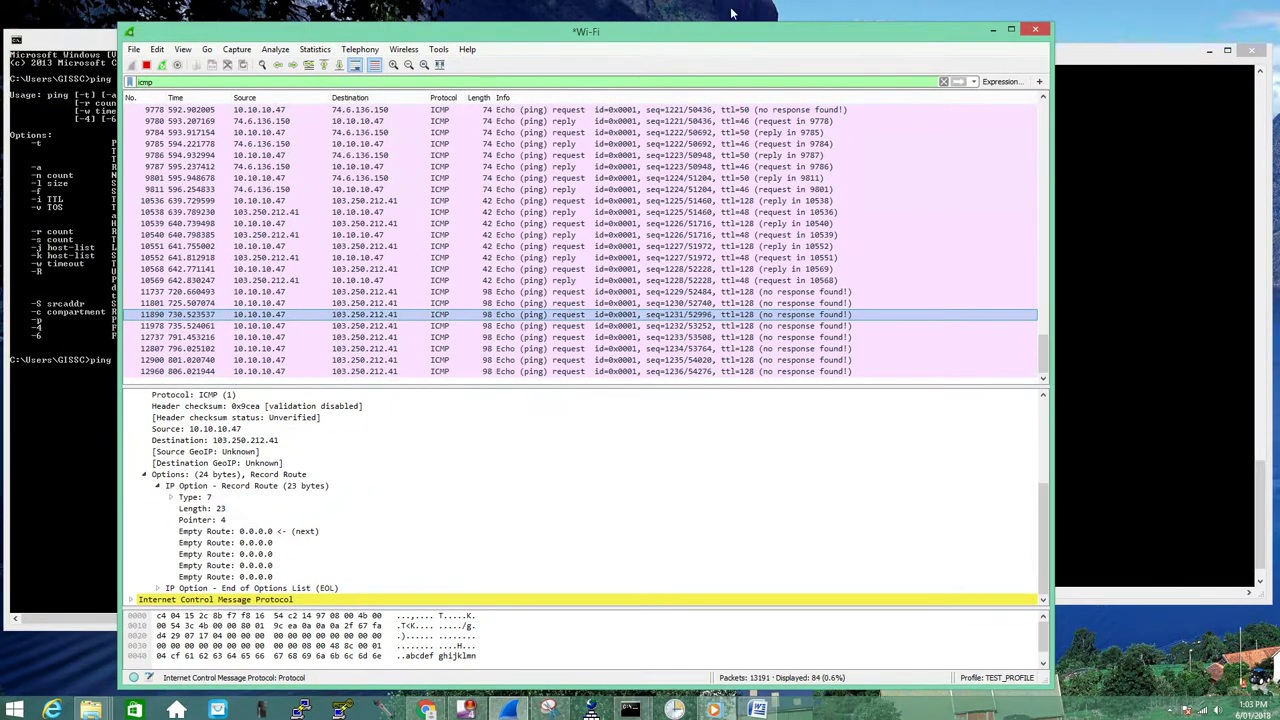
mouse_move(1126, 56)
mouse_down()
mouse_move(1113, 75)
mouse_move(1116, 61)
mouse_up()
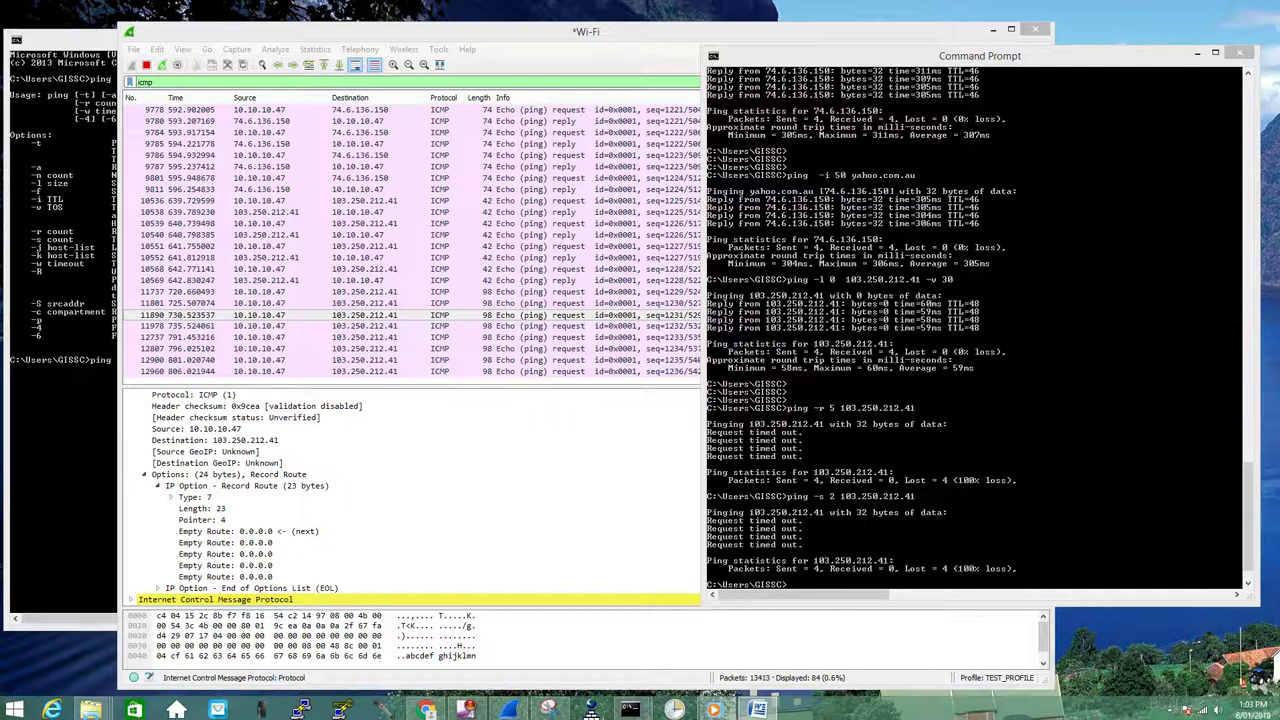
Paste the loose source route command ping /j 10.12.0.1 10.29.3.1 10.1.44.1 10.0.99.221 into the second Command Prompt
click(1041, 496)
right_click(1041, 496)
click(1078, 537)
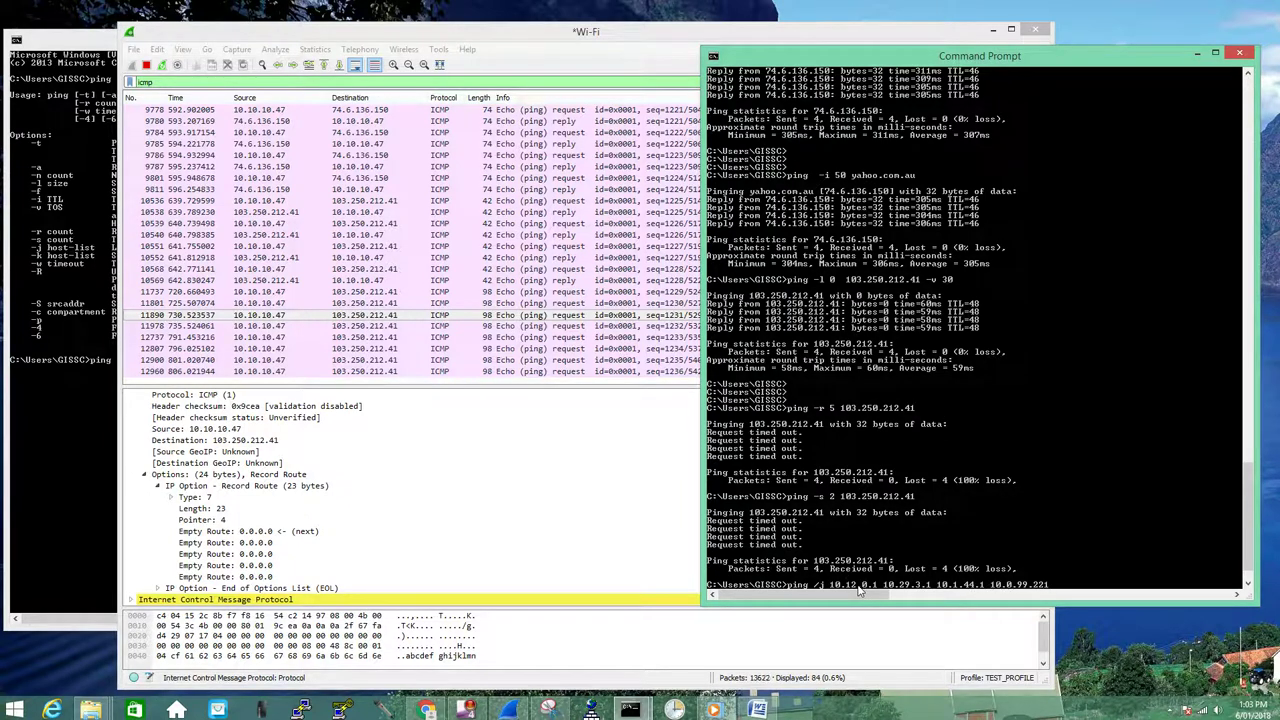
click(1274, 655)
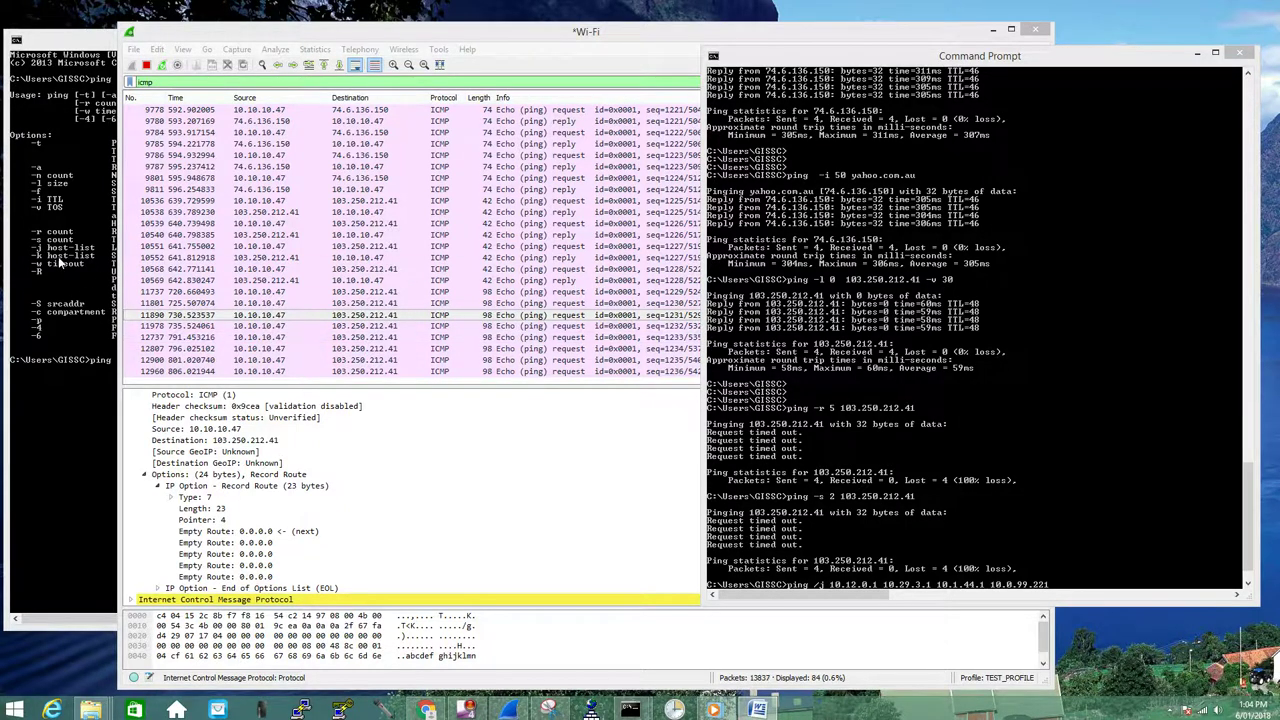
Change the pasted command's /j option to /k for strict source routing and run it
click(1082, 453)
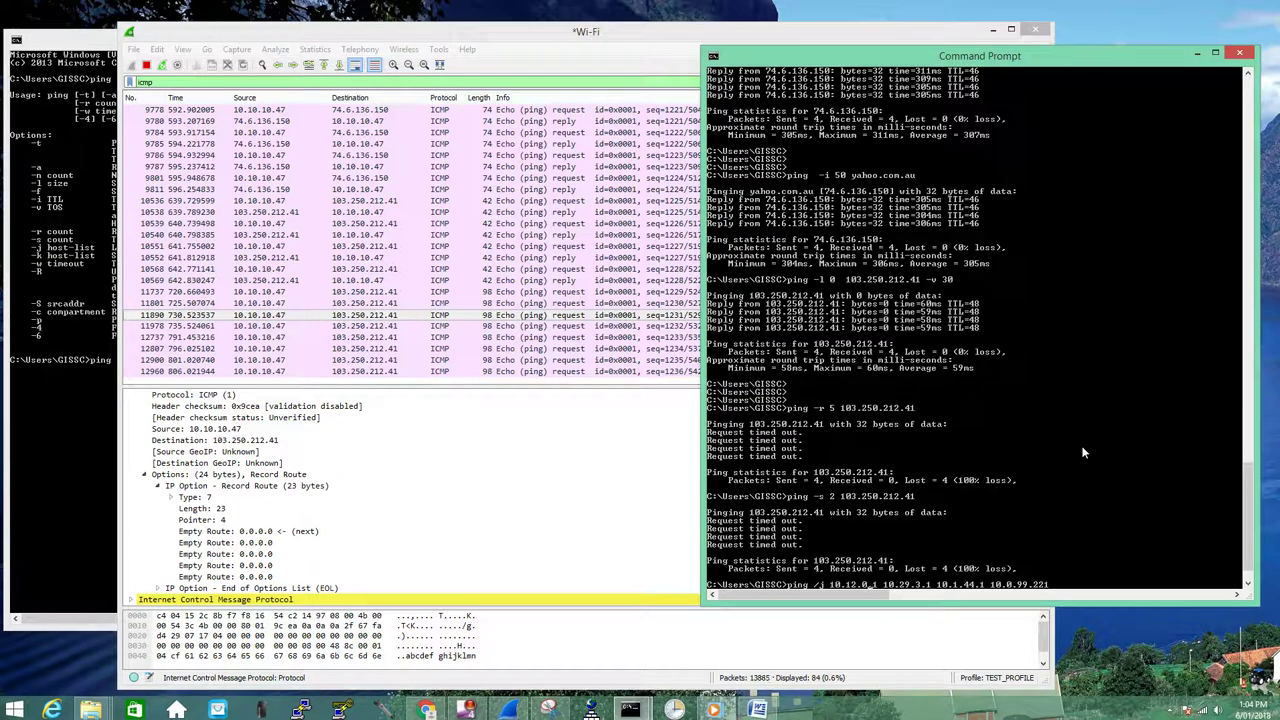
key(BackSpace)
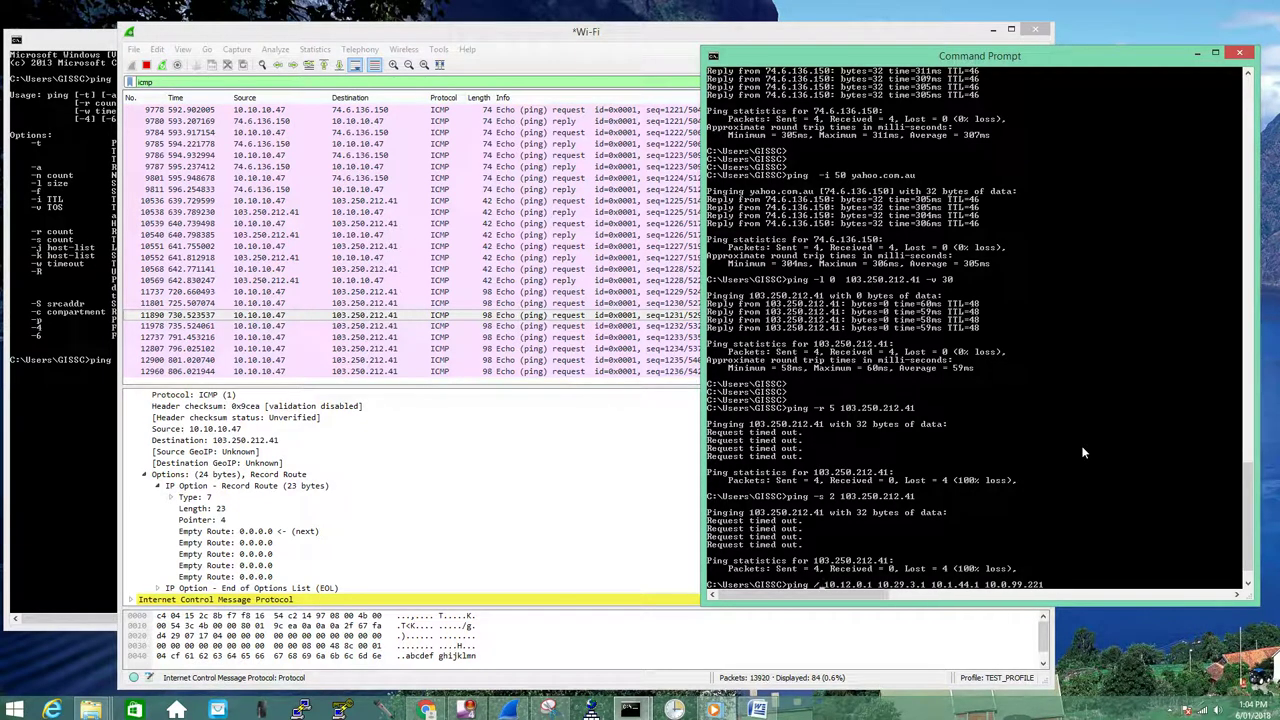
text(k)
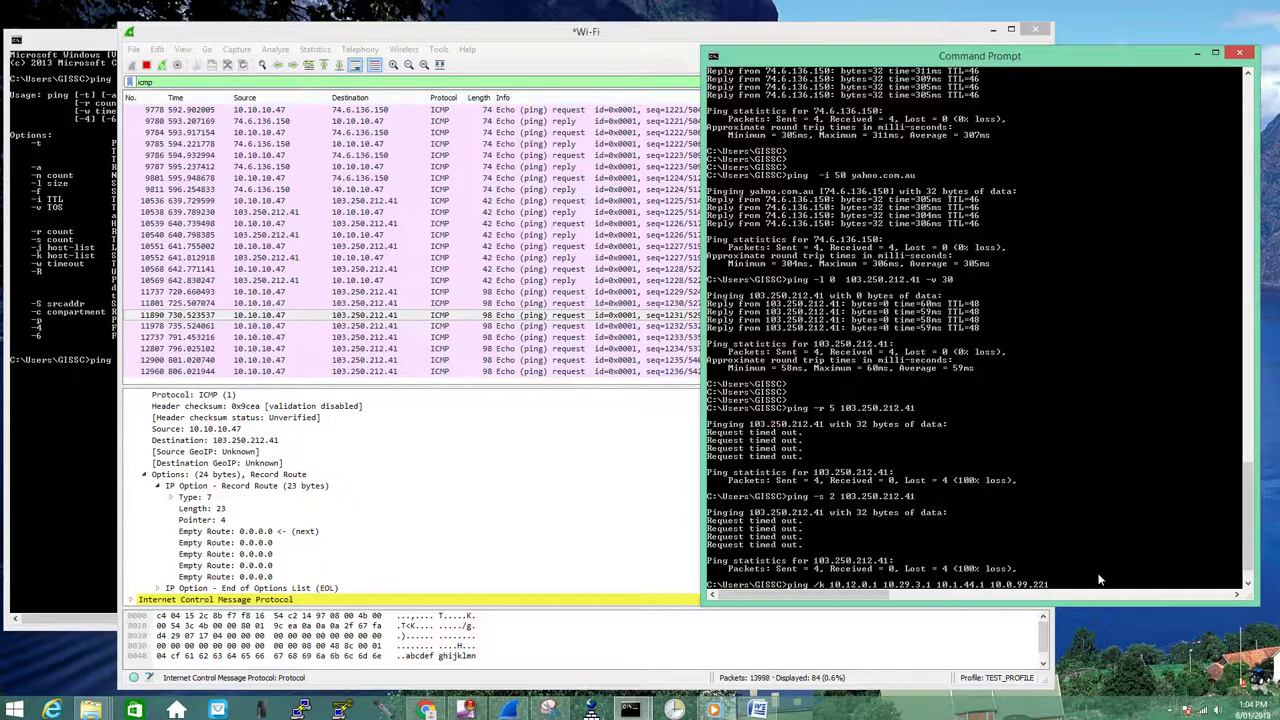
key(Return)
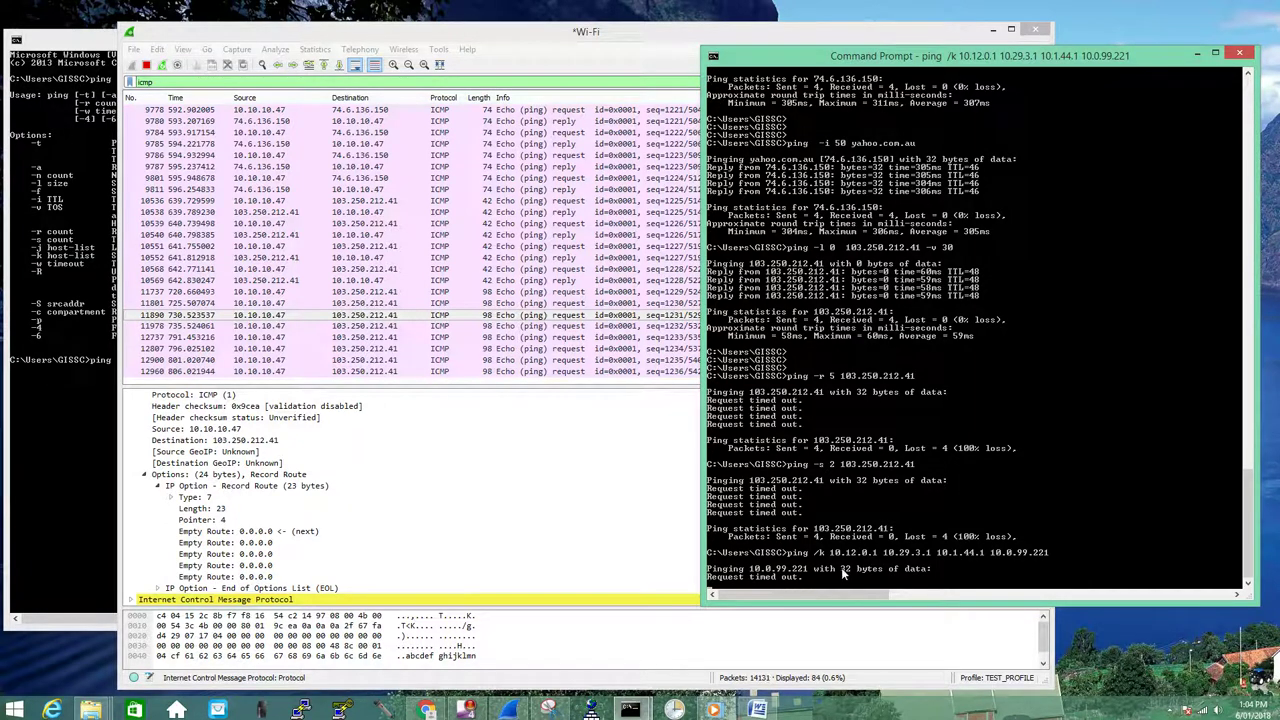
Bring the Command Prompt with the ping options list to the front to review the remaining options
click(590, 480)
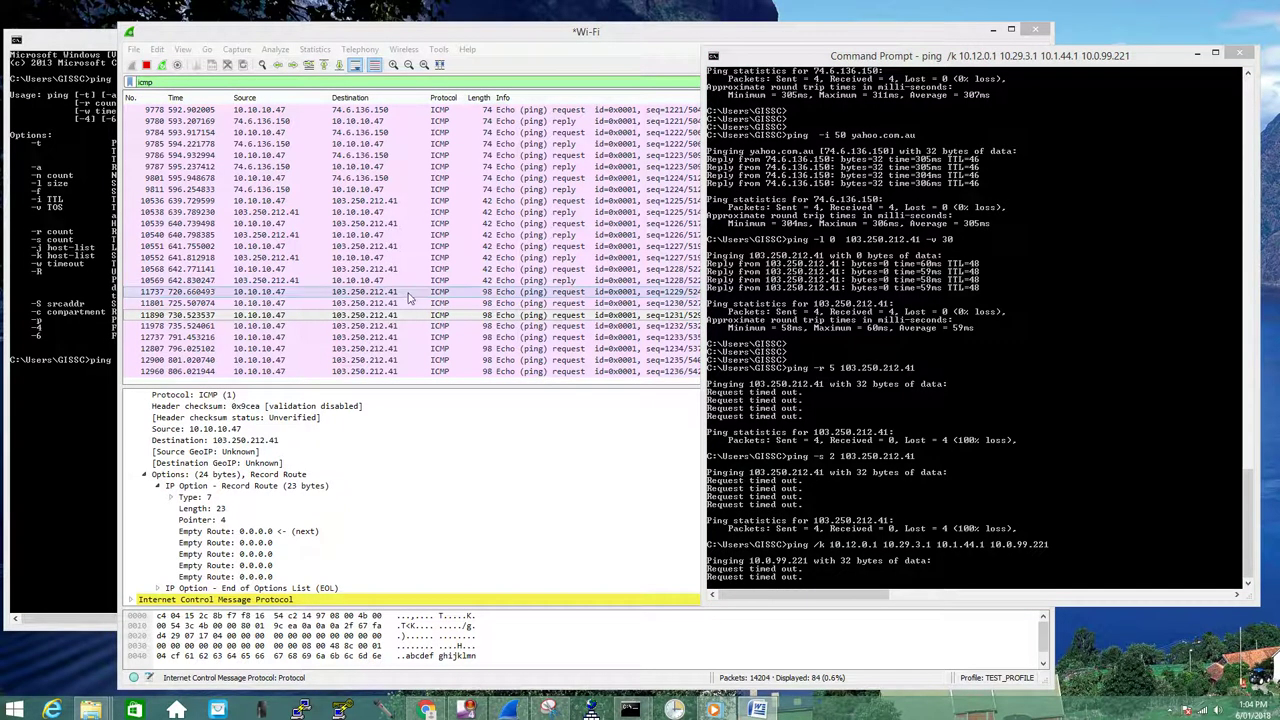
click(78, 291)
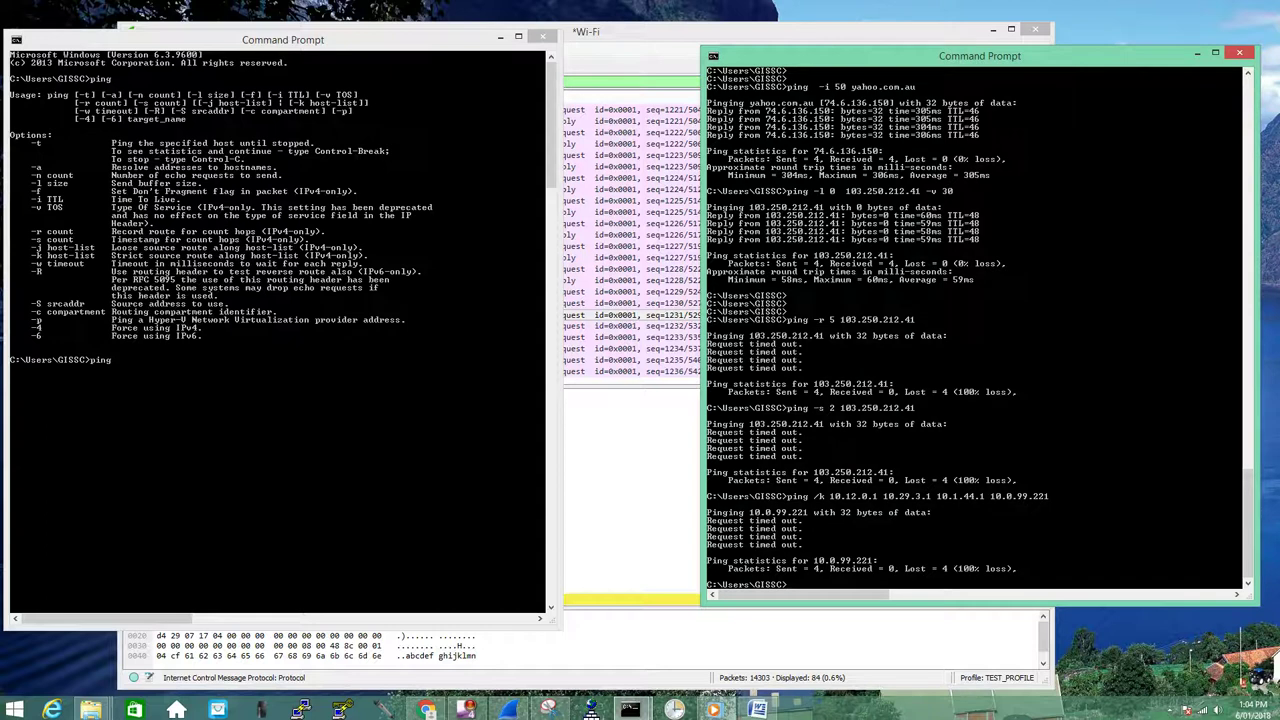
click(757, 710)
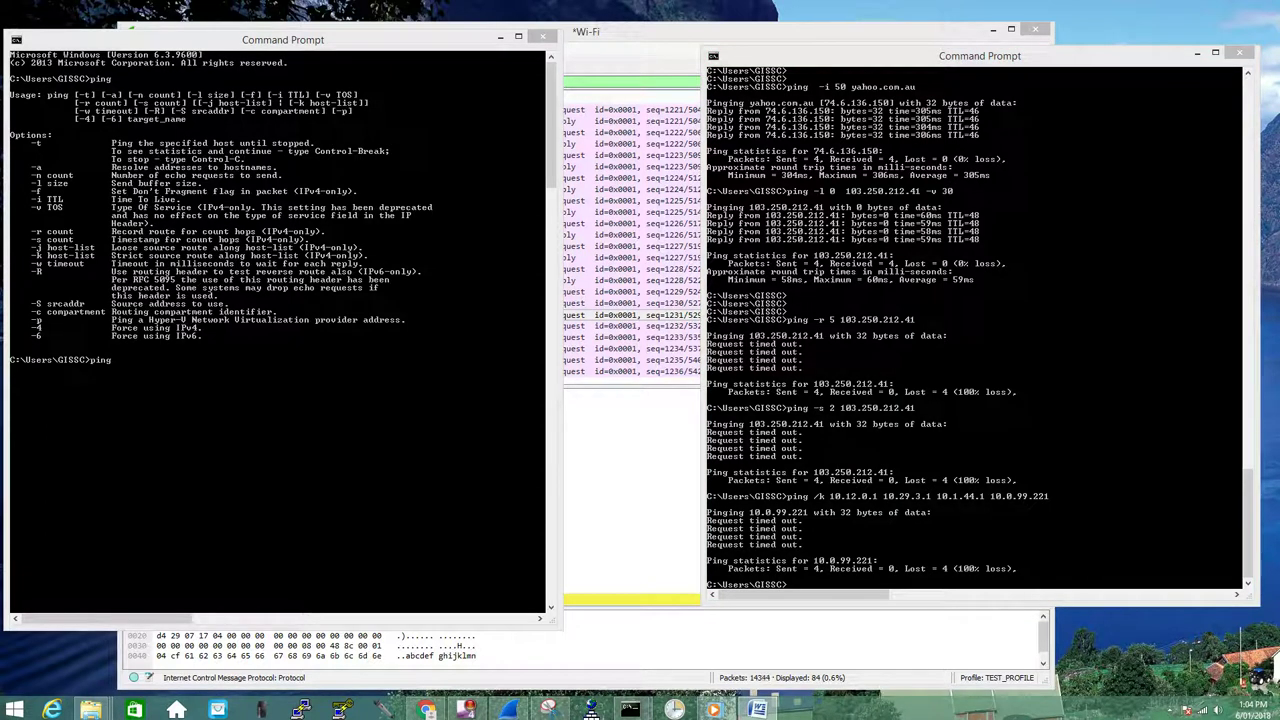
In the second Command Prompt, recall the ping -i 50 yahoo.com.au command, change its option to -w 1000 and run it
click(1052, 457)
key(Up)
key(Up)
key(Up)
key(Up)
key(Up)
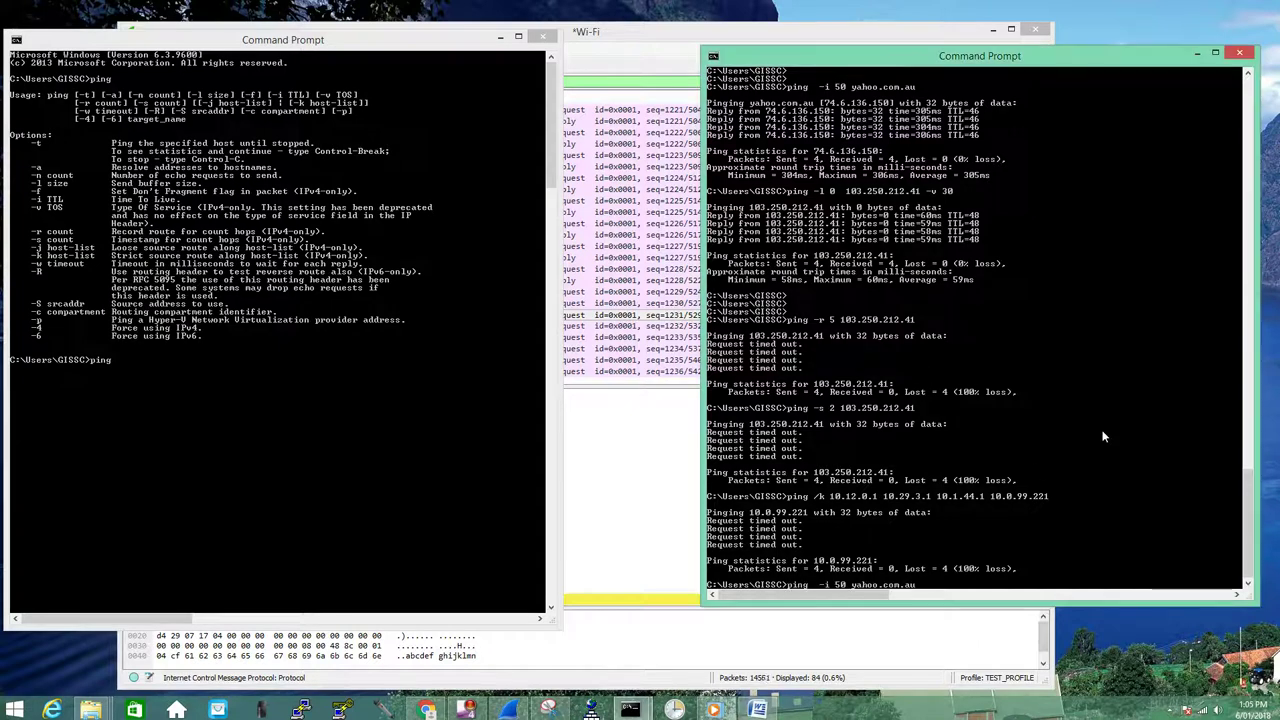
key(Up)
key(Up)
key(Delete)
key(Delete)
text(1000)
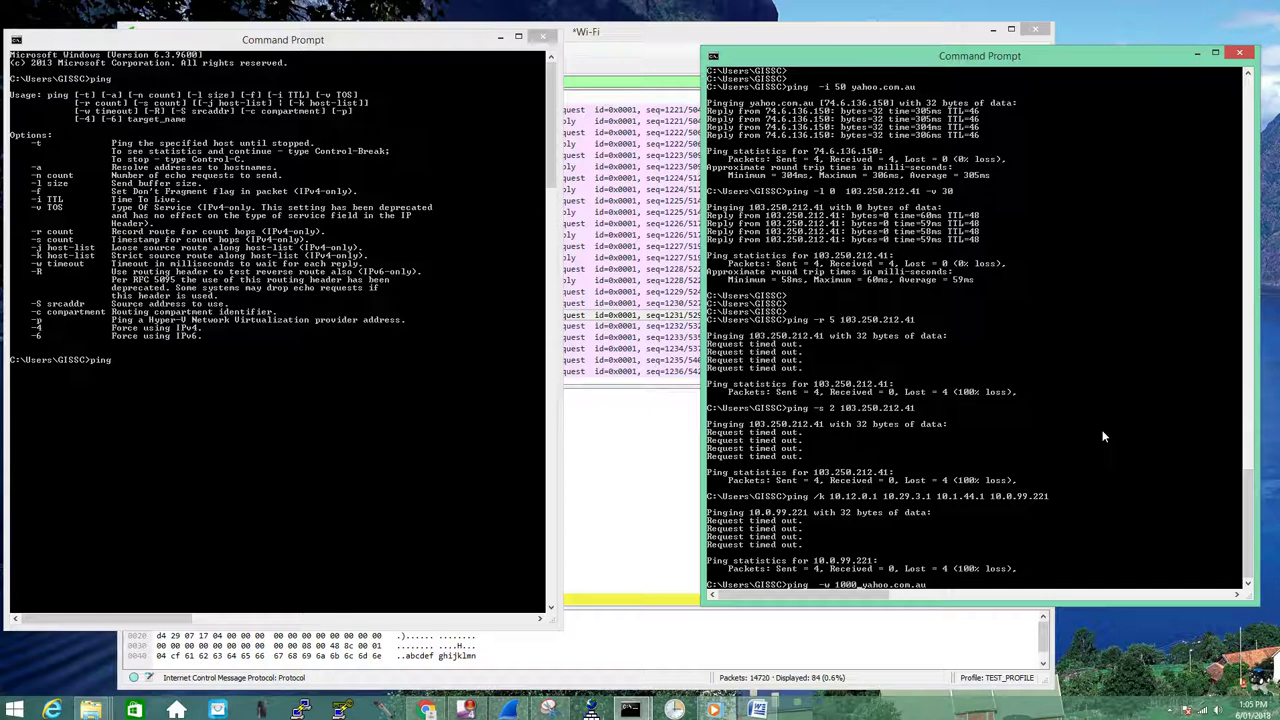
key(Return)
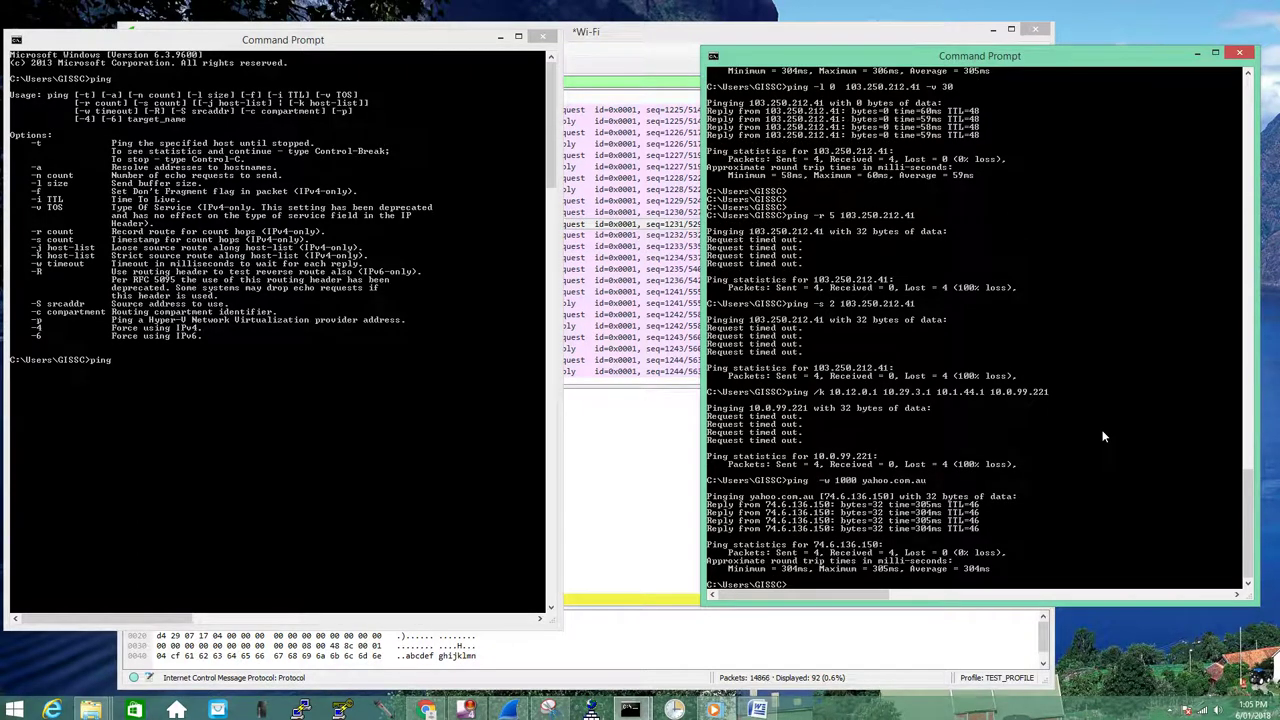
Rerun the yahoo.com.au ping with the -w timeout shortened to 10
key(Up)
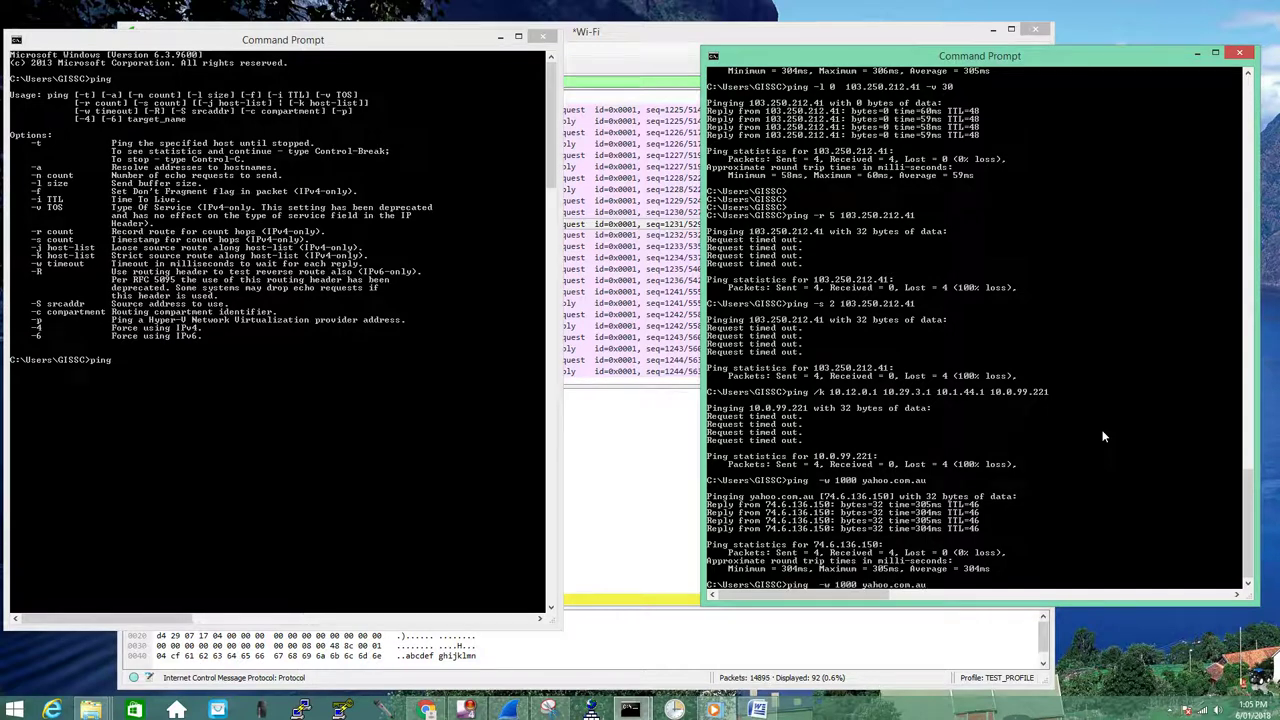
key(BackSpace)
key(BackSpace)
key(Return)
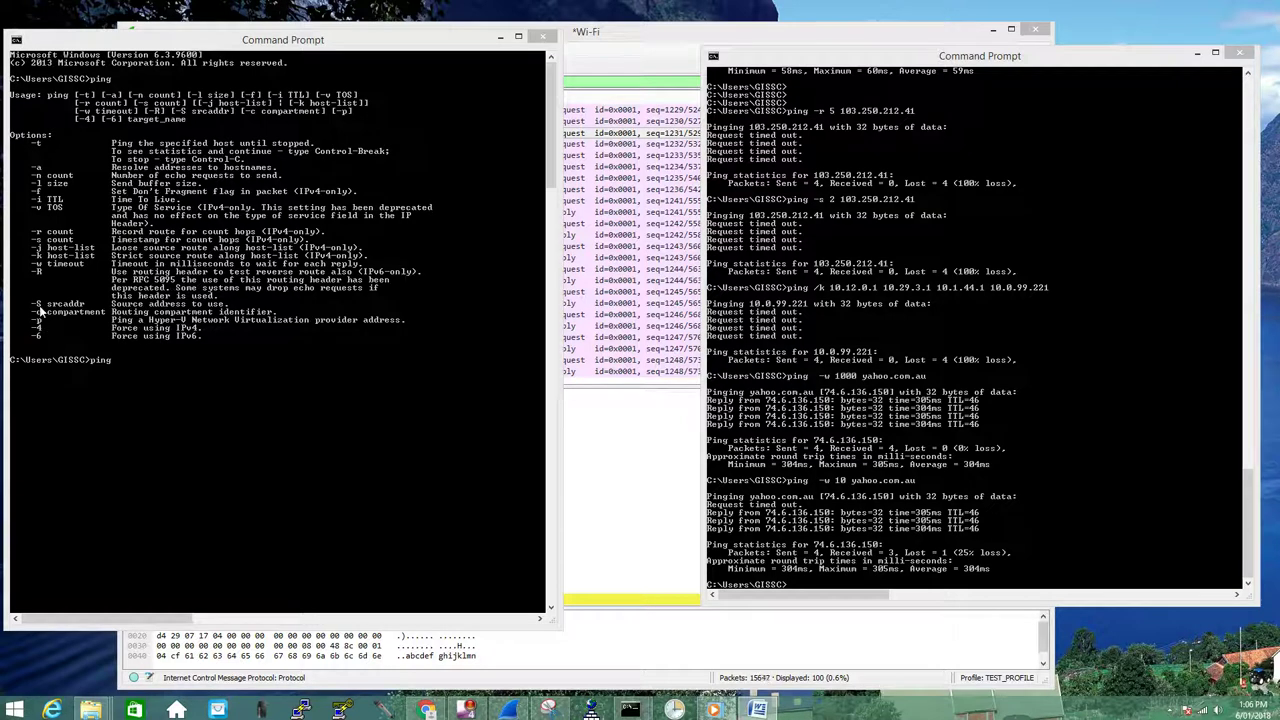
Recall the last yahoo.com.au ping in the second Command Prompt and replace its timeout option with -l 0
click(1098, 463)
key(Up)
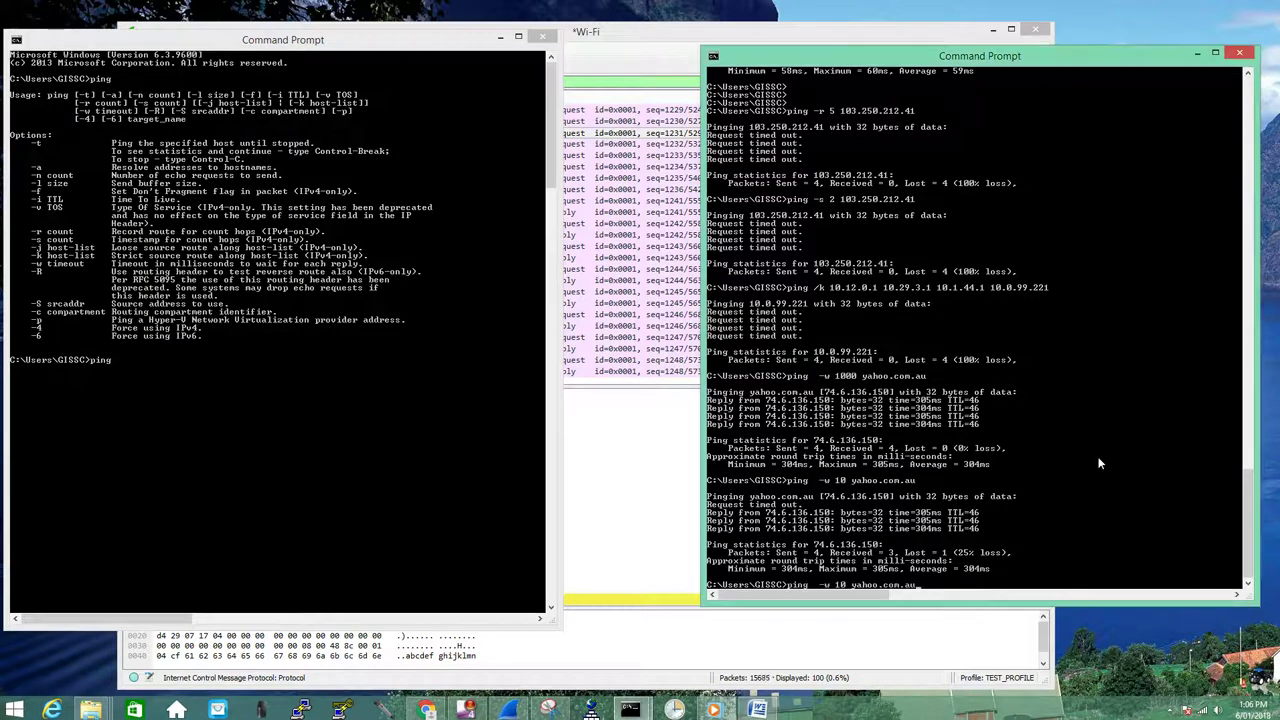
key(Left)
key(Left)
key(Left)
key(Left)
key(Left)
key(Left)
key(Left)
key(Left)
key(Left)
key(Left)
key(Left)
key(Left)
key(Left)
key(BackSpace)
key(BackSpace)
key(BackSpace)
key(BackSpace)
key(BackSpace)
key(BackSpace)
text(-l 0)
Append the source address option -S 10.10.10.47 to the ping command and run it
key(End)
text(S)
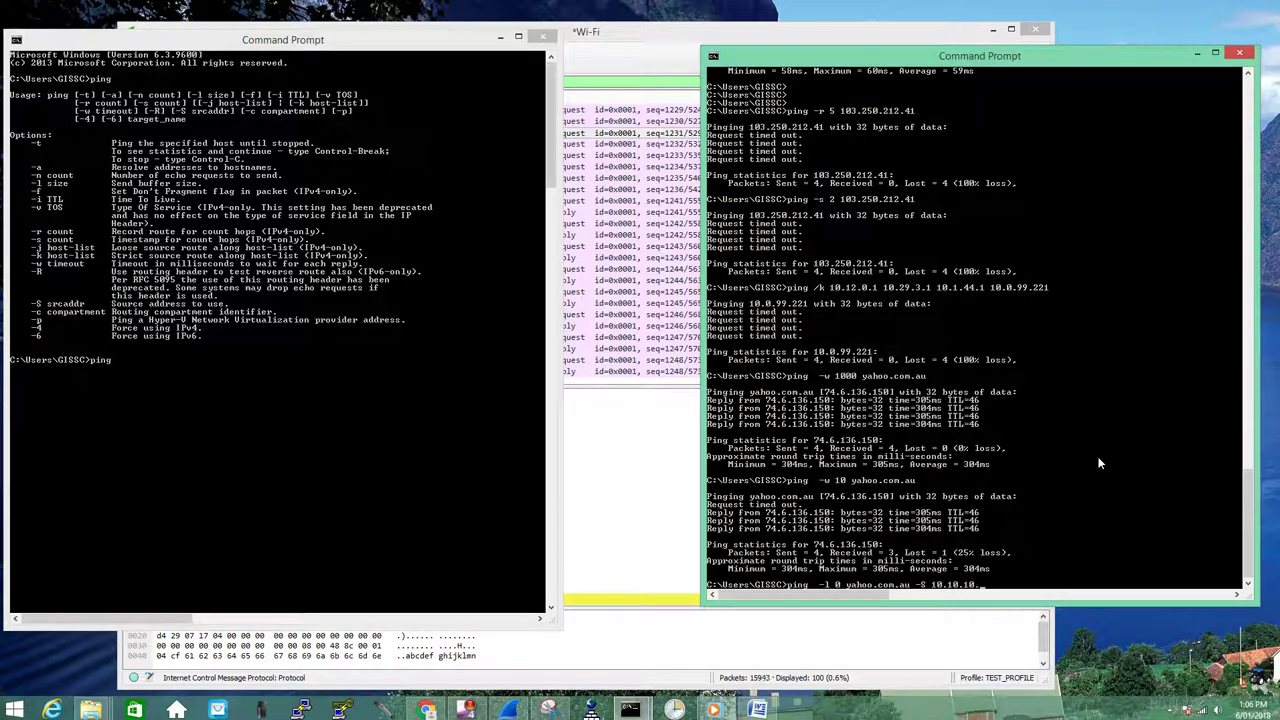
text( 10.10.10.47)
key(Return)
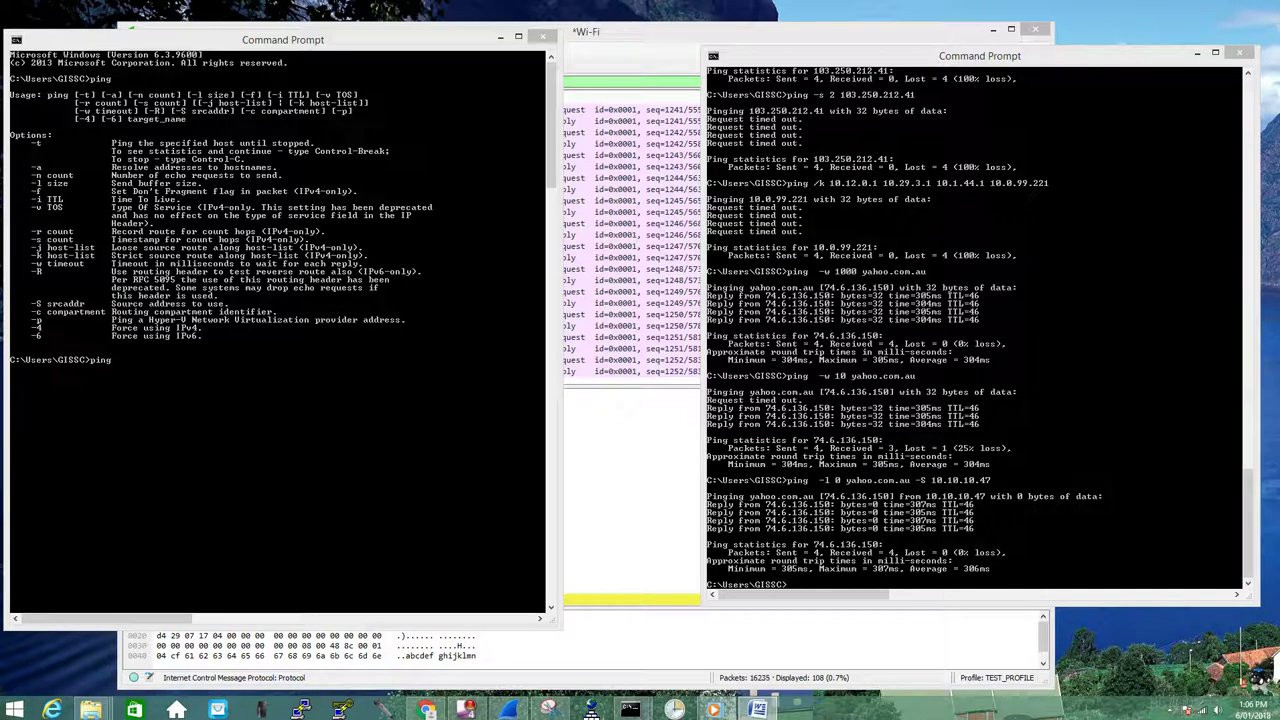
Minimize both Command Prompt windows and show the first captured ICMP packets in Wireshark
drag(503, 38, 503, 78)
click(503, 78)
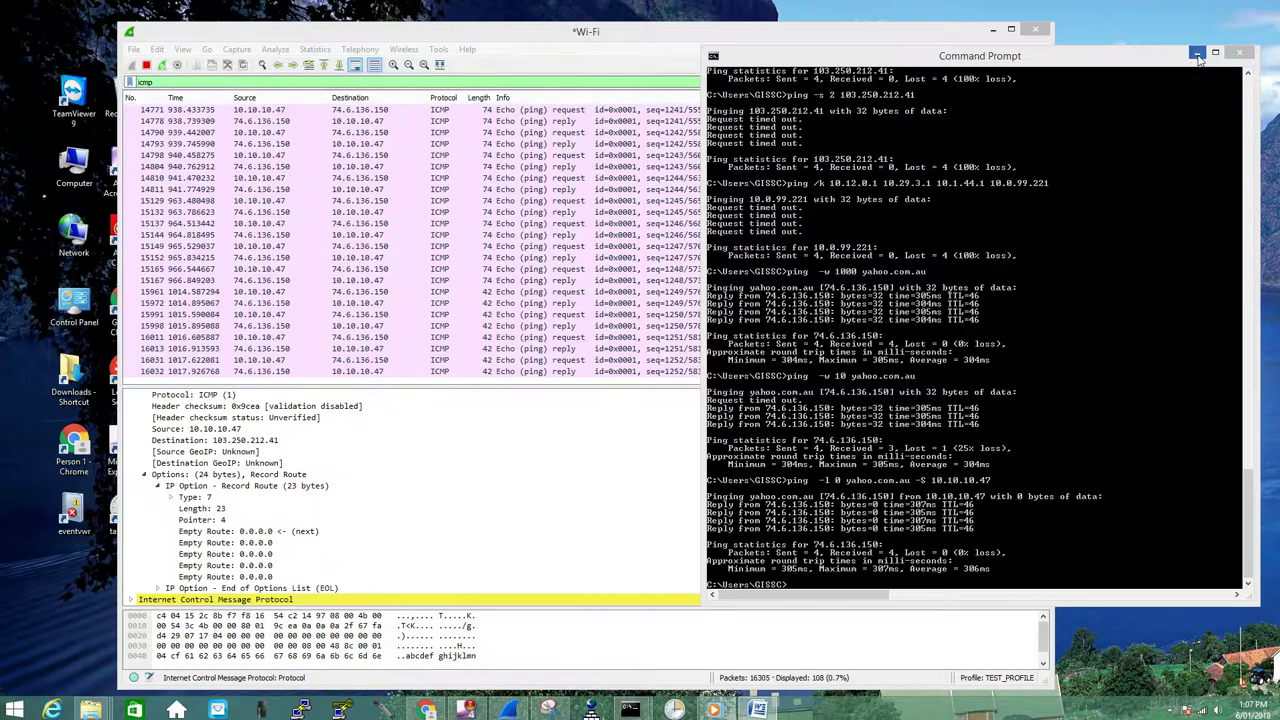
click(1199, 52)
drag(1043, 358, 1043, 112)
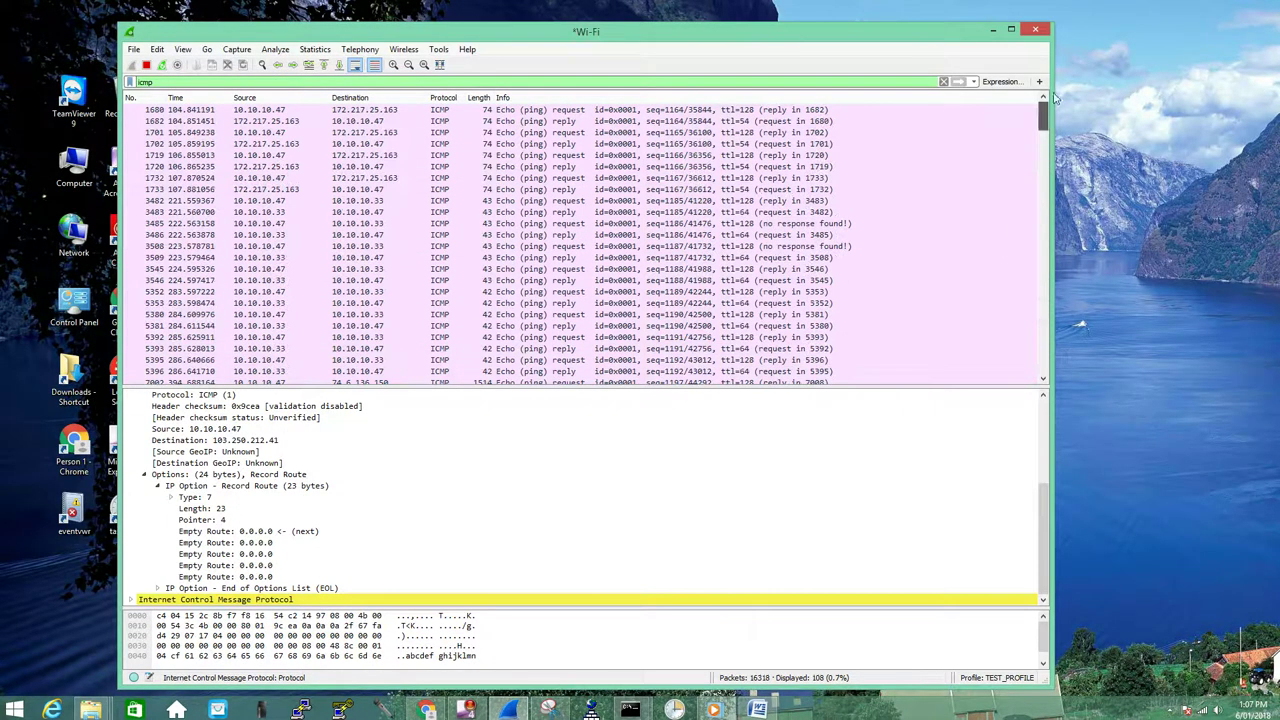
Re-enter icmp in lowercase as the Wireshark display filter and apply it
double_click(207, 84)
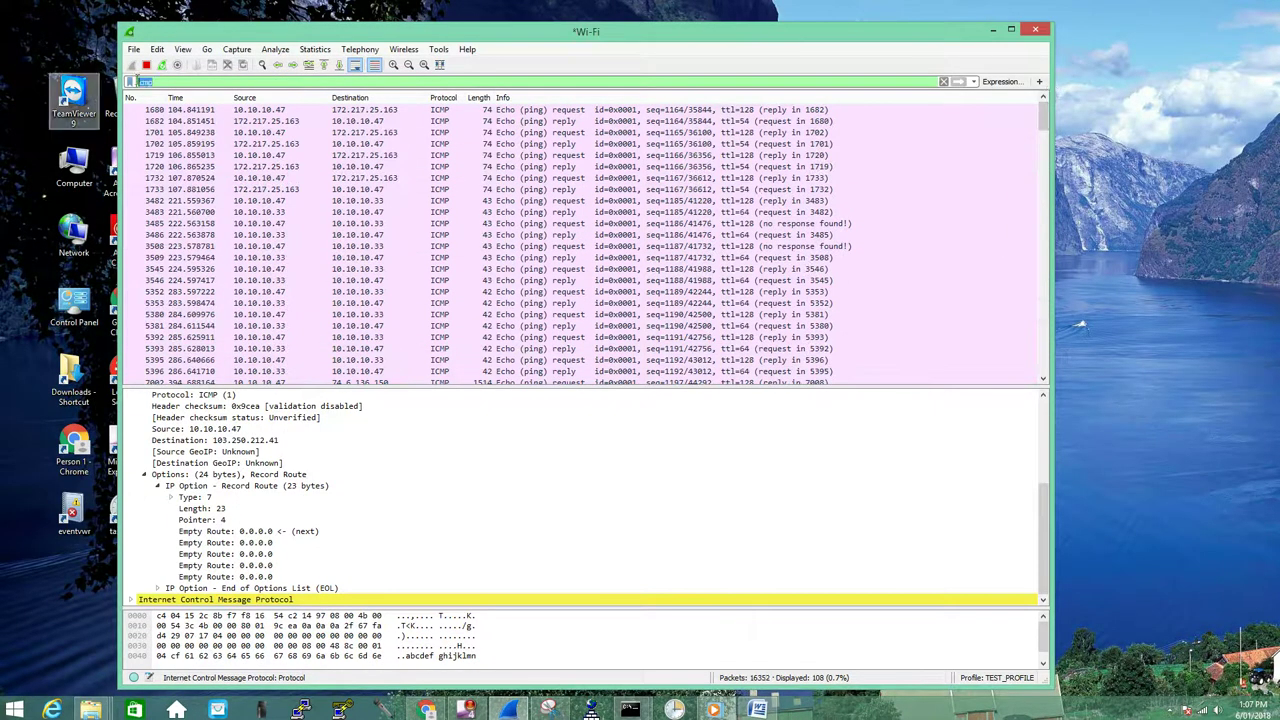
text(ICMP)
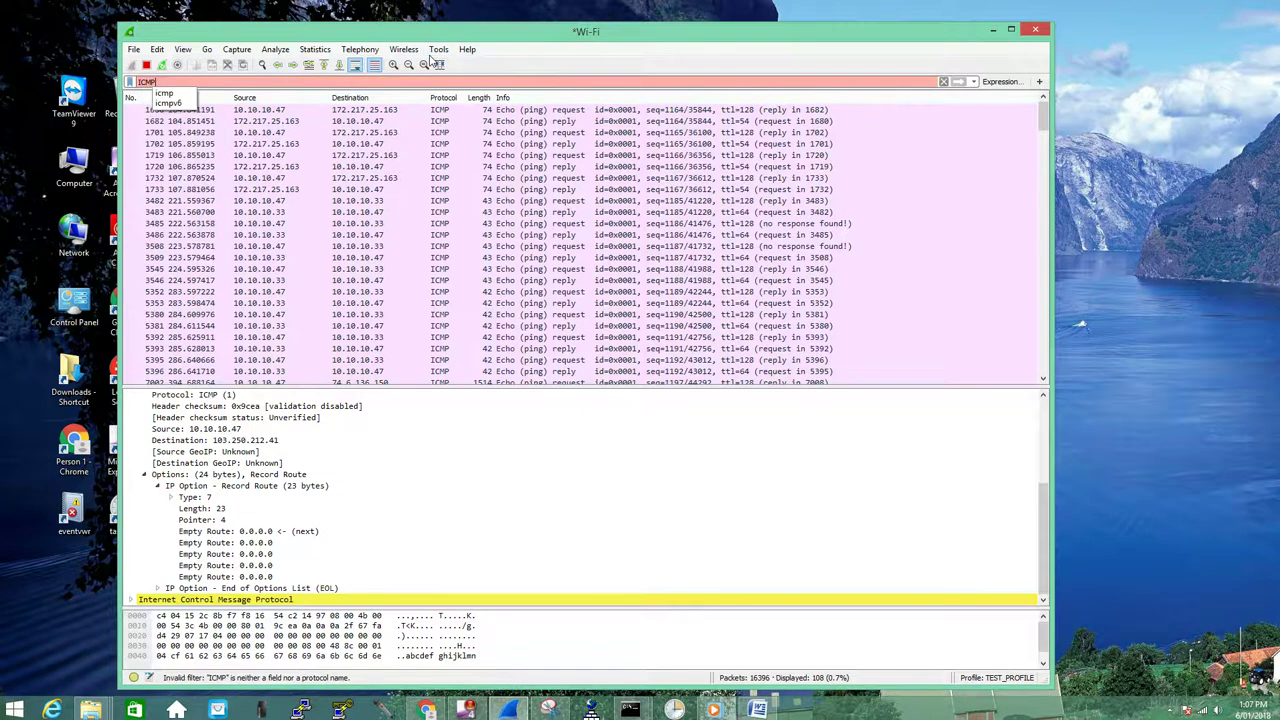
key(BackSpace)
key(BackSpace)
key(BackSpace)
key(BackSpace)
text(icmp)
key(Return)
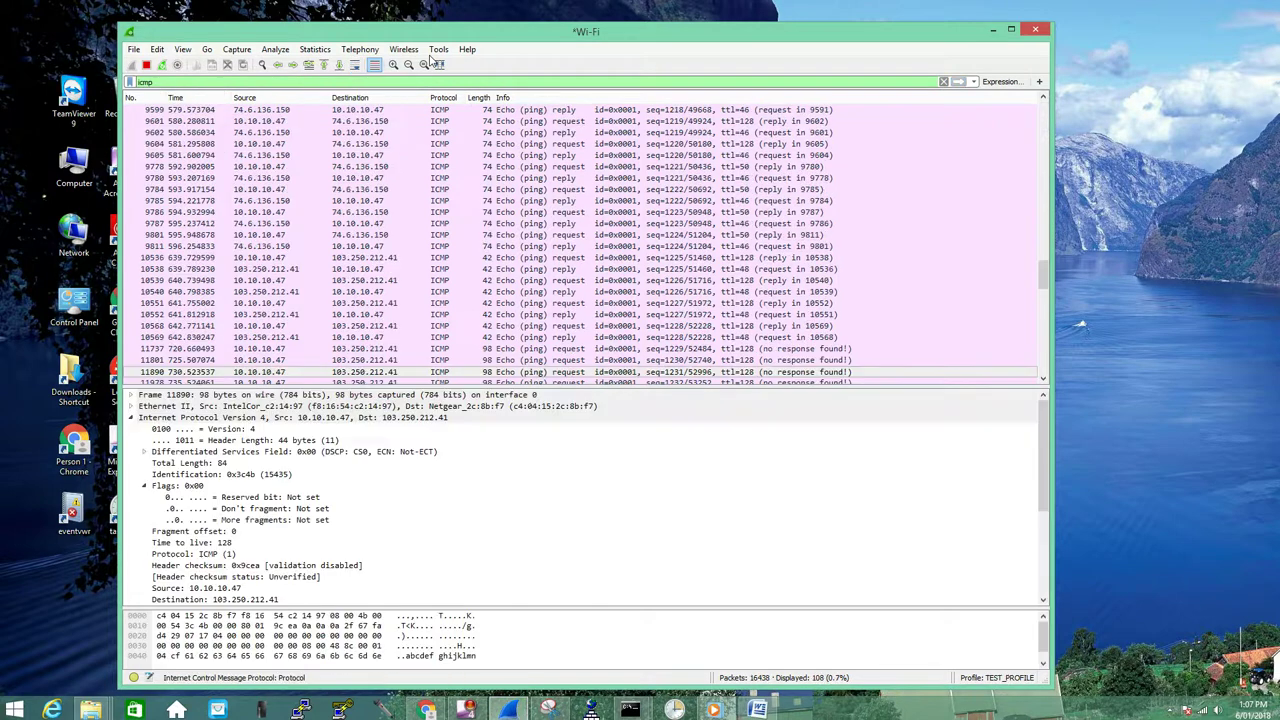
Collapse the IPv4 header and examine the ICMP type and code fields of echo reply 9780 and echo request 10539
click(131, 418)
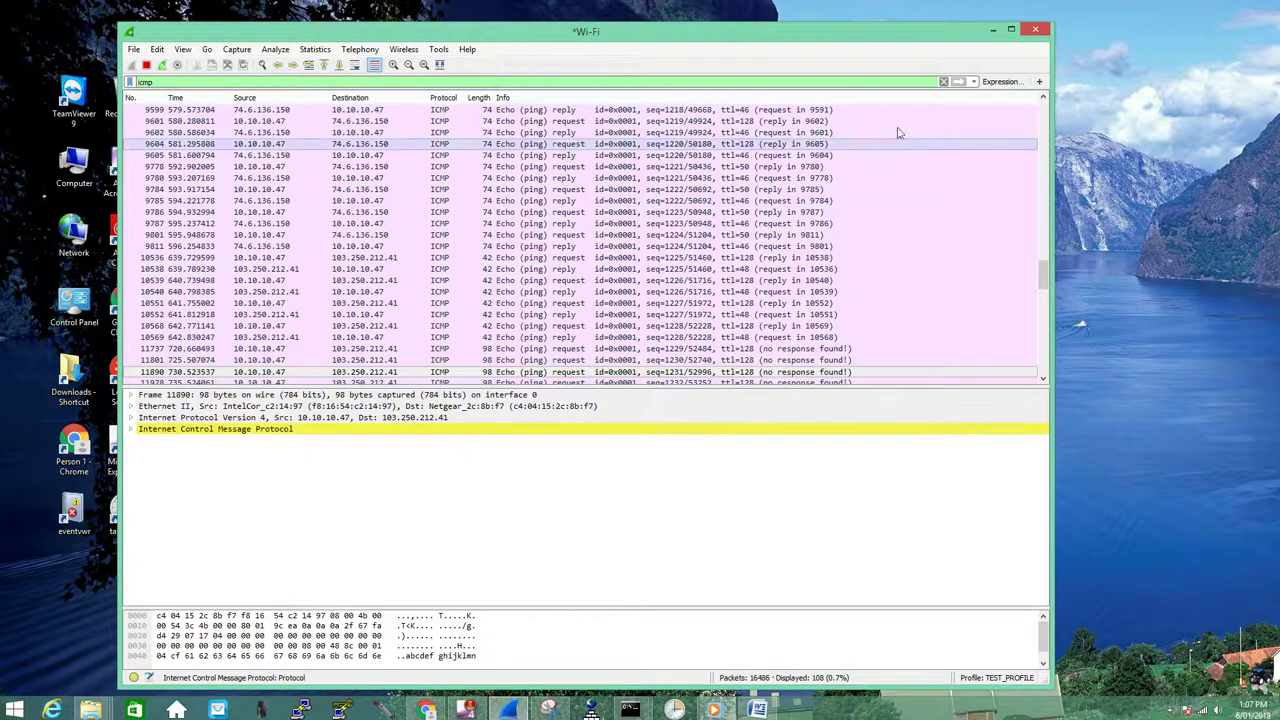
click(540, 178)
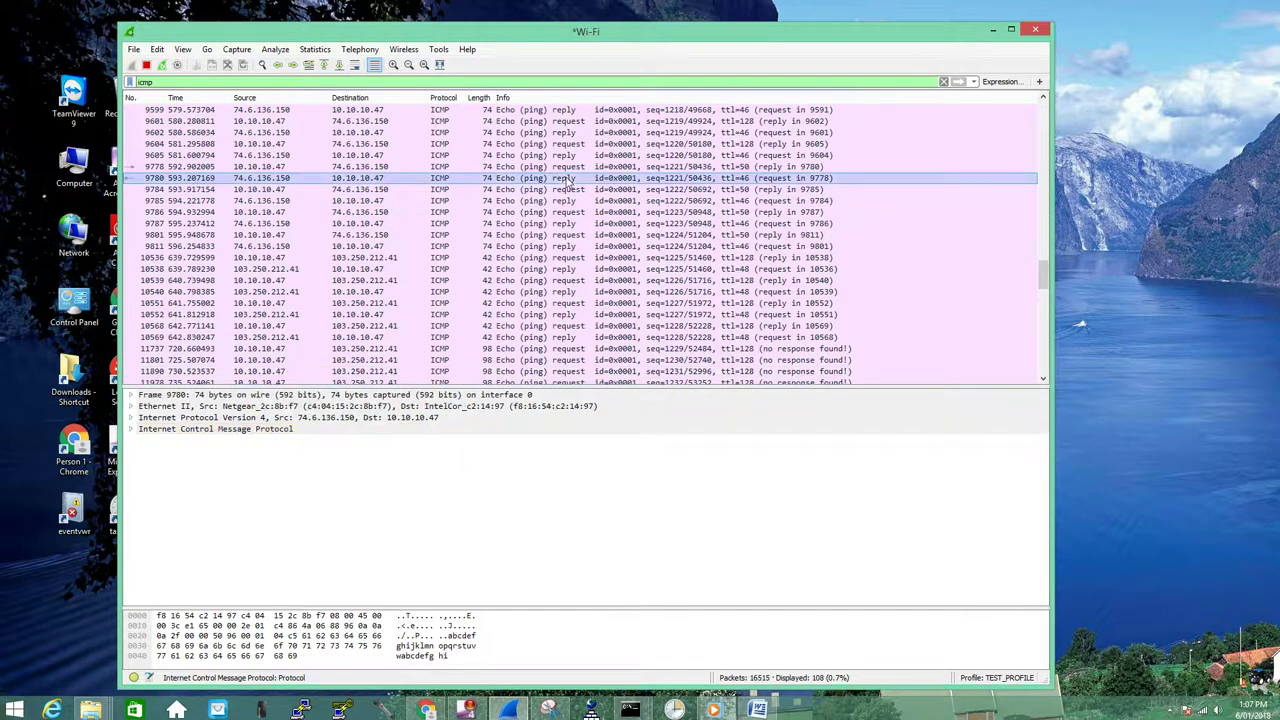
double_click(155, 432)
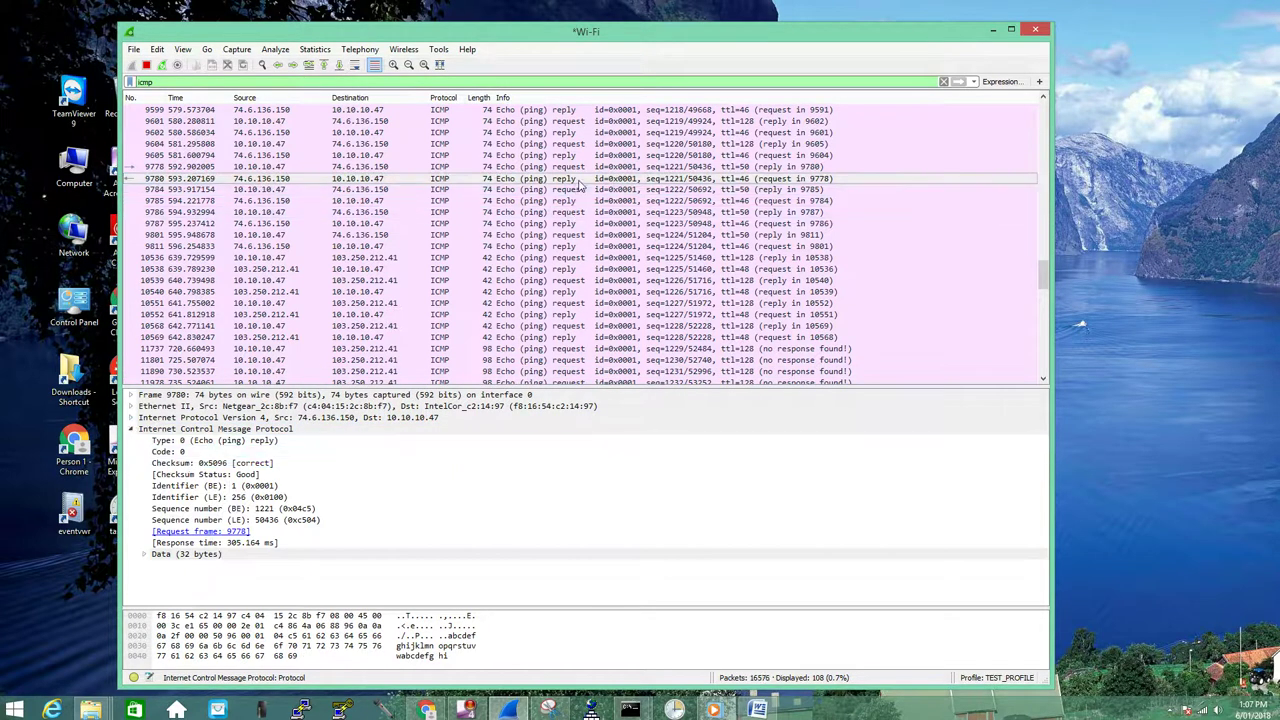
click(522, 283)
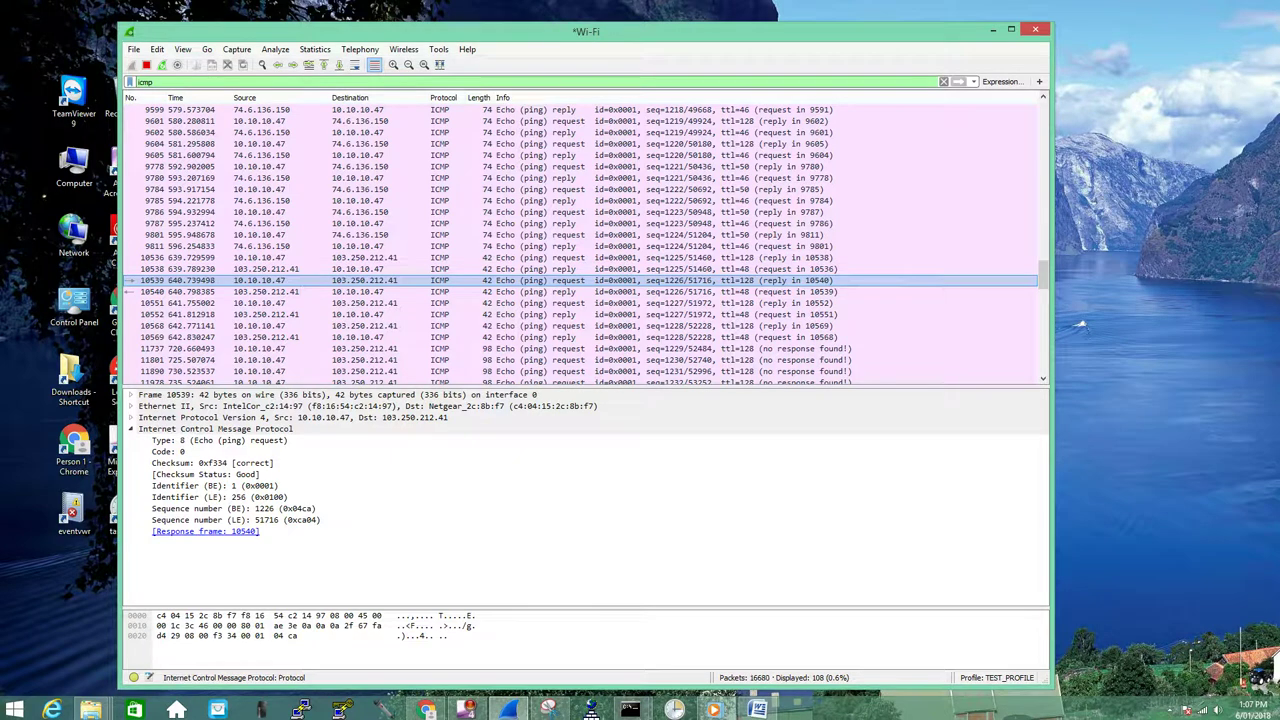
Switch to the IANA ICMP Parameters page in Chrome and highlight Type 0 Echo Reply and Type 3 Destination Unreachable
click(1080, 324)
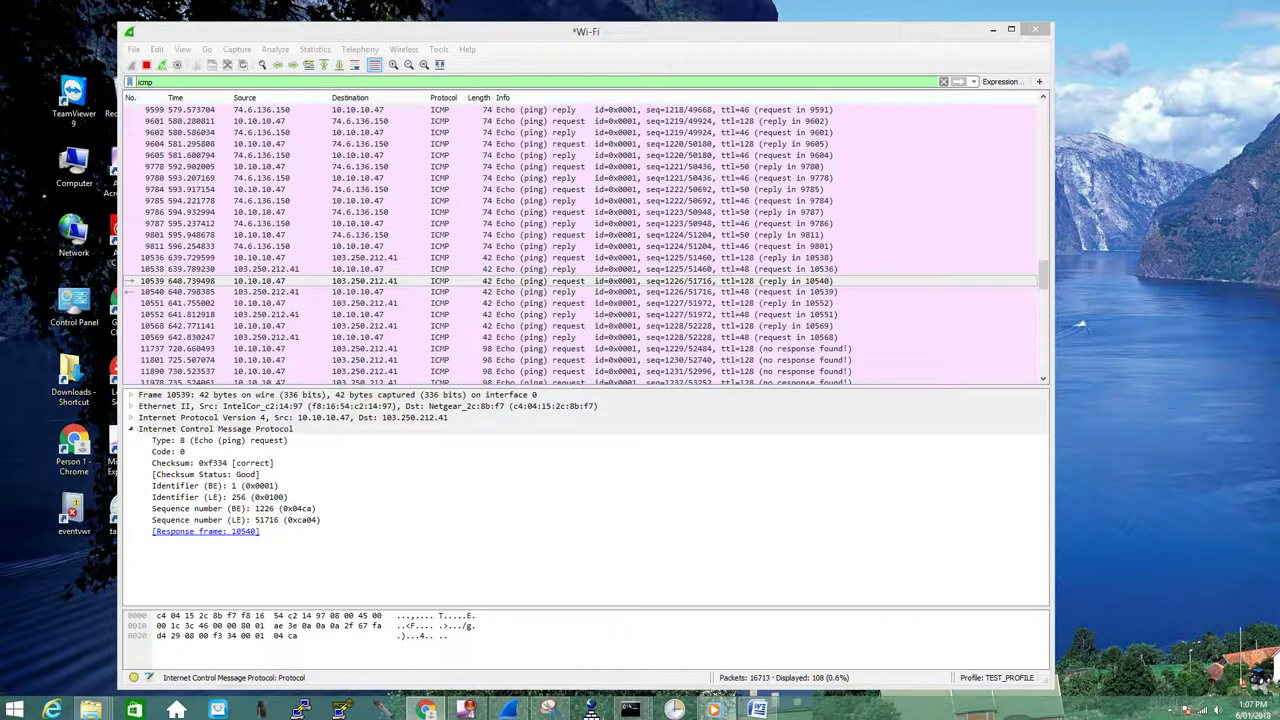
drag(1279, 170, 1048, 54)
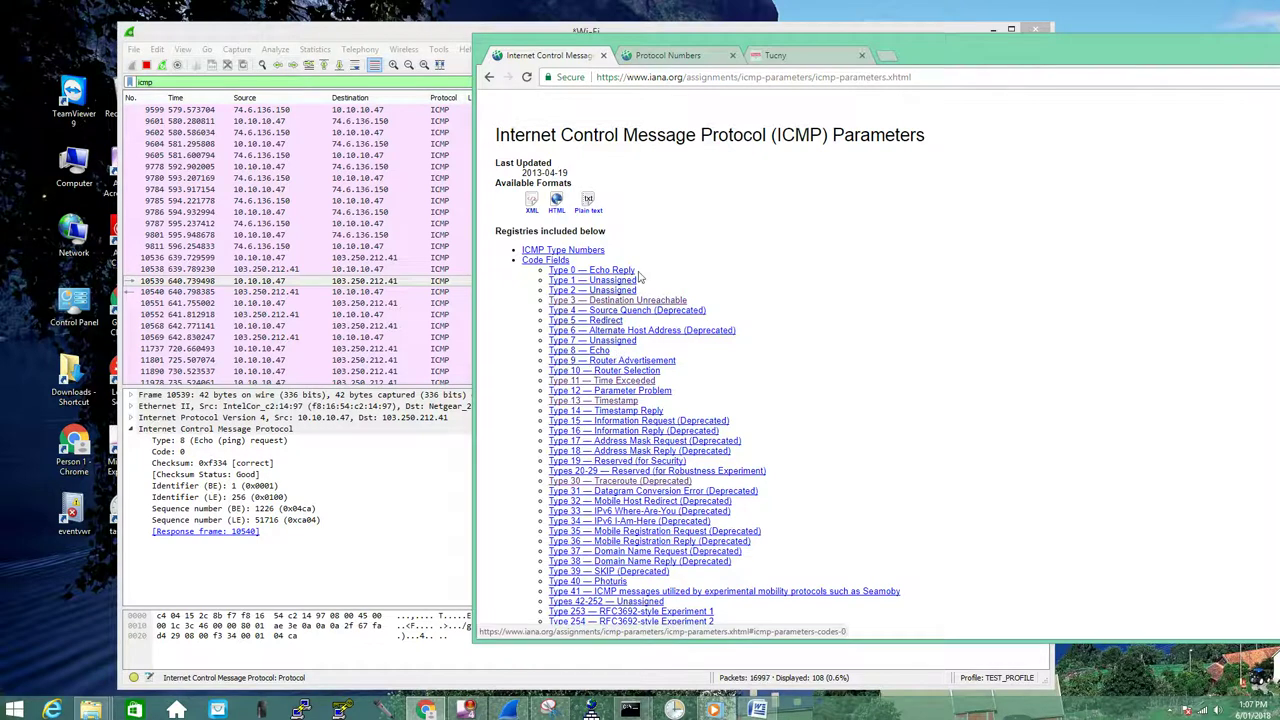
drag(645, 271, 540, 276)
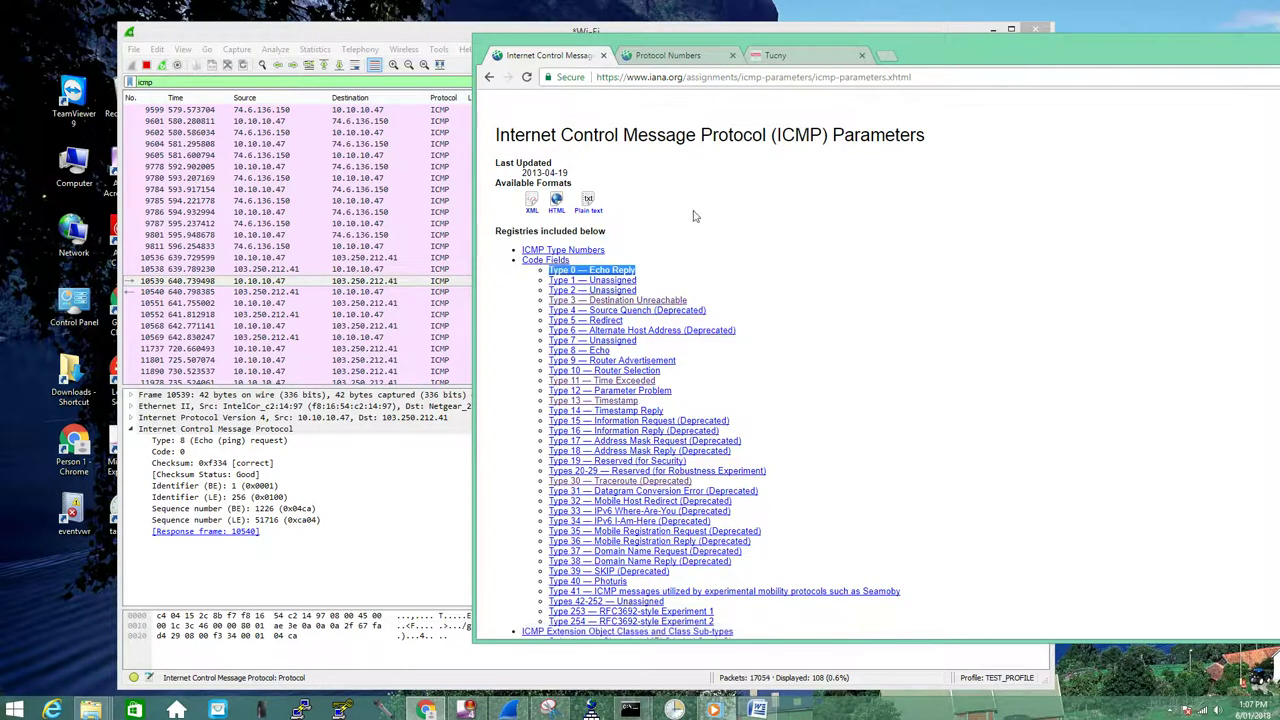
drag(697, 304, 509, 305)
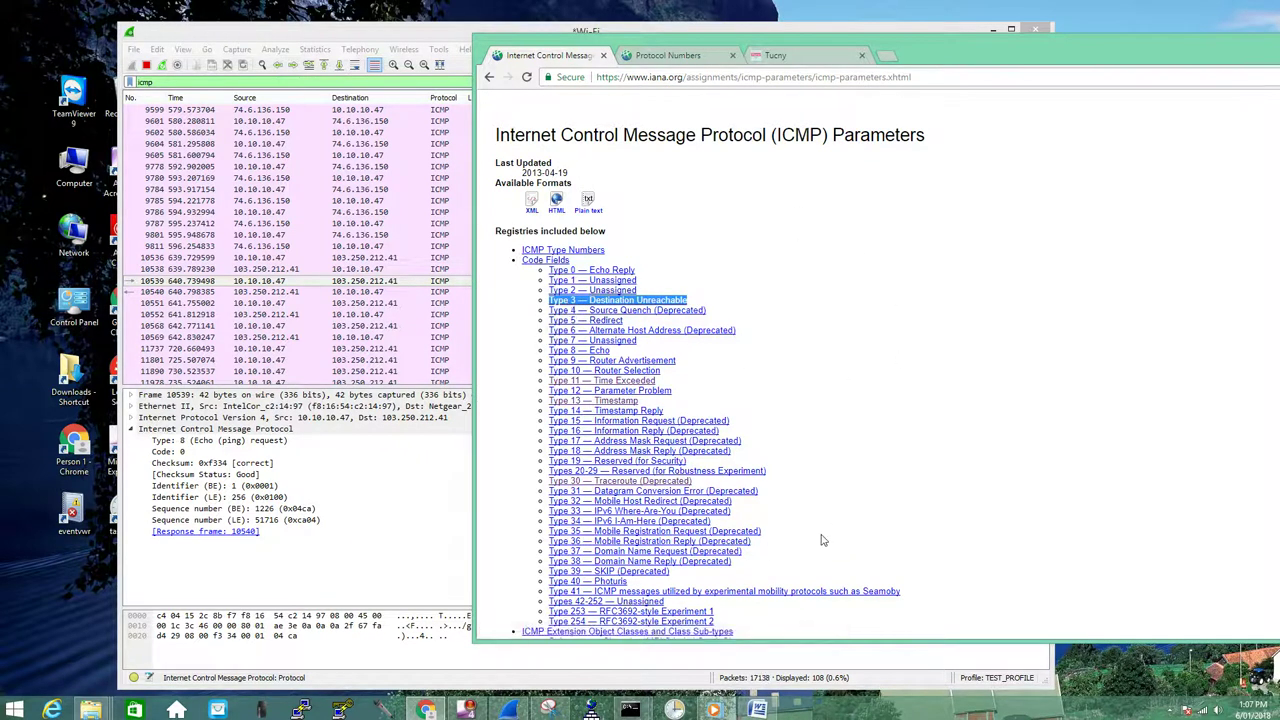
Move the browser aside and compare the Type field of request 10539 with the Type 8 Echo entry on the IANA page
click(1278, 42)
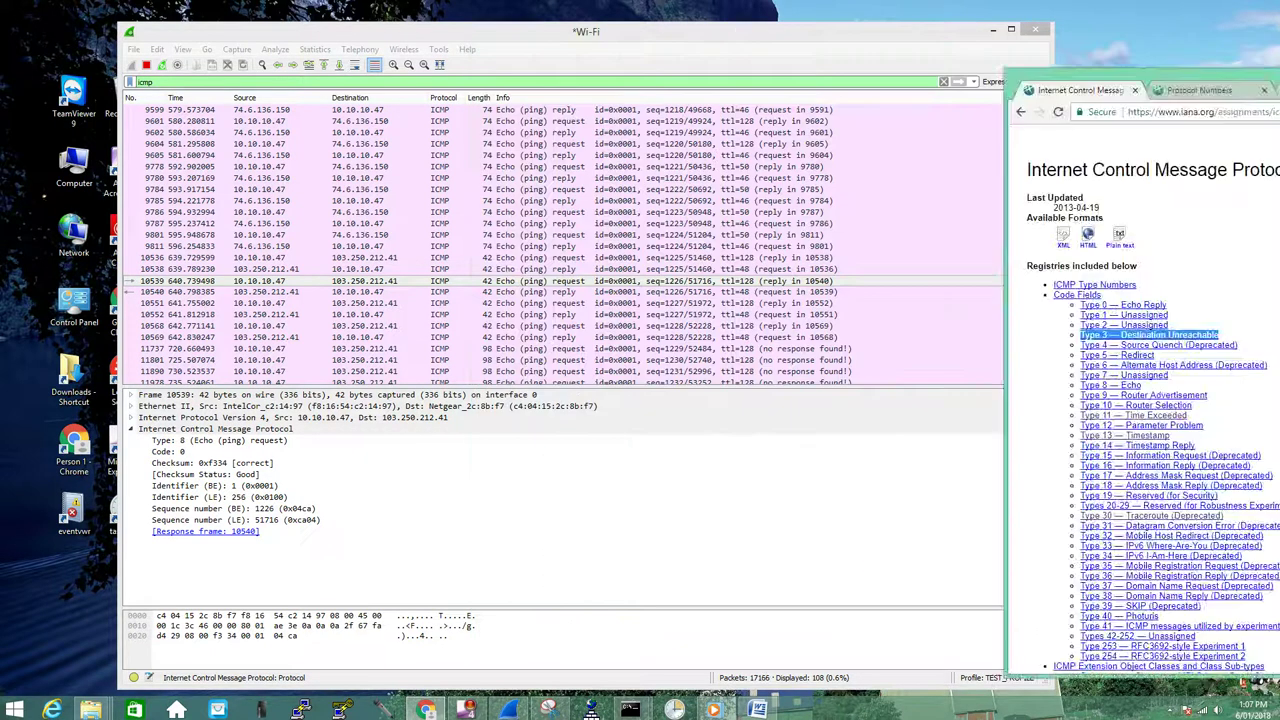
click(192, 441)
key(alt+Tab)
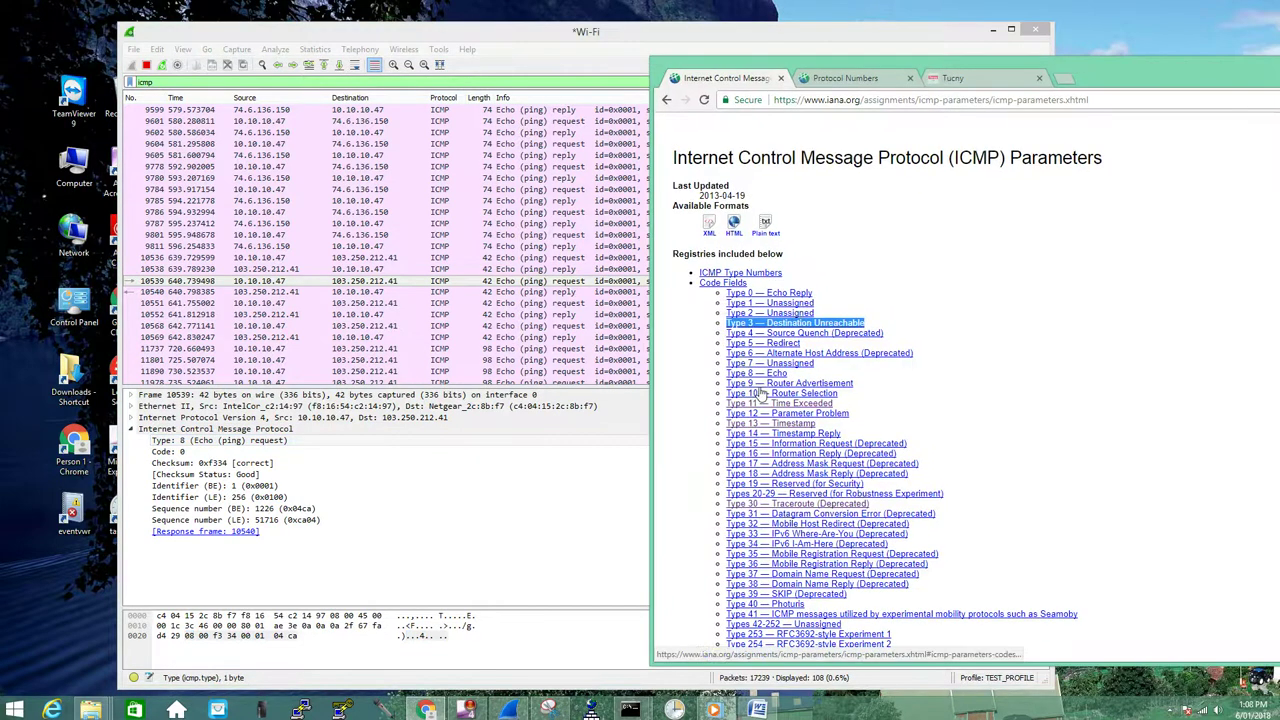
Apply the ICMP Type 8 field of request 10539 as the Wireshark display filter and review the filtered packets
click(185, 448)
right_click(185, 448)
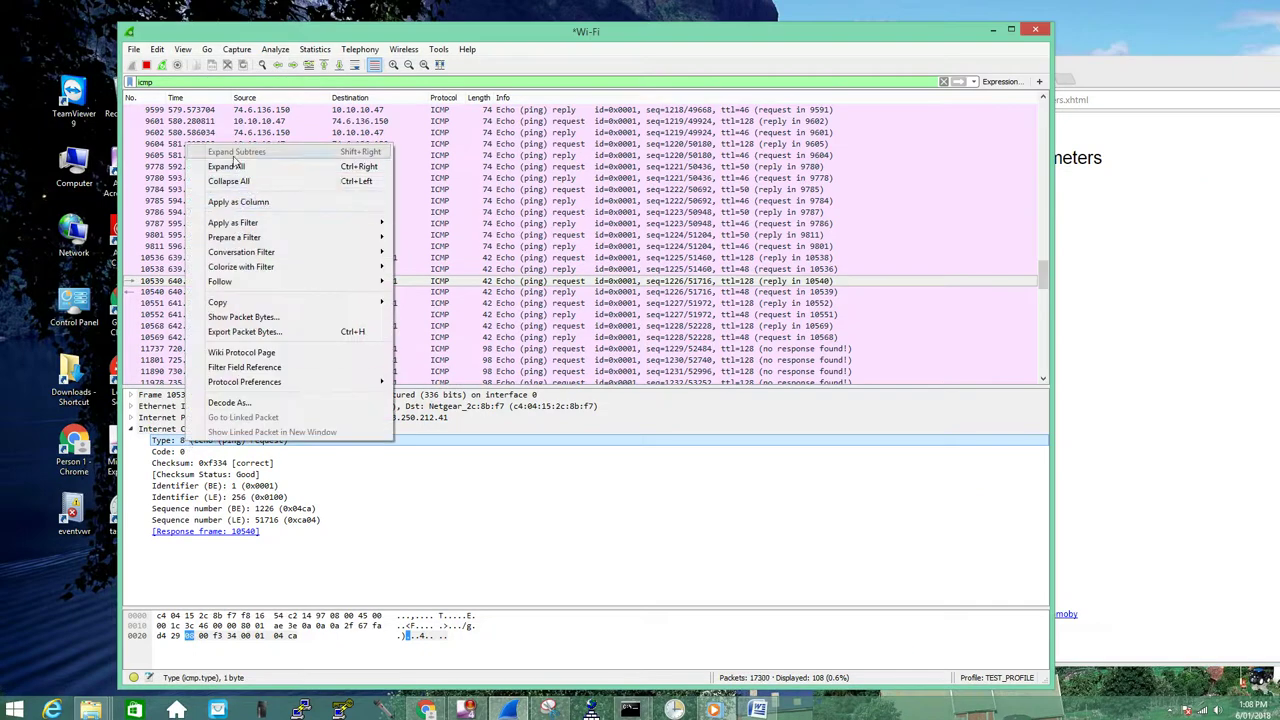
mouse_move(236, 229)
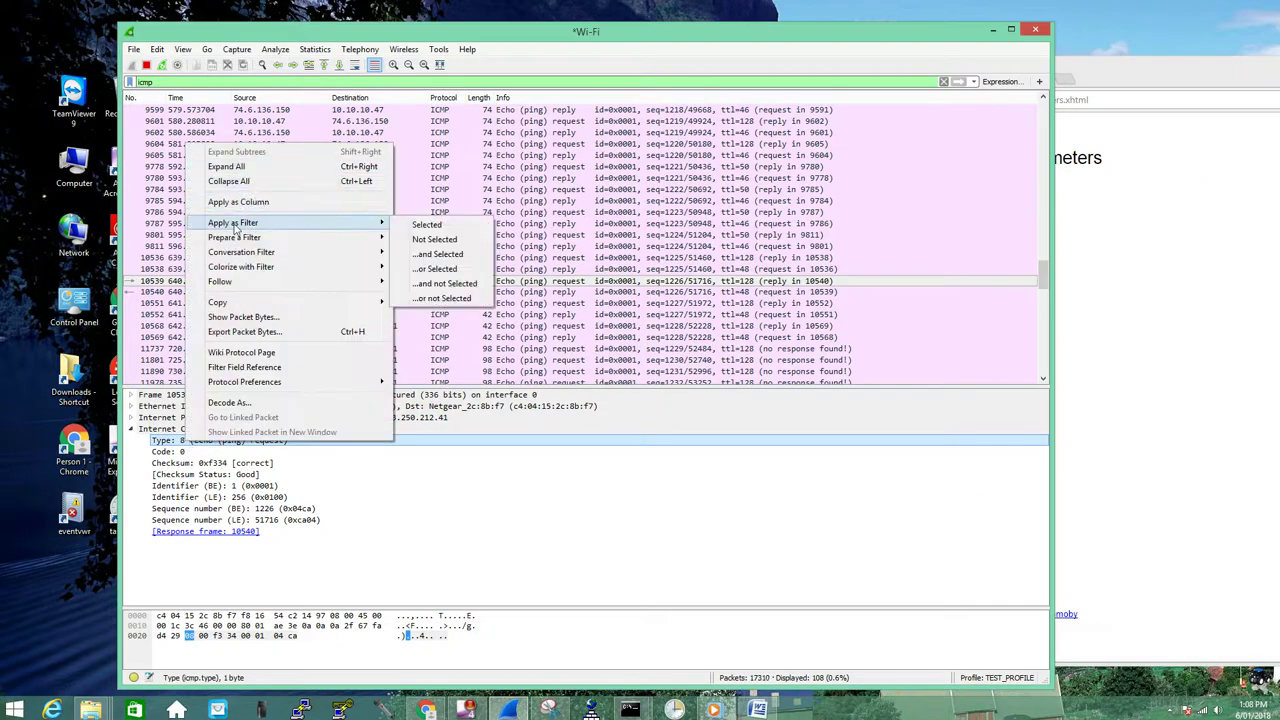
click(434, 225)
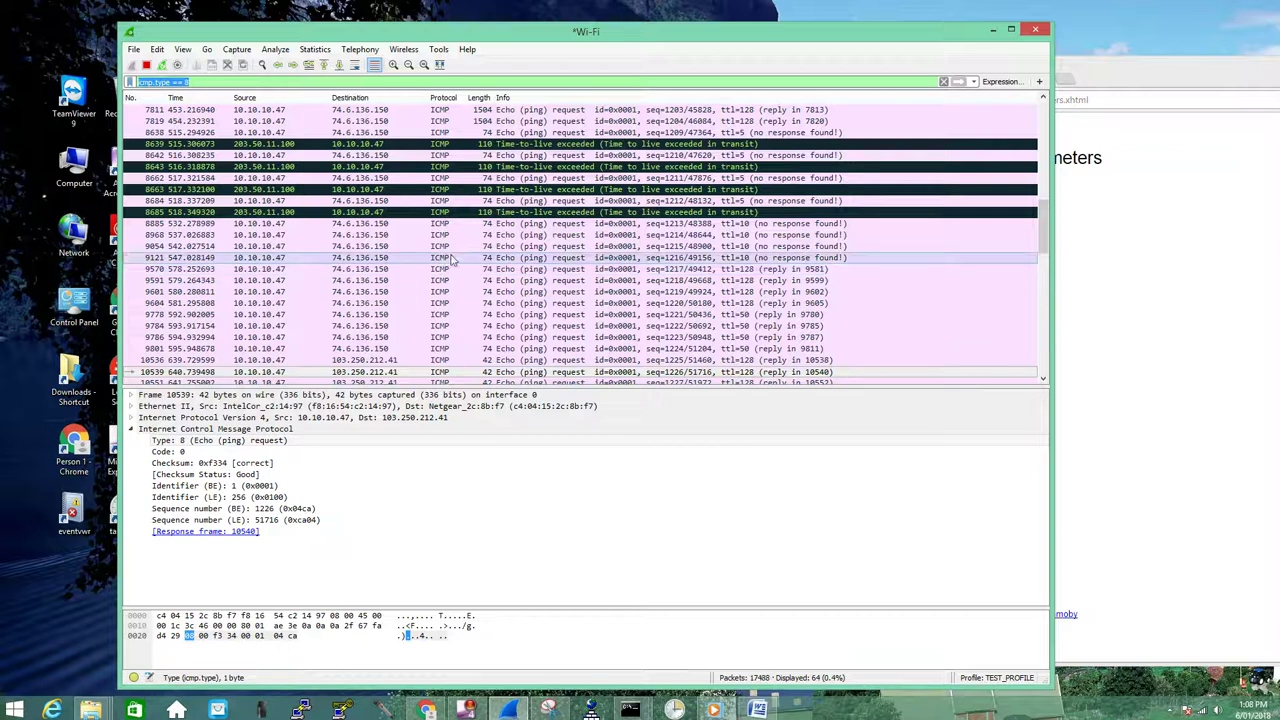
scroll(1045, 323, down, 4)
drag(1045, 323, 1047, 133)
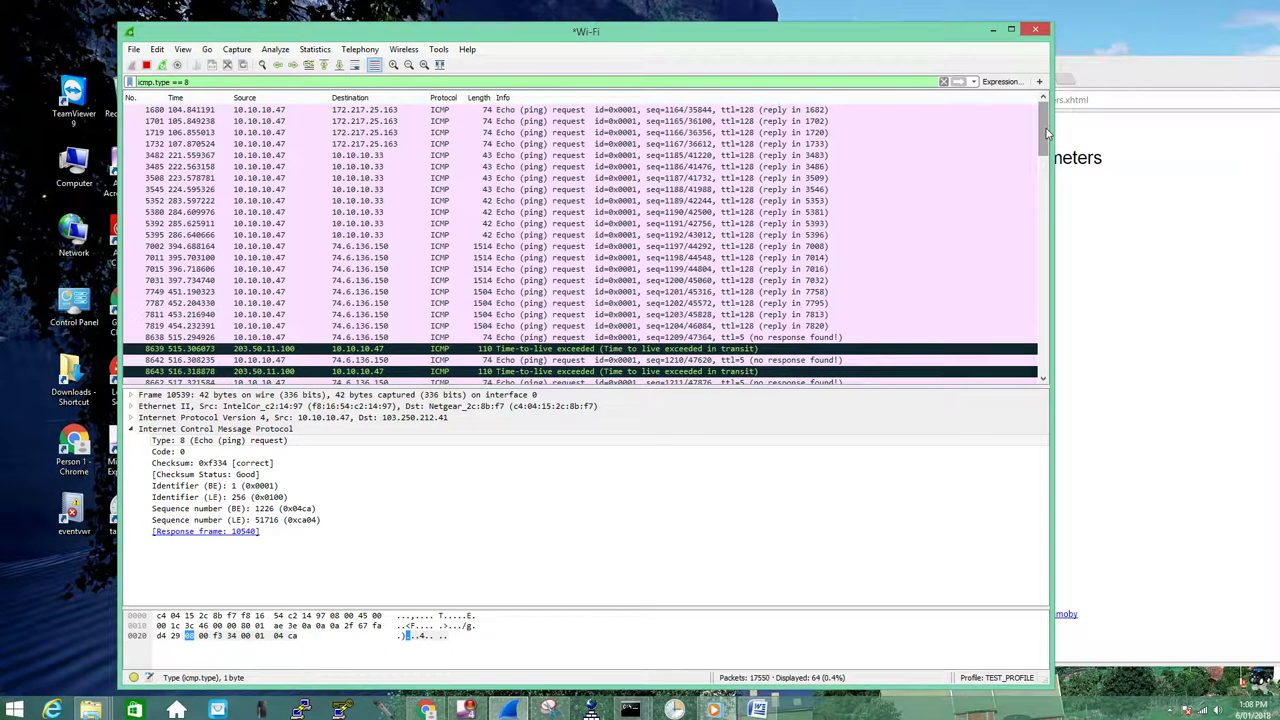
Apply the source address 10.10.10.47 of packet 3545 as the display filter
click(284, 189)
right_click(284, 189)
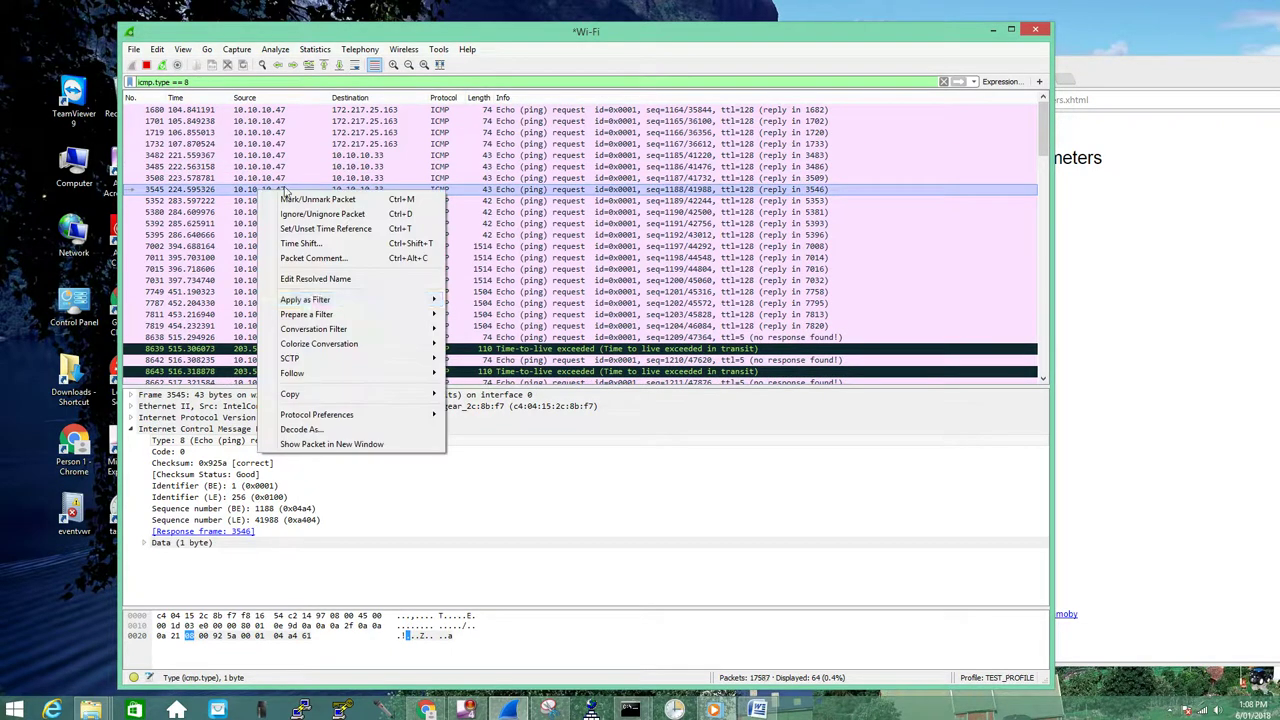
mouse_move(316, 301)
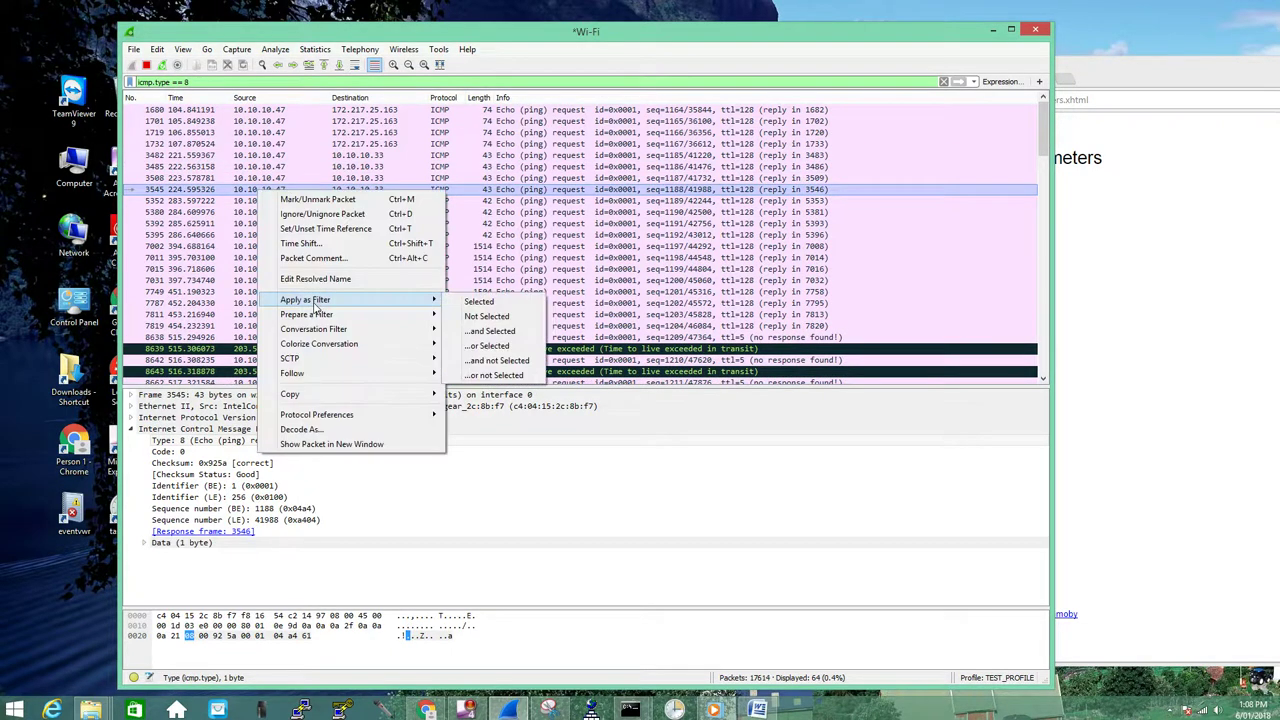
click(487, 304)
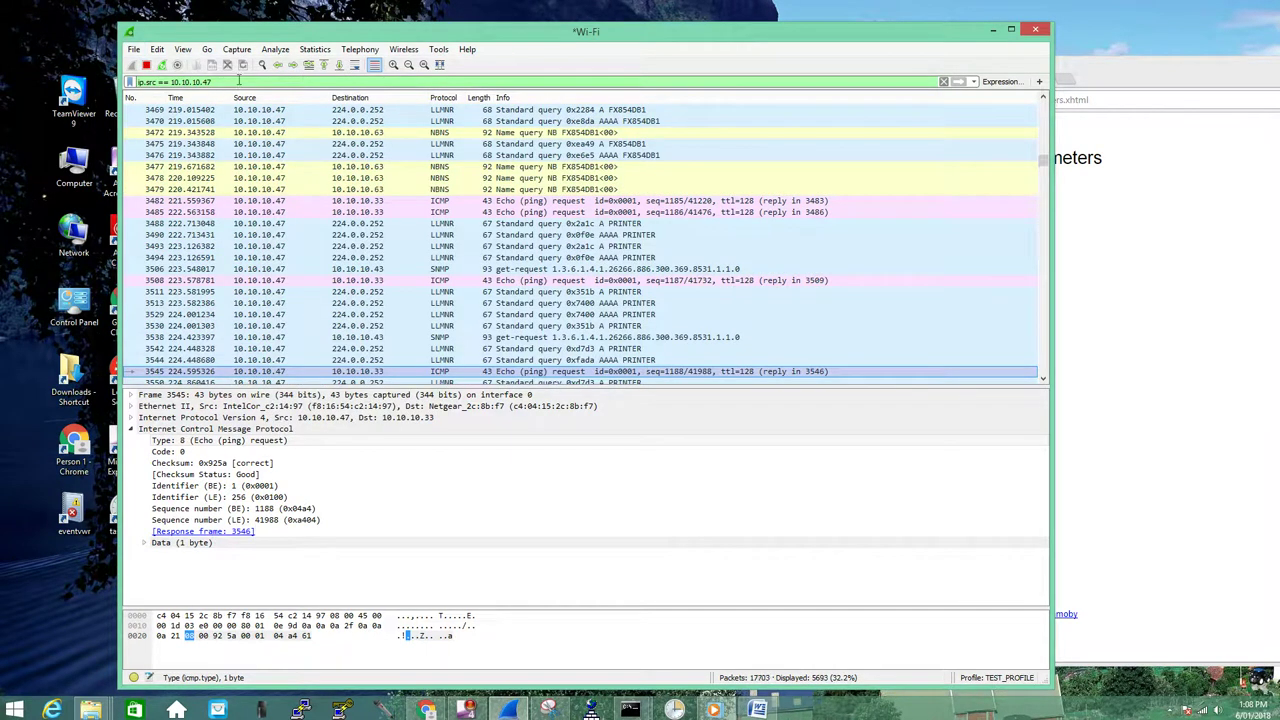
Add the ICMP Type 8 field of packet 3545 to the source address filter as an AND condition
click(181, 442)
right_click(182, 443)
mouse_move(330, 221)
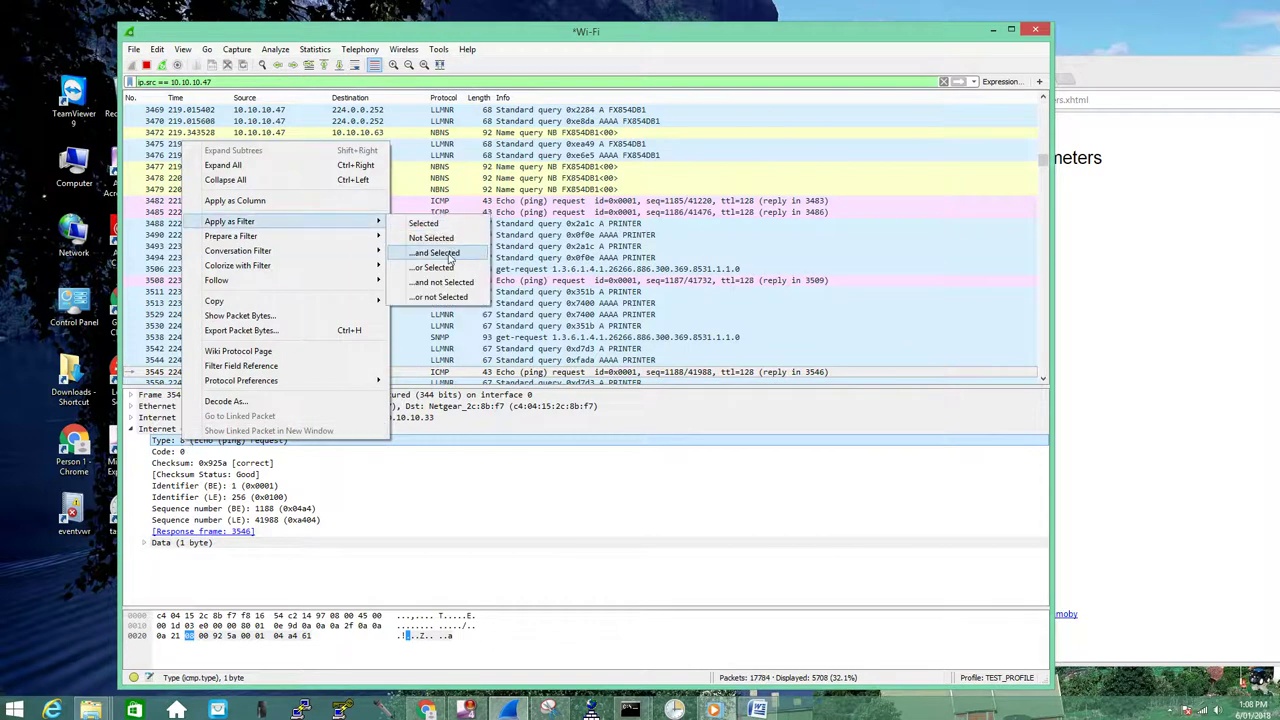
click(448, 253)
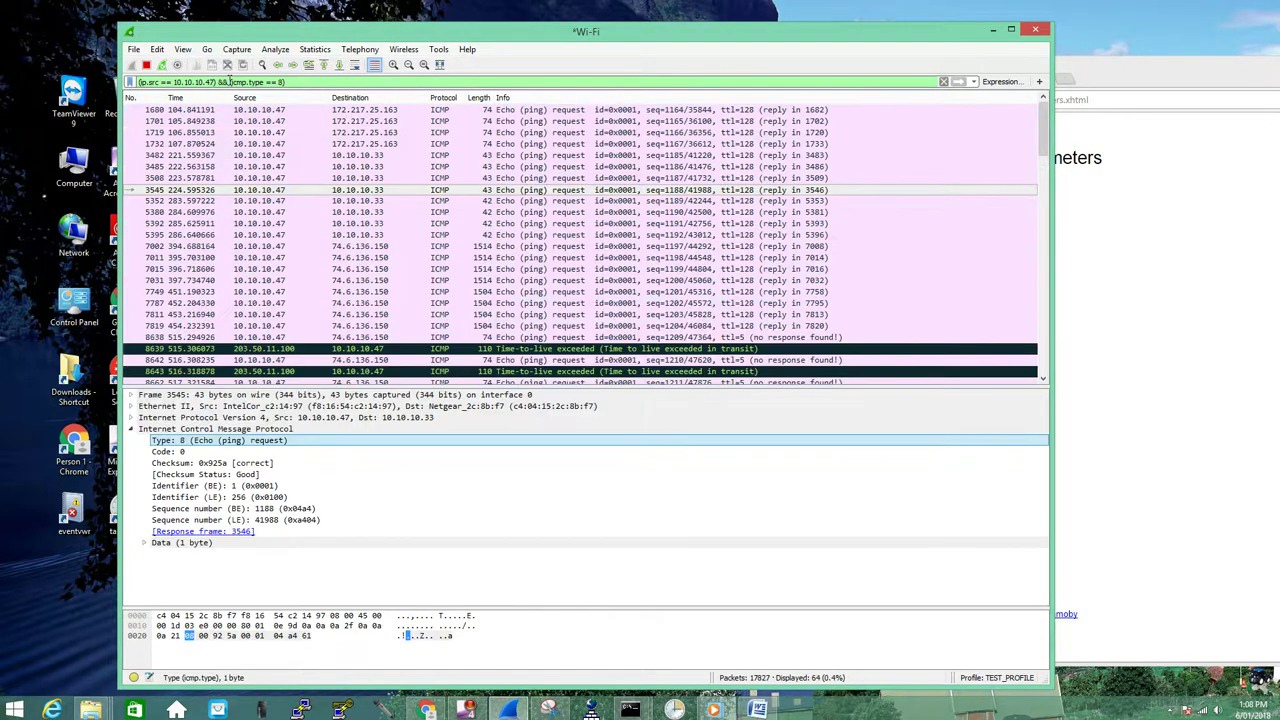
Review the ICMP type and source address conditions of the display filter and look through the matching echo requests
drag(228, 82, 311, 81)
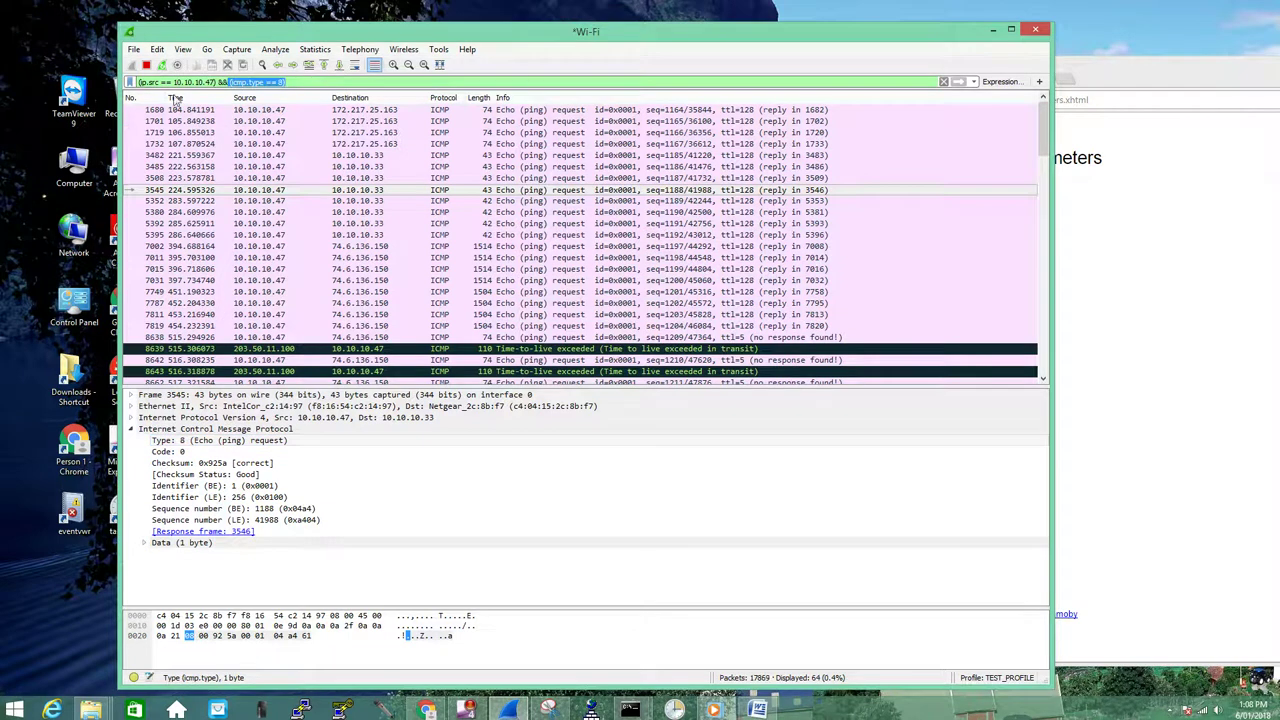
drag(217, 82, 139, 82)
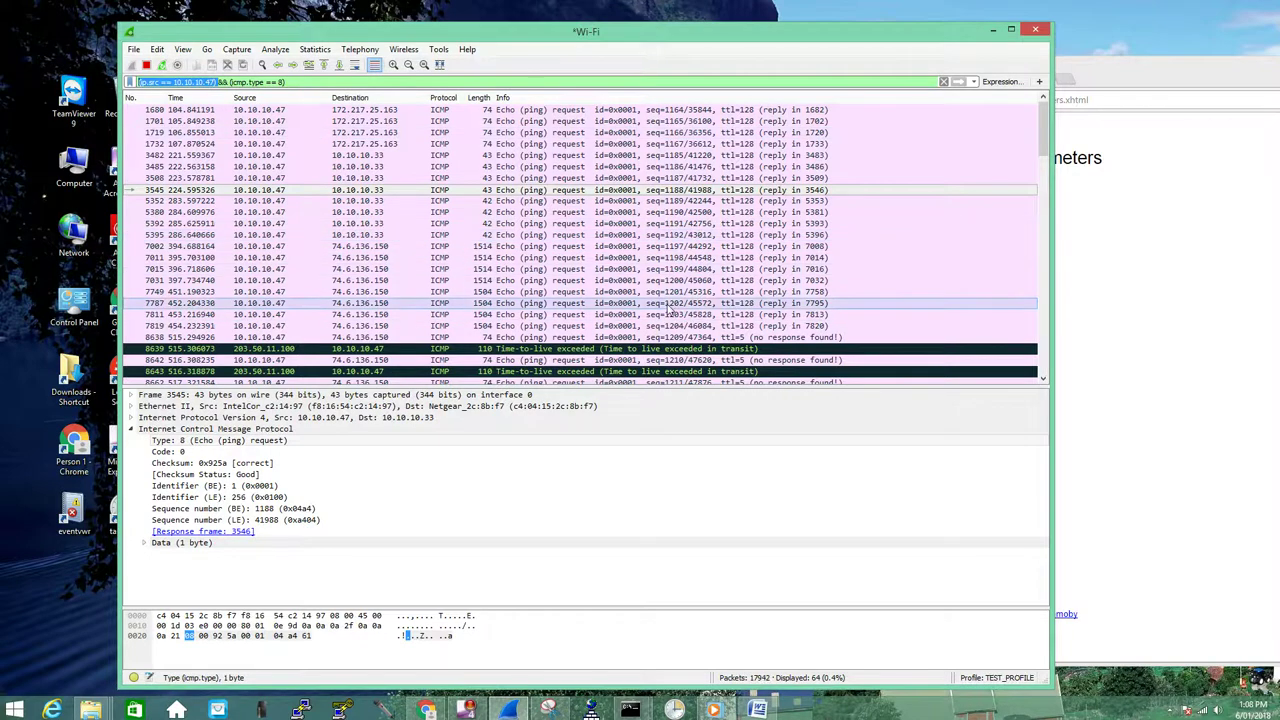
scroll(1033, 184, down, 3)
scroll(1033, 184, down, 3)
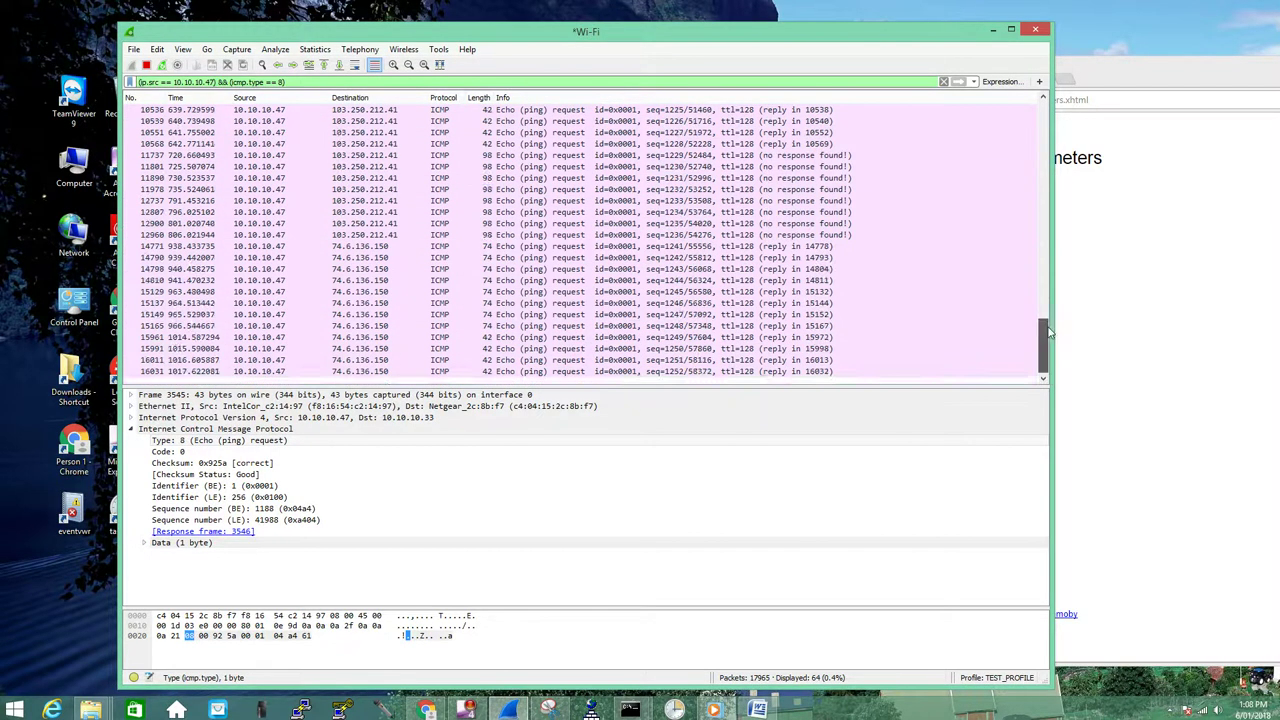
scroll(1033, 184, up, 5)
Remove the source address condition, apply (icmp.type == 0) as the display filter, and inspect echo reply 7795
click(217, 82)
drag(226, 82, 111, 82)
key(BackSpace)
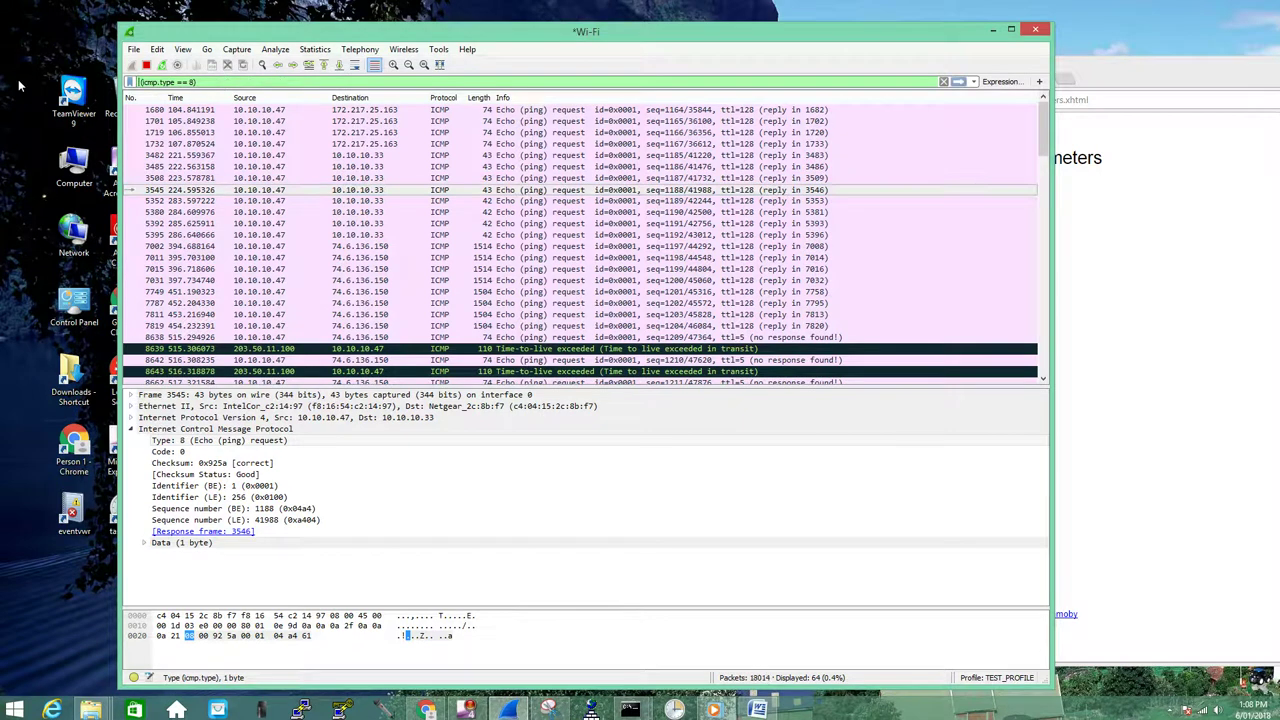
click(191, 82)
key(BackSpace)
text(0)
key(Return)
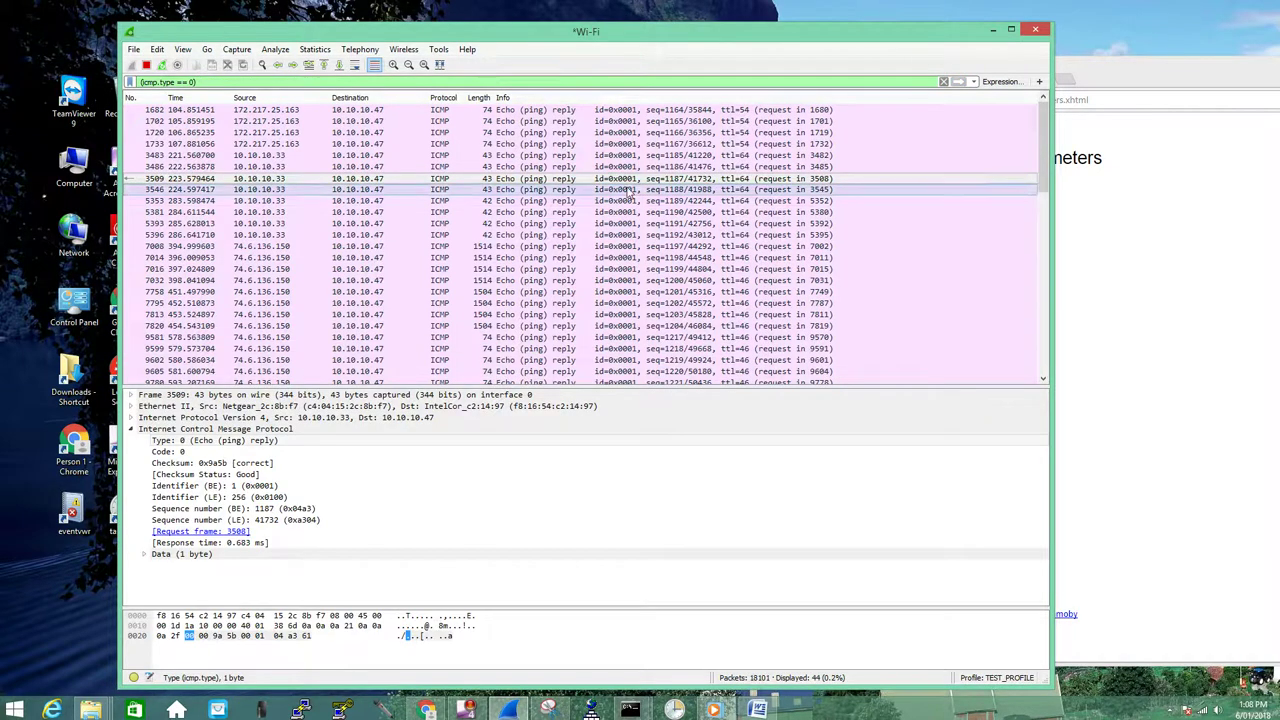
click(565, 246)
click(565, 303)
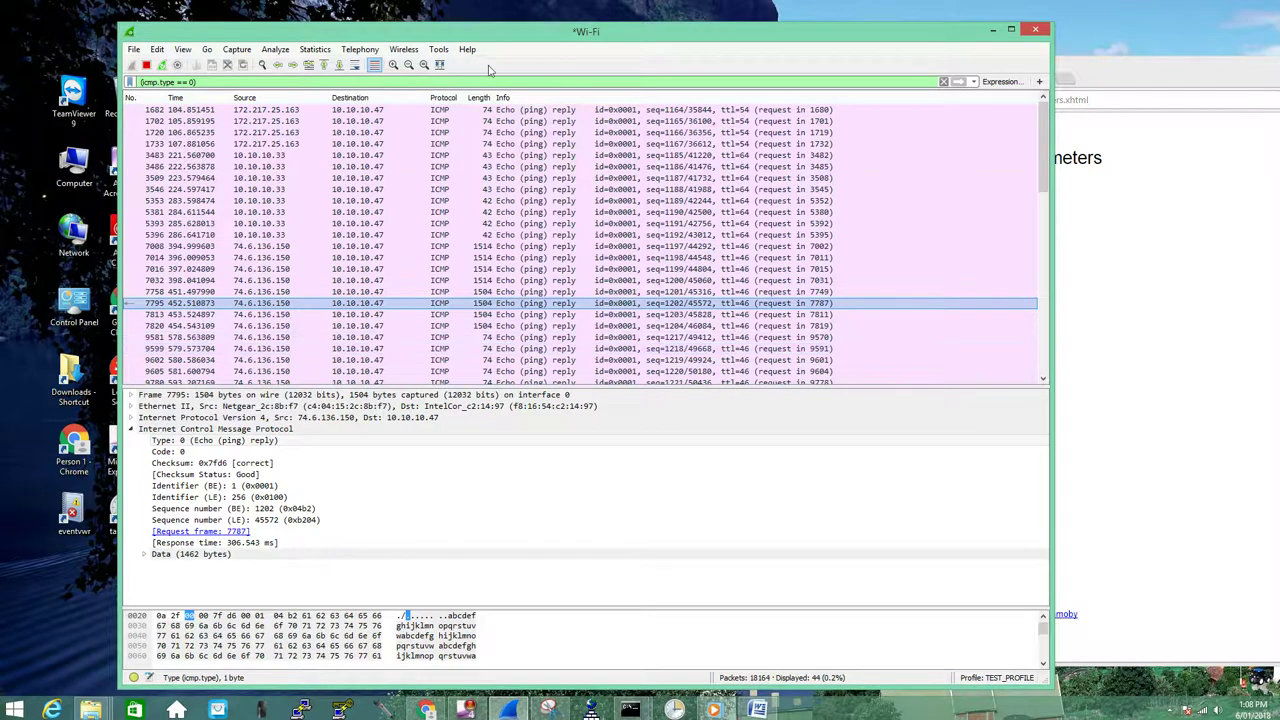
Add the source address 172.217.25.163 of packet 1682 to the echo reply filter as an AND condition
right_click(266, 113)
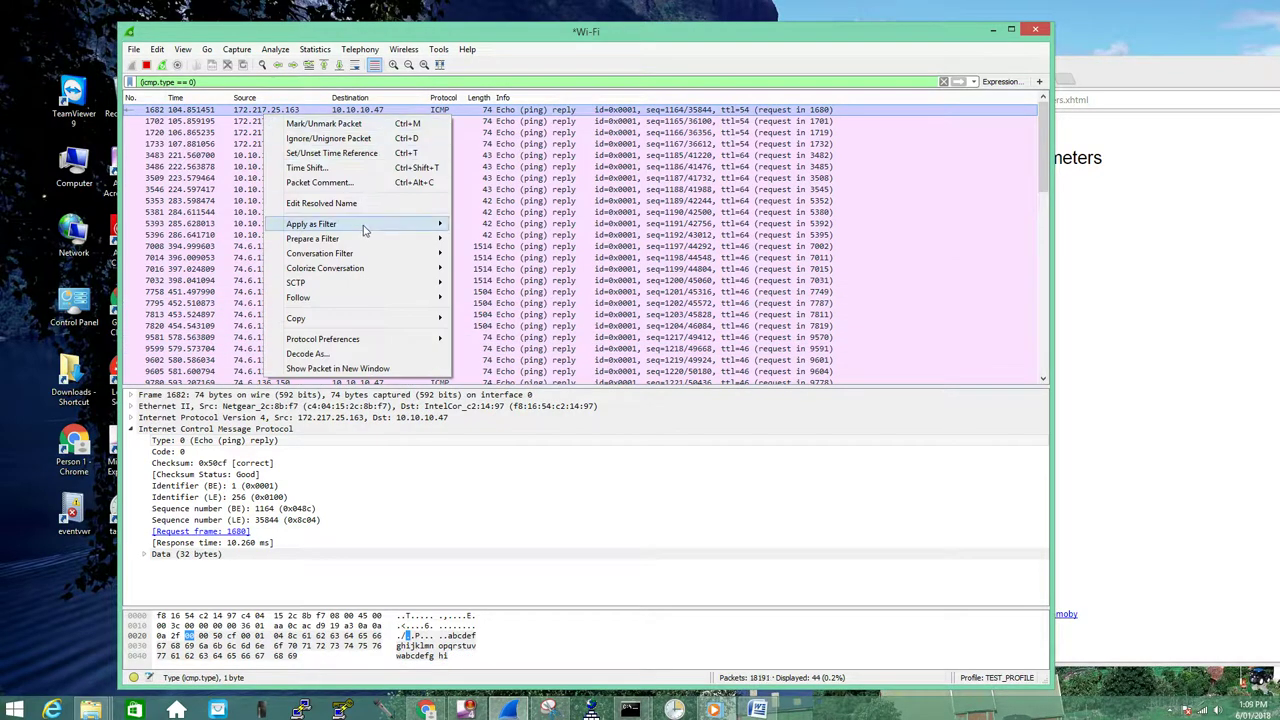
mouse_move(366, 224)
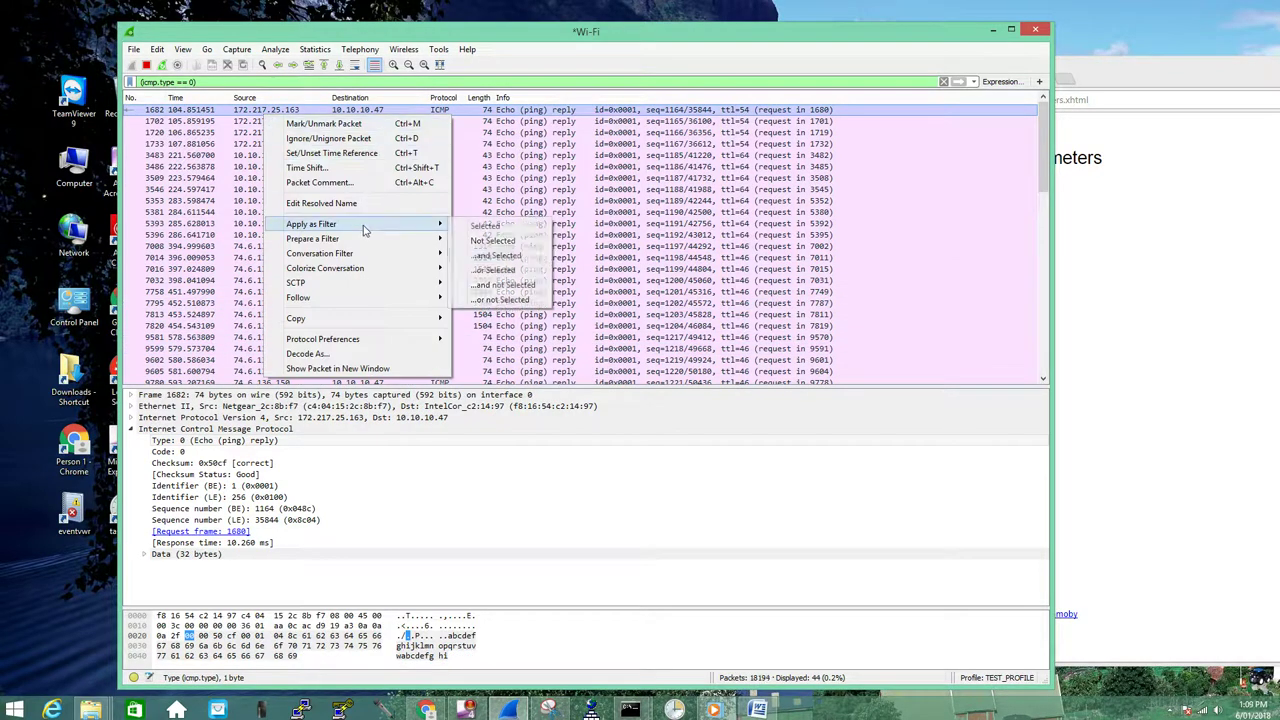
click(506, 256)
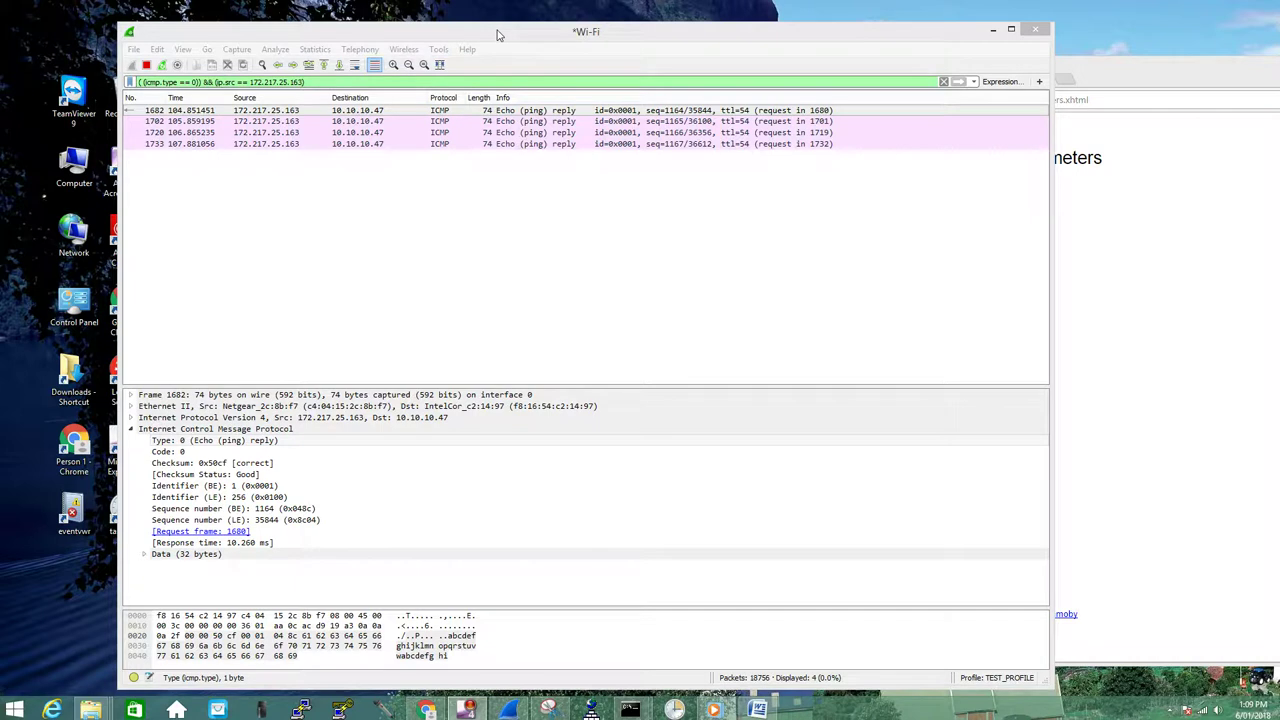
Replace the display filter with icmp.type == 8 to list echo requests, and change it to icmp.type == 0 for replies
drag(194, 82, 577, 86)
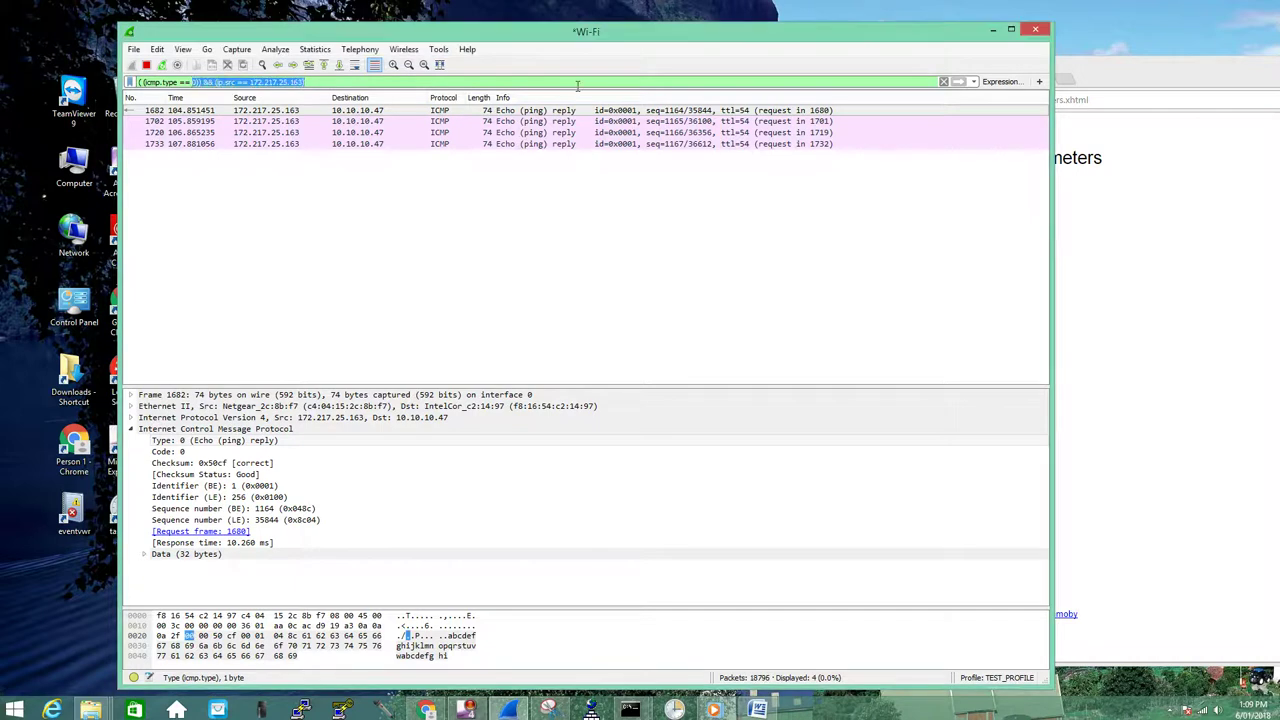
text(8)
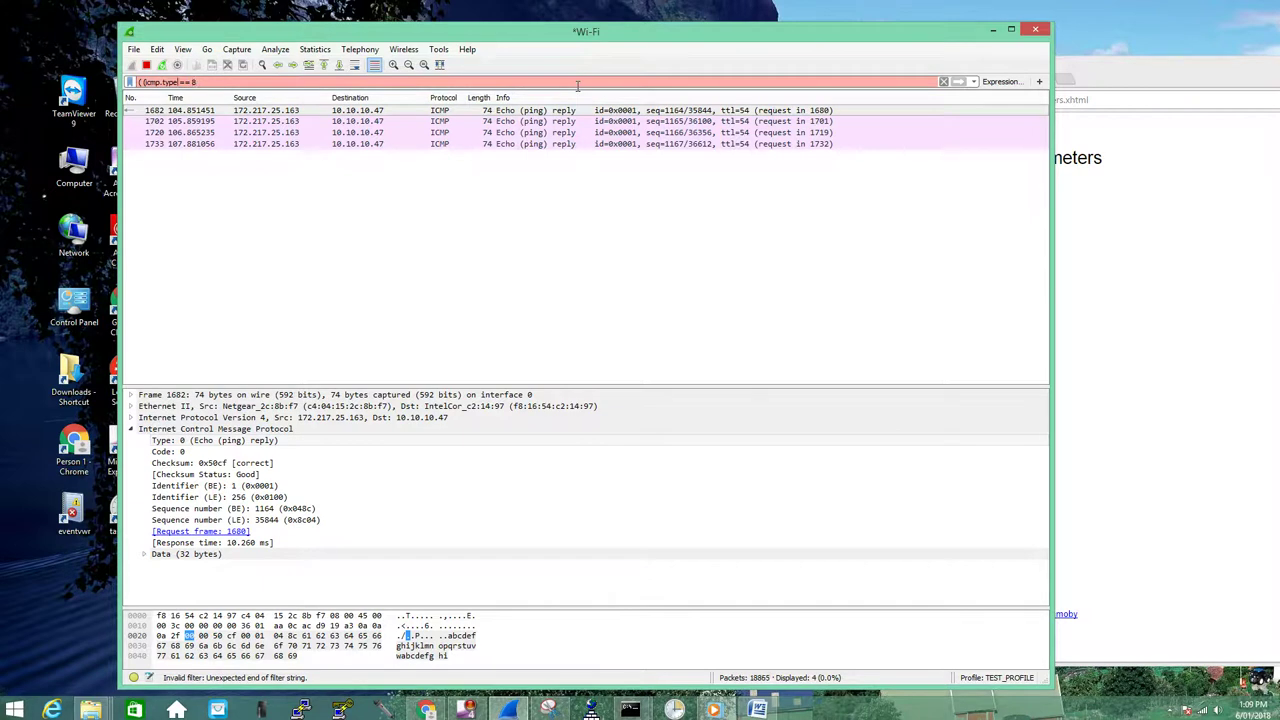
key(Home)
key(Delete)
key(Delete)
key(Return)
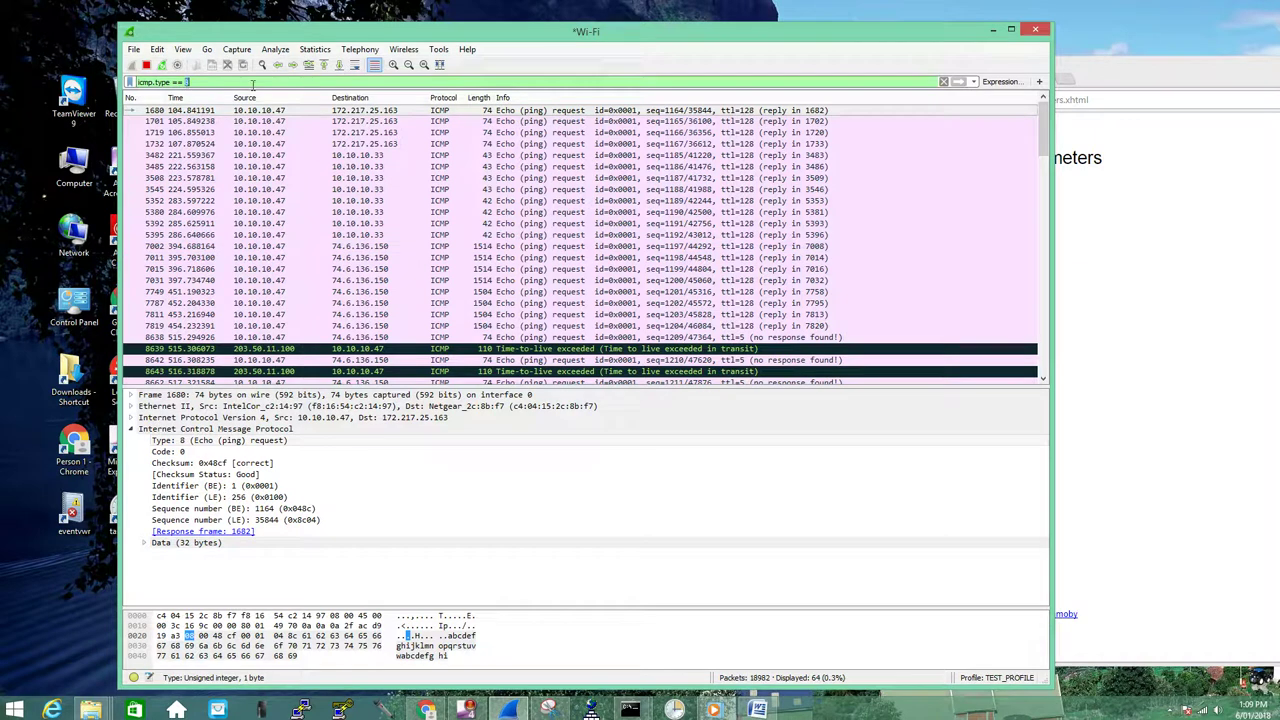
text(0)
key(Return)
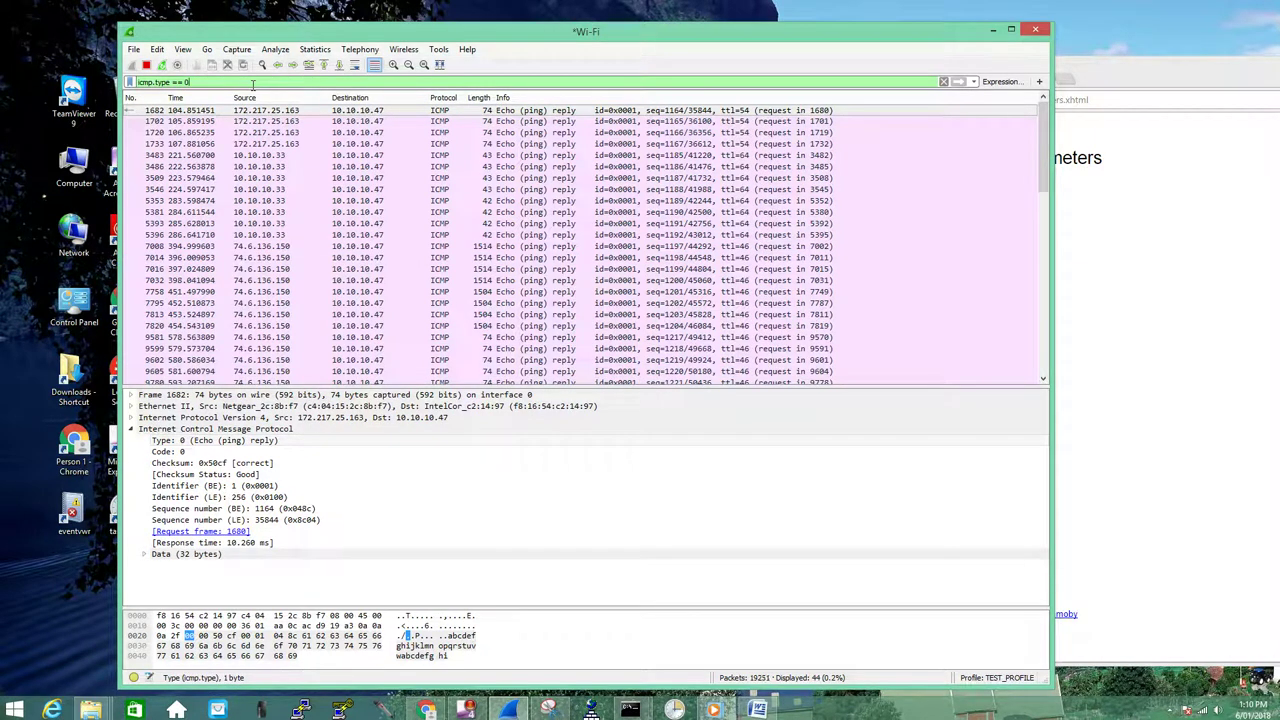
Clear the display filter and apply ip.proto==1 to show all ICMP traffic by protocol number
double_click(146, 82)
drag(155, 84, 443, 91)
key(BackSpace)
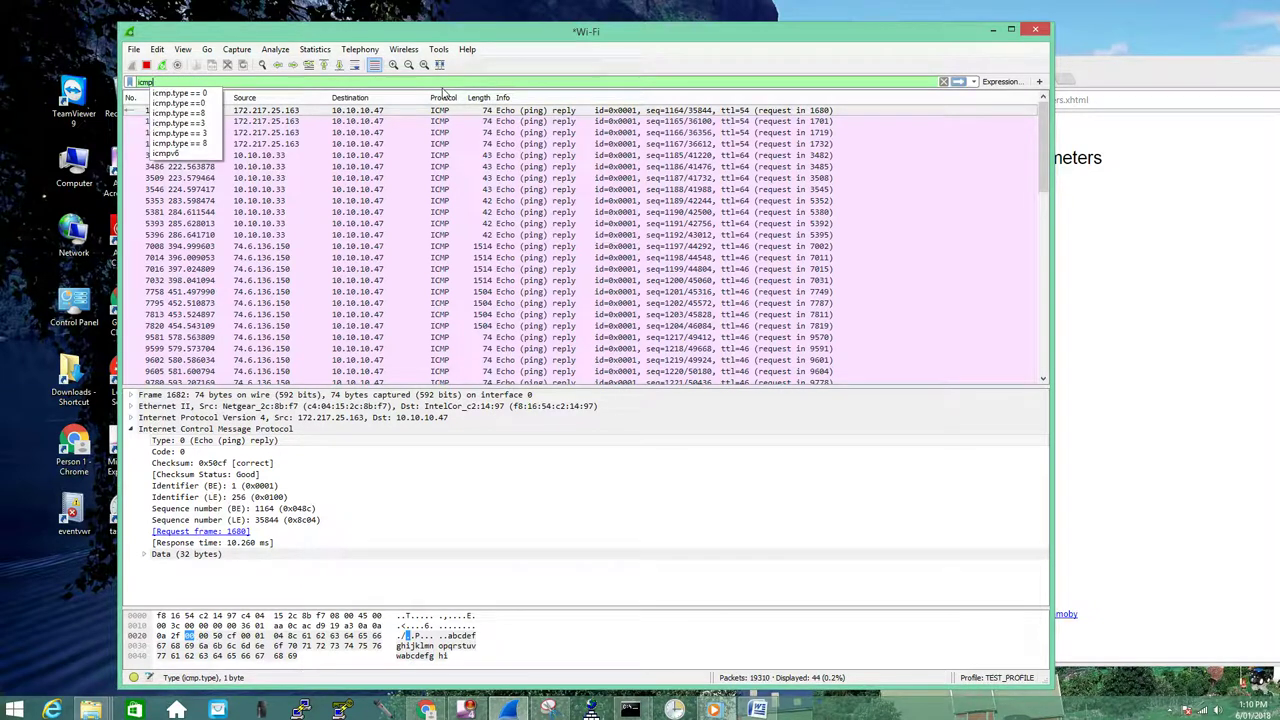
key(BackSpace)
key(BackSpace)
key(BackSpace)
key(BackSpace)
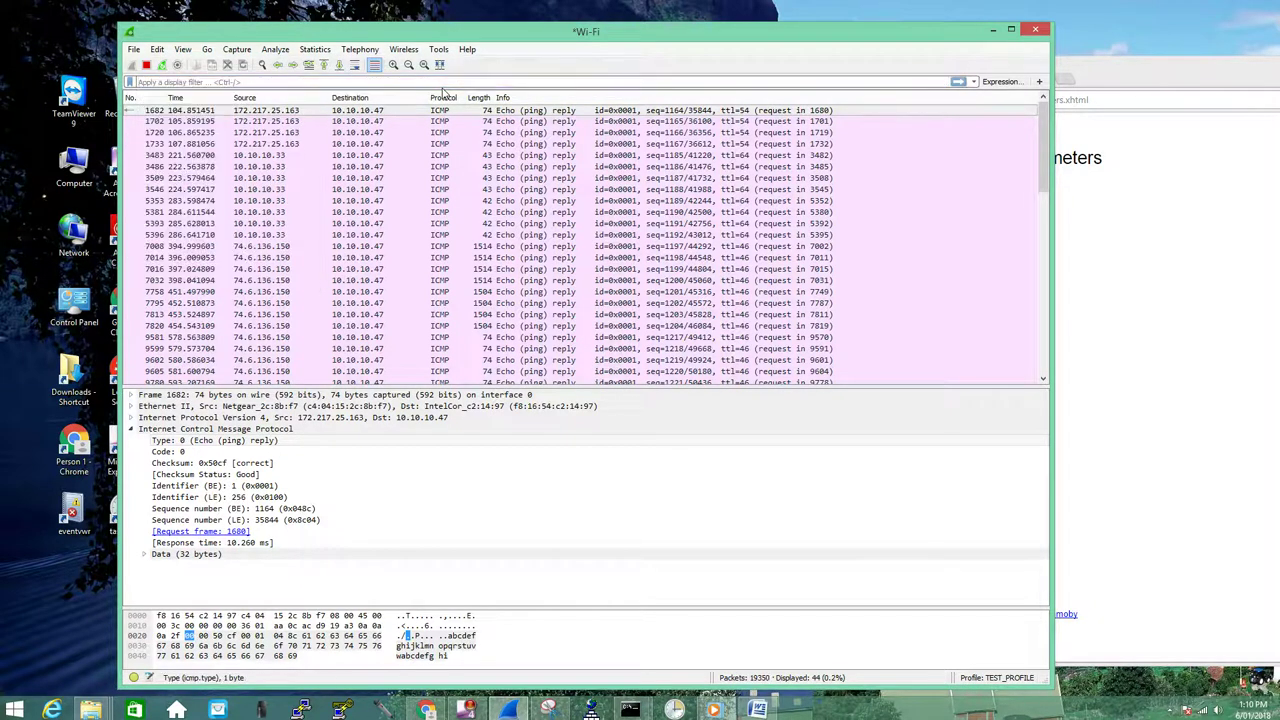
text(ip.pr)
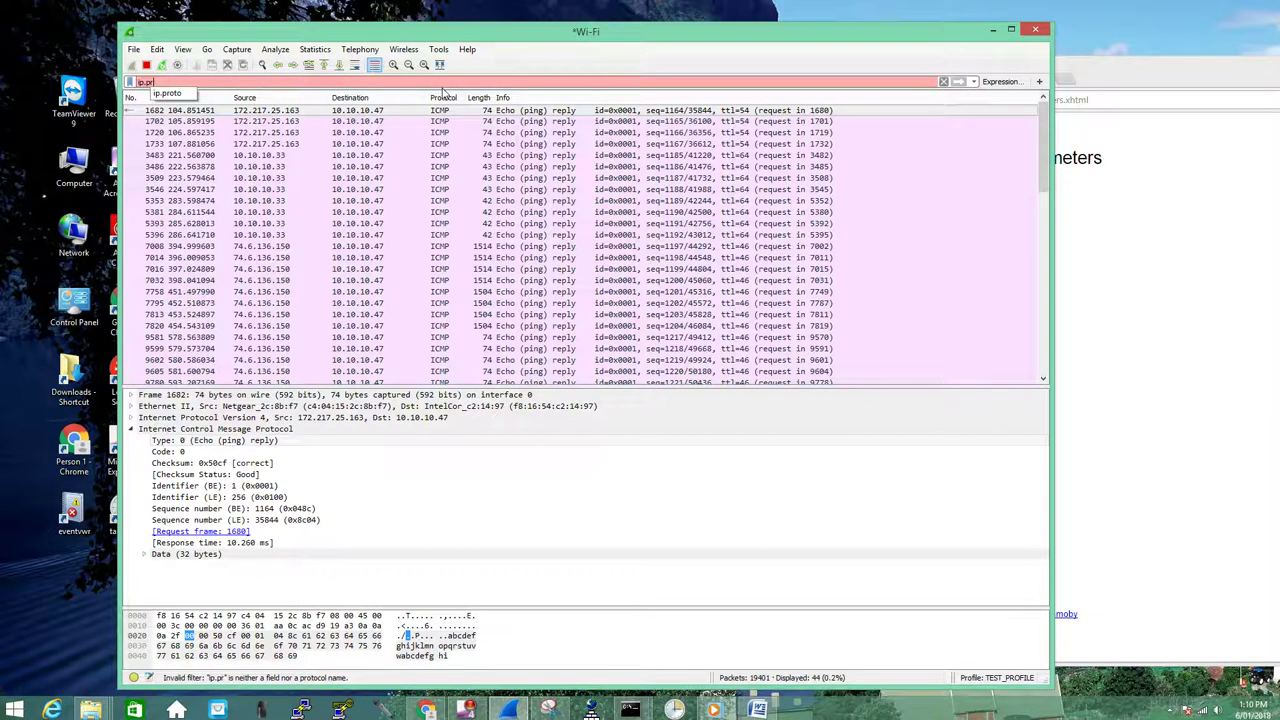
key(Down)
click(168, 93)
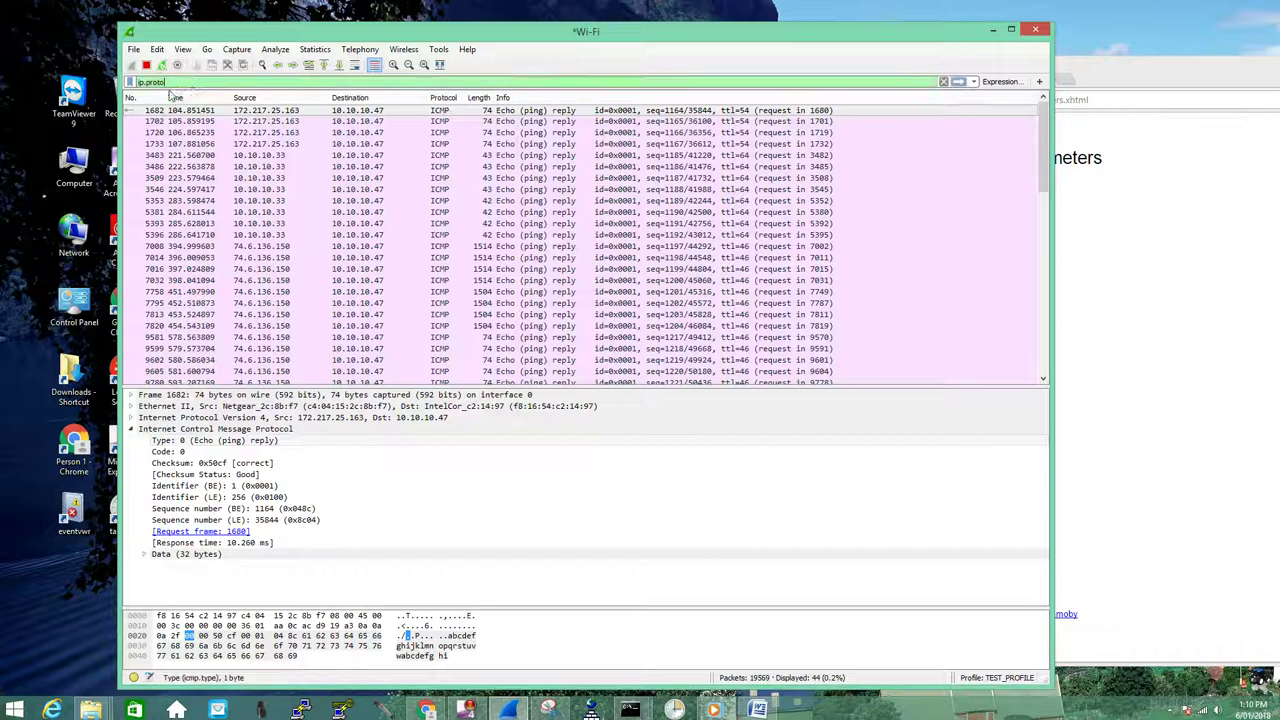
text(==1)
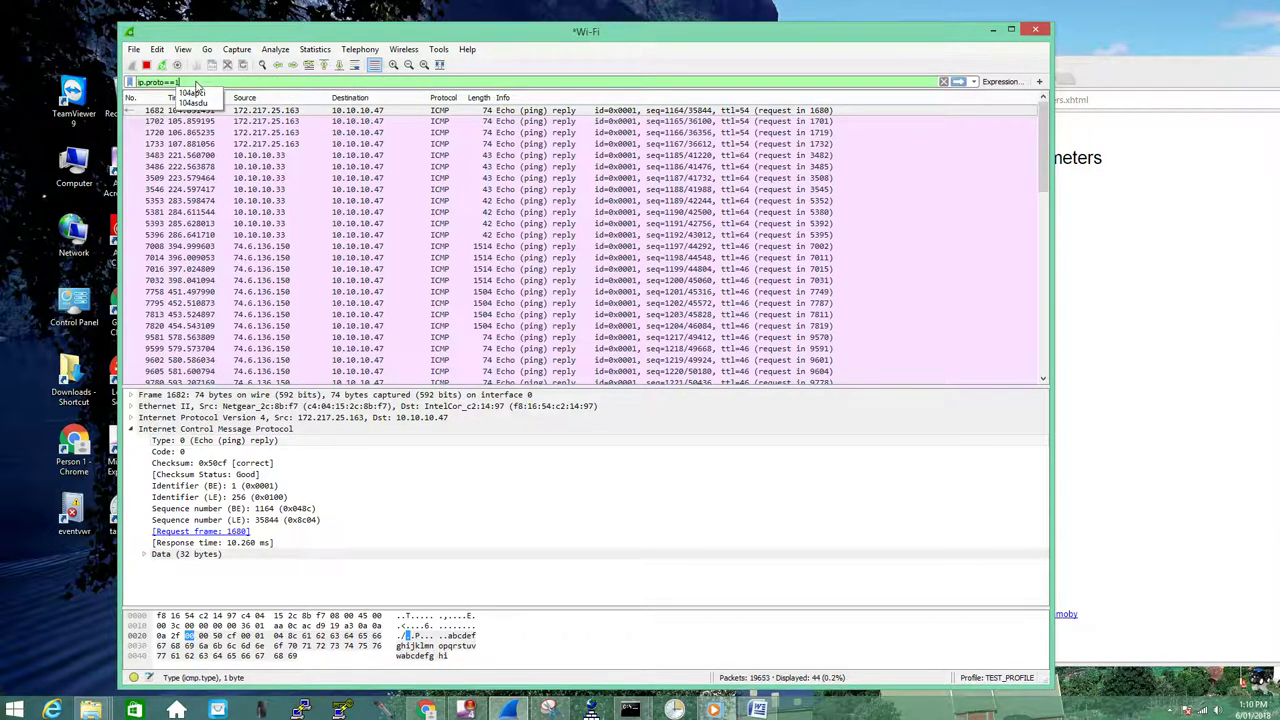
key(Return)
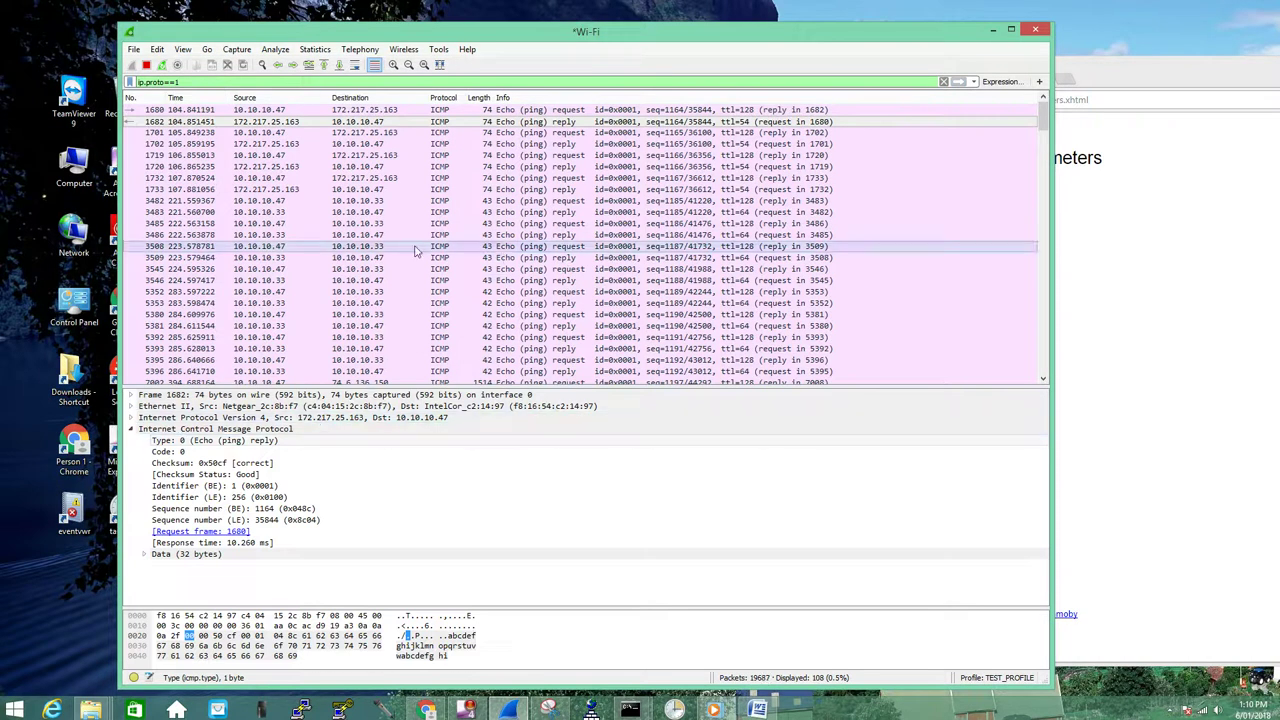
Expand the Internet Protocol Version 4 header and examine the Protocol field of packet 16013
click(150, 429)
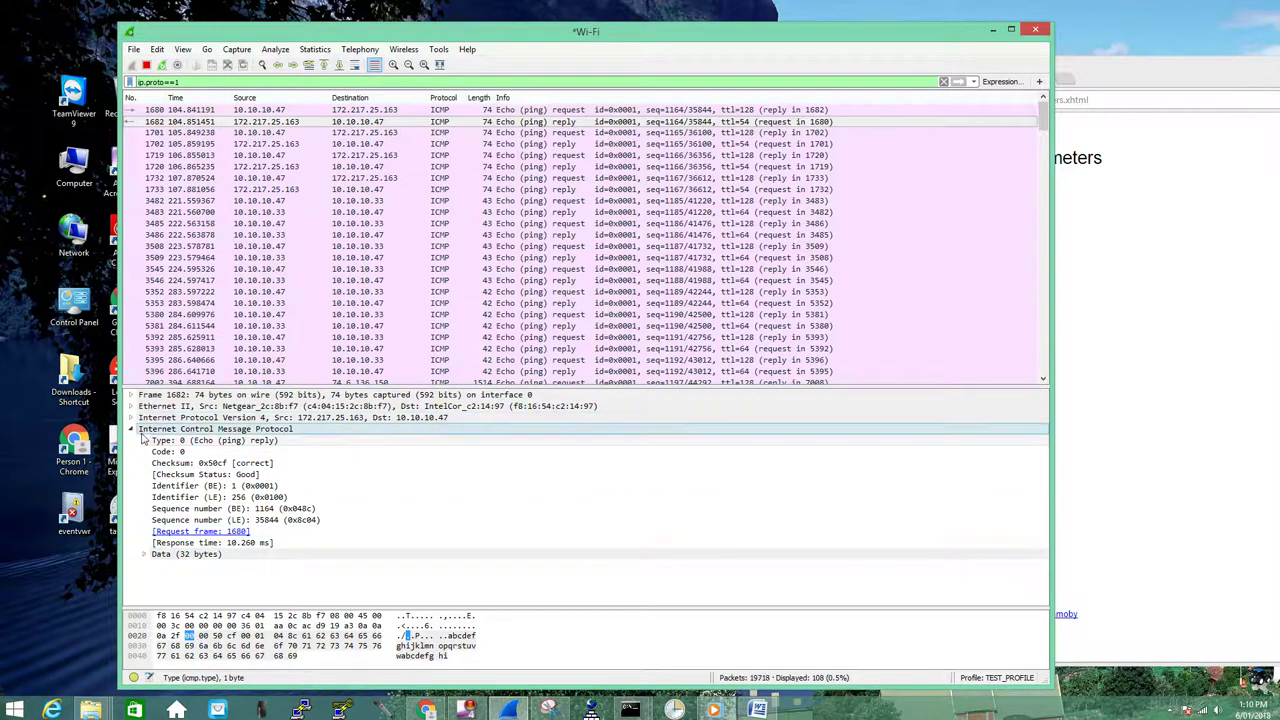
click(131, 418)
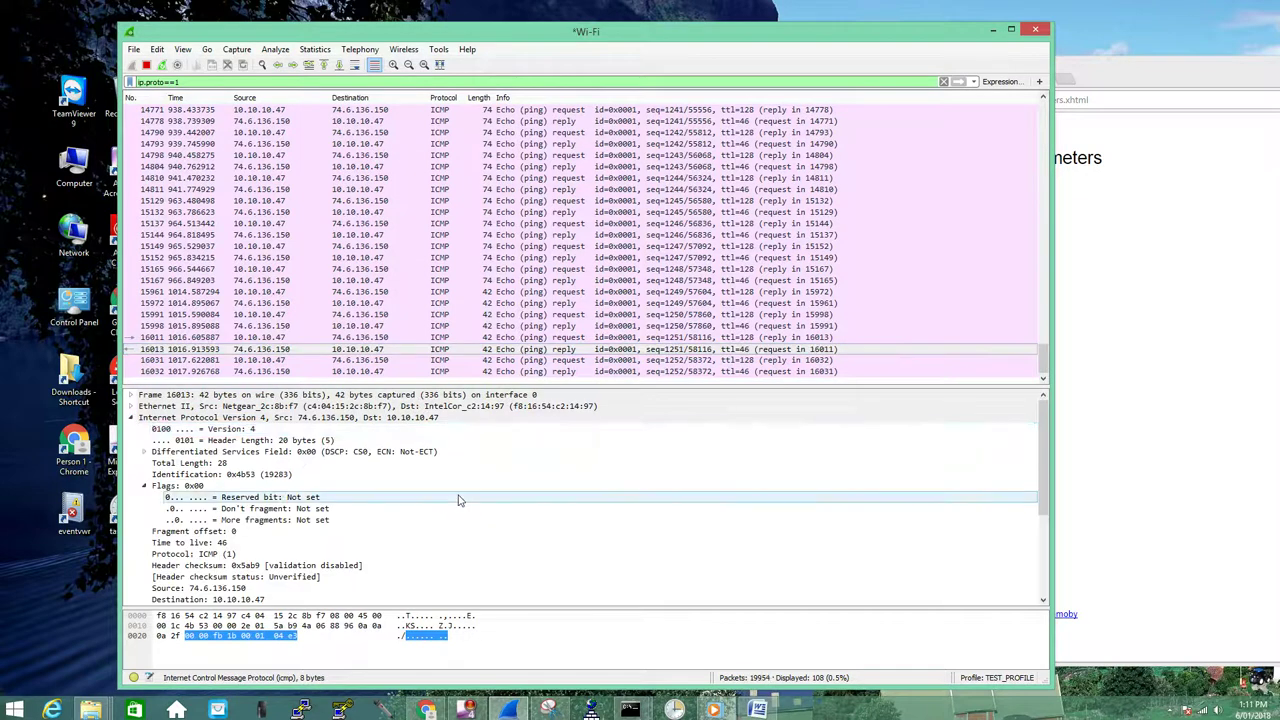
scroll(213, 490, down, 2)
click(213, 488)
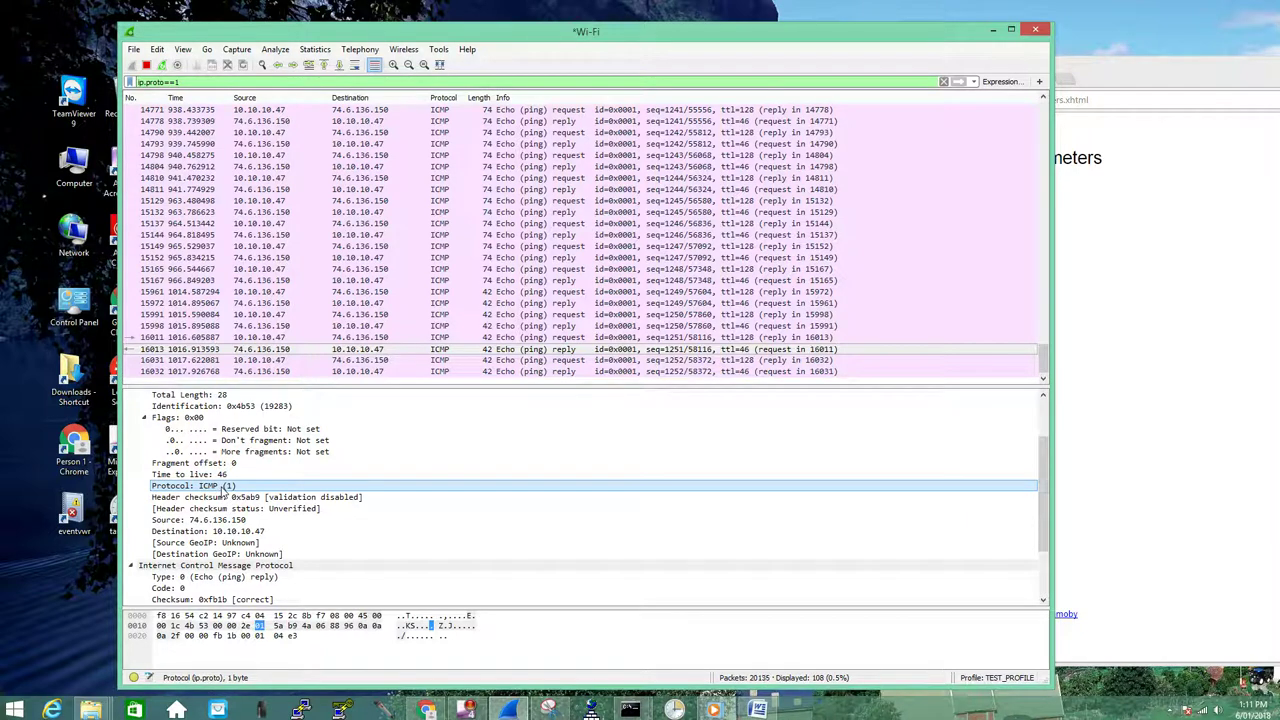
click(591, 708)
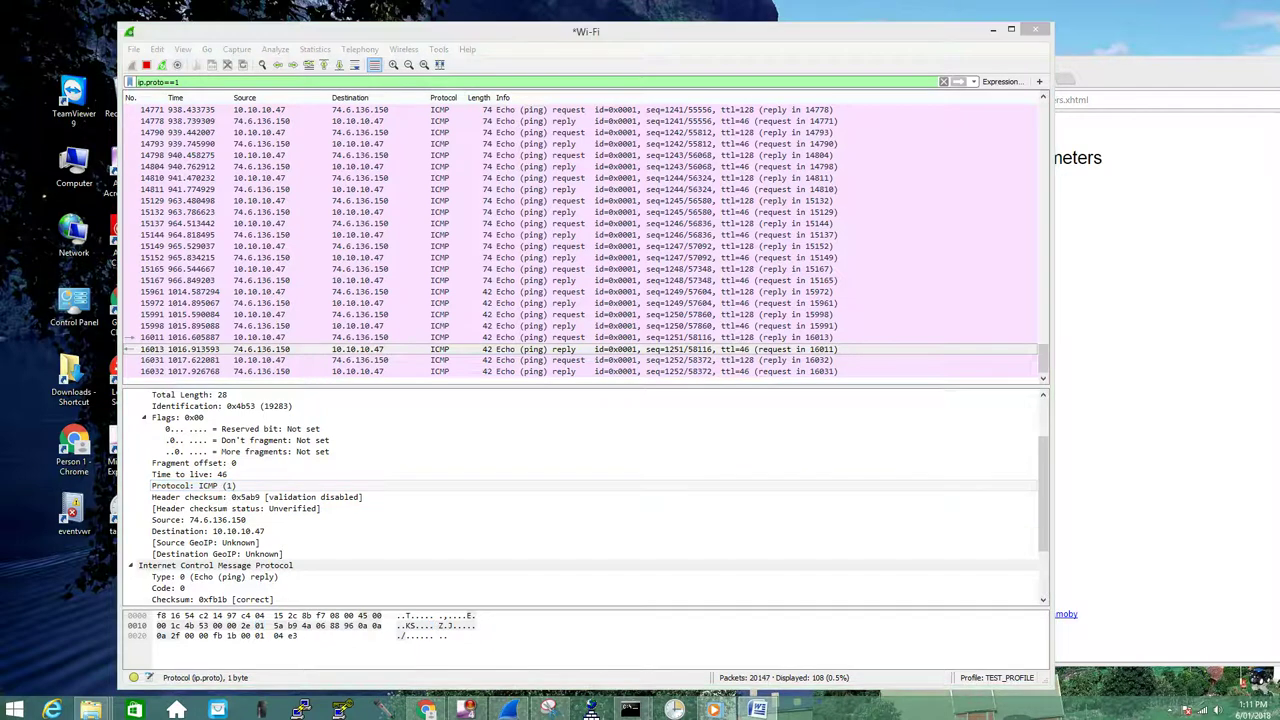
Replace the display filter with ip.flags.df==1 to show packets by their Don't Fragment flag
click(168, 82)
drag(146, 82, 330, 88)
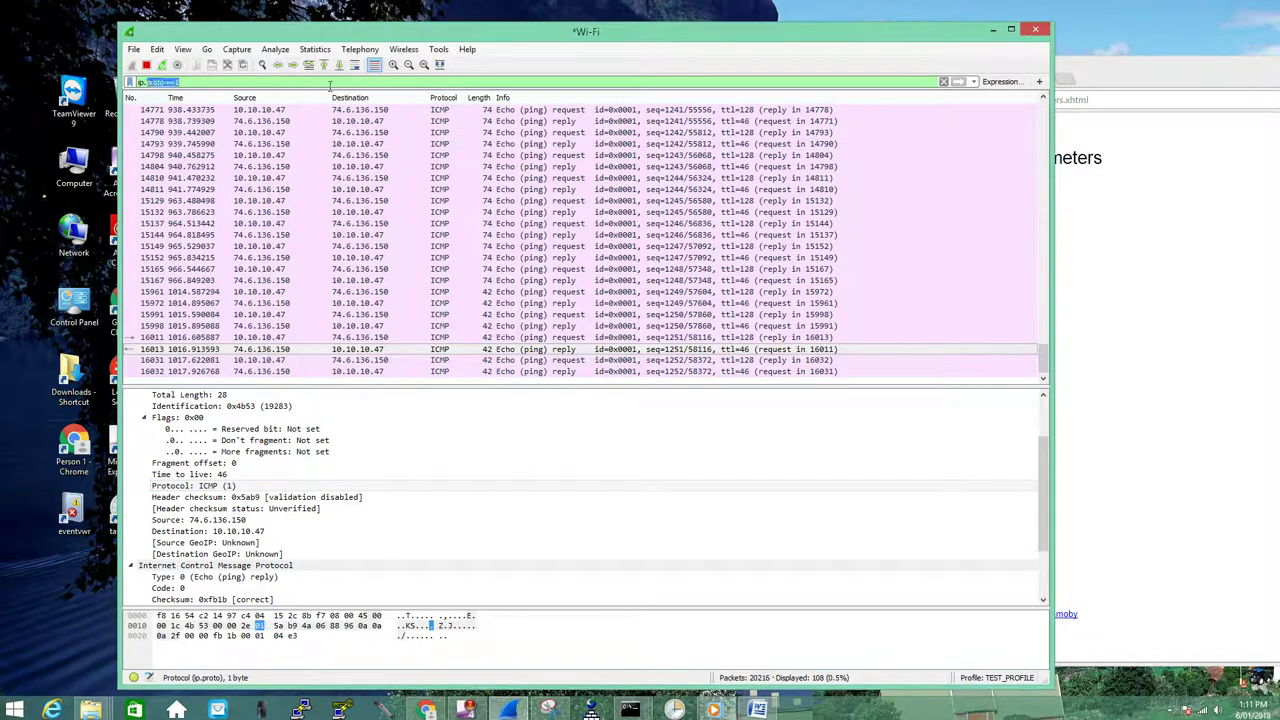
text(ip.fla)
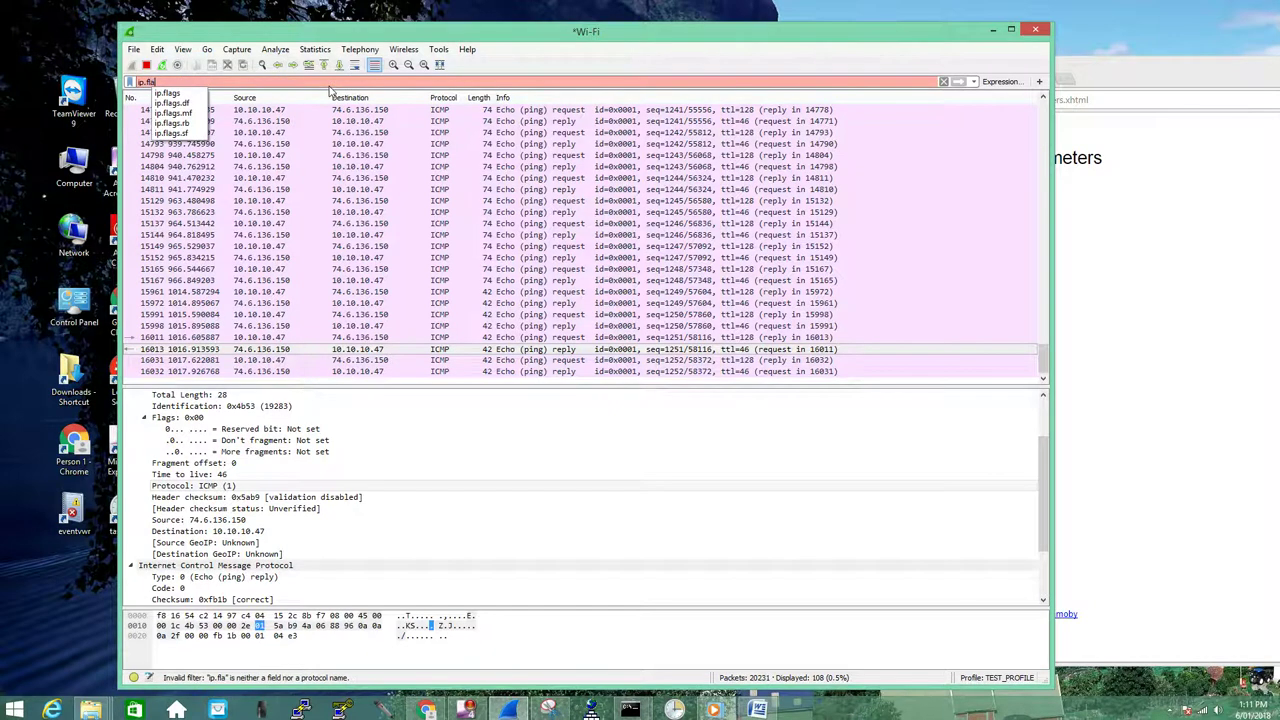
key(Down)
key(Down)
key(Return)
click(958, 81)
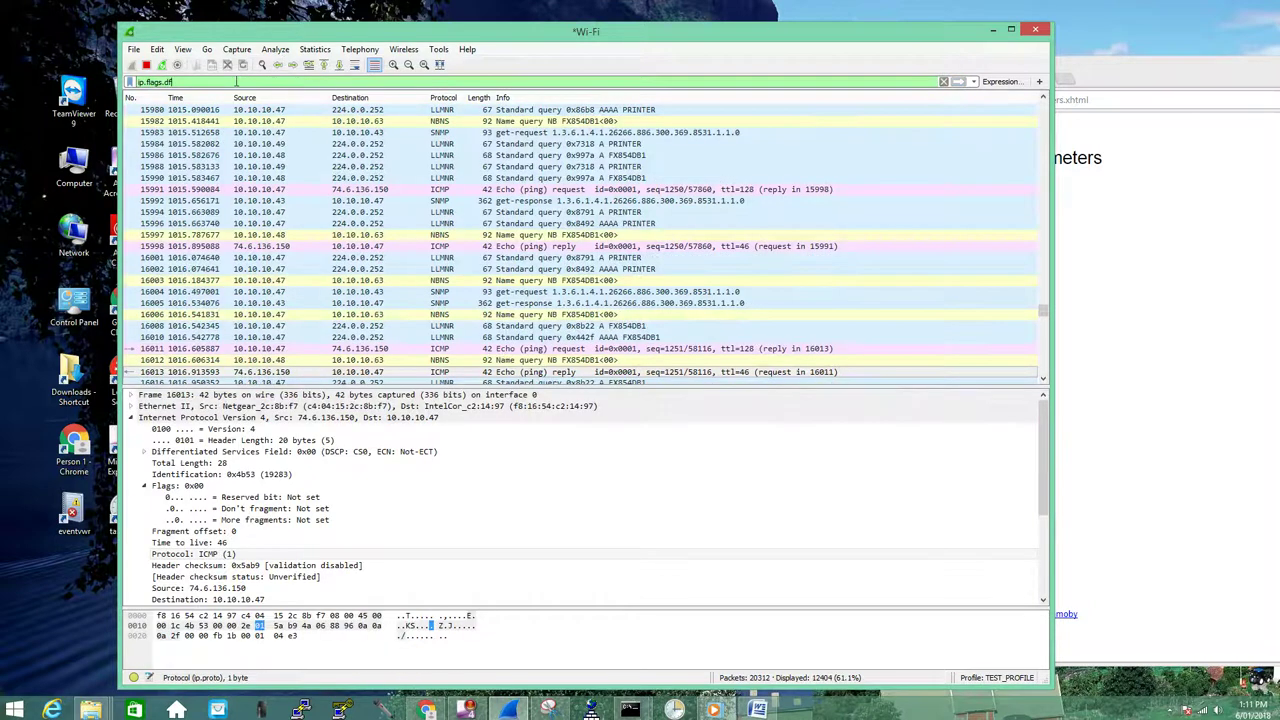
text(==1)
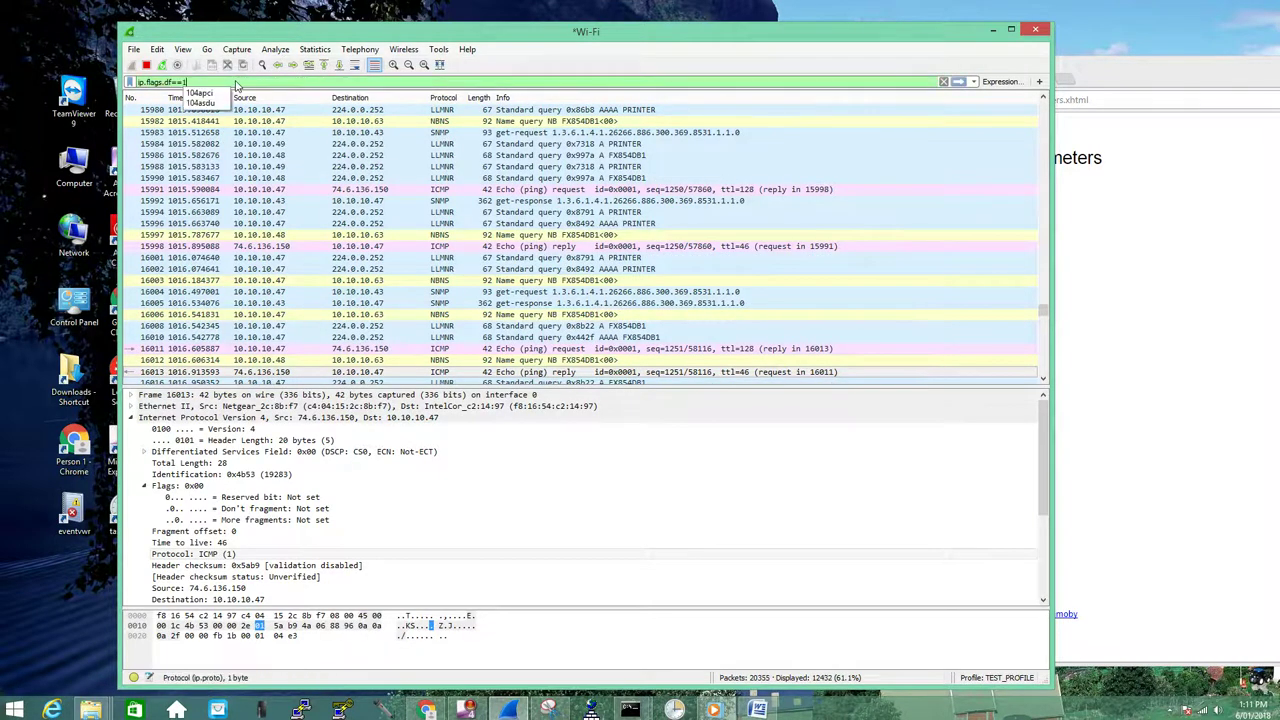
key(Return)
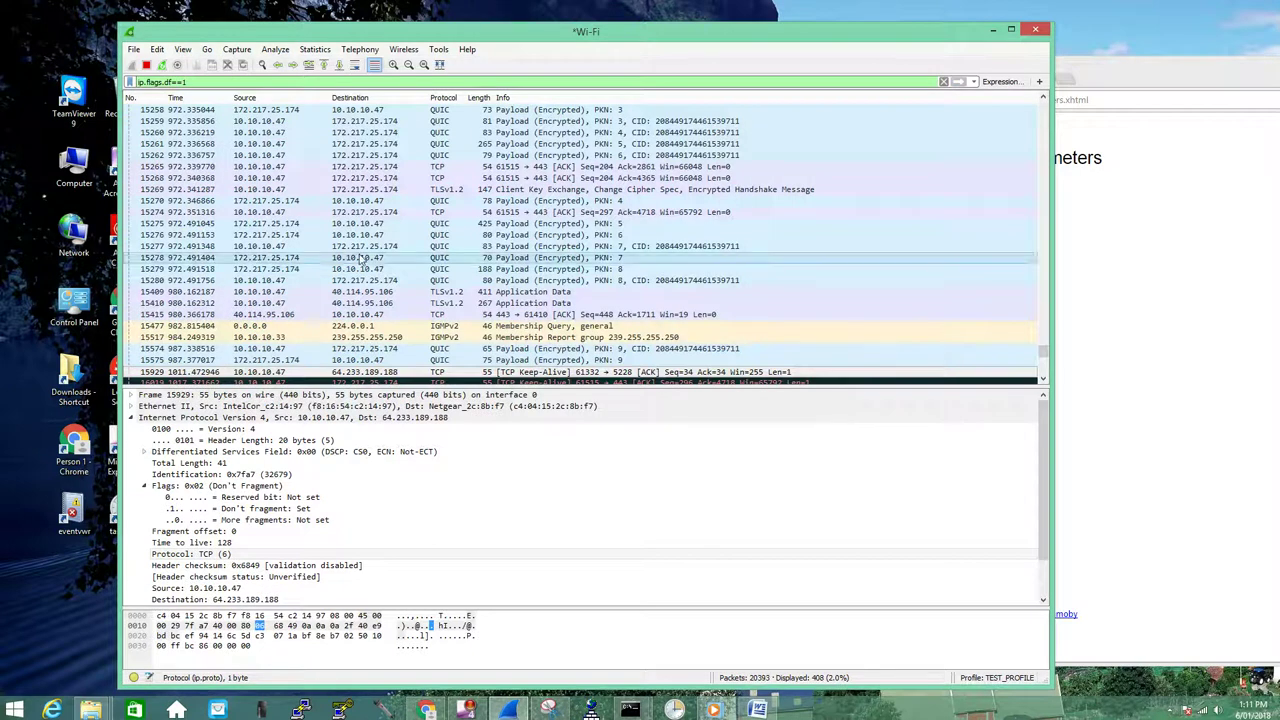
Examine the Don't fragment flag of packet 15929 and move the capture window slightly up
click(253, 509)
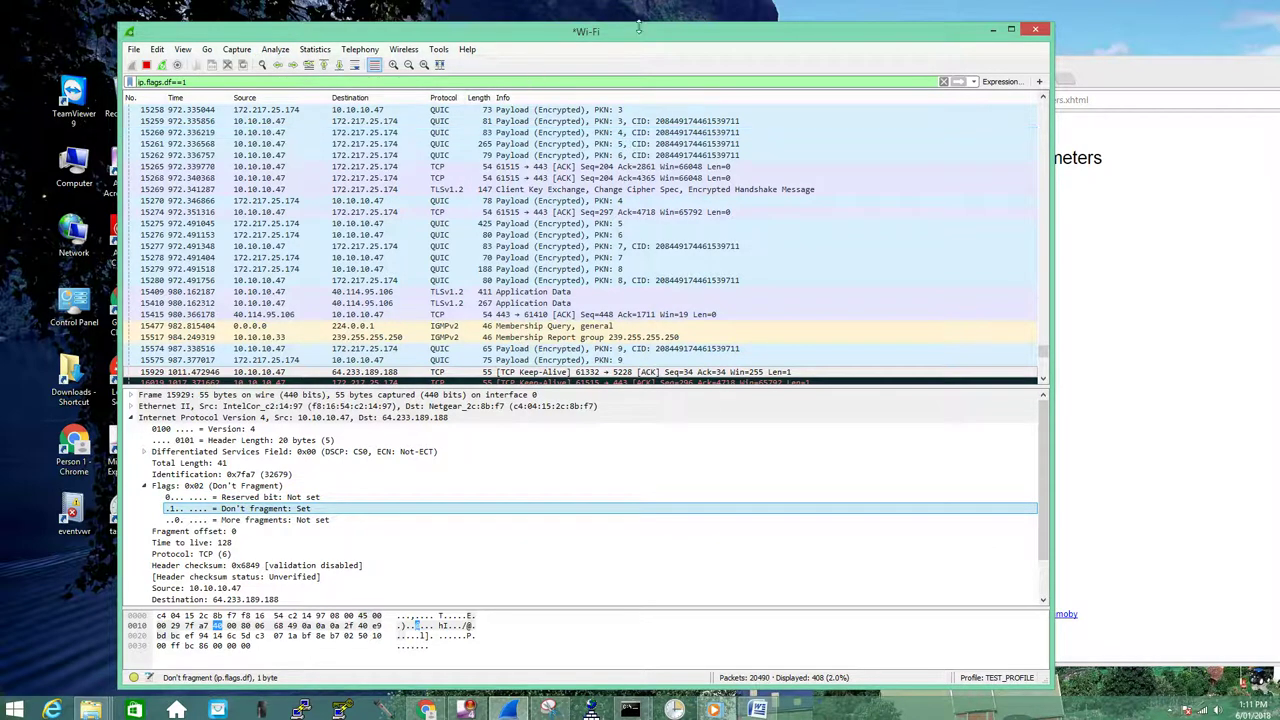
drag(638, 20, 558, 8)
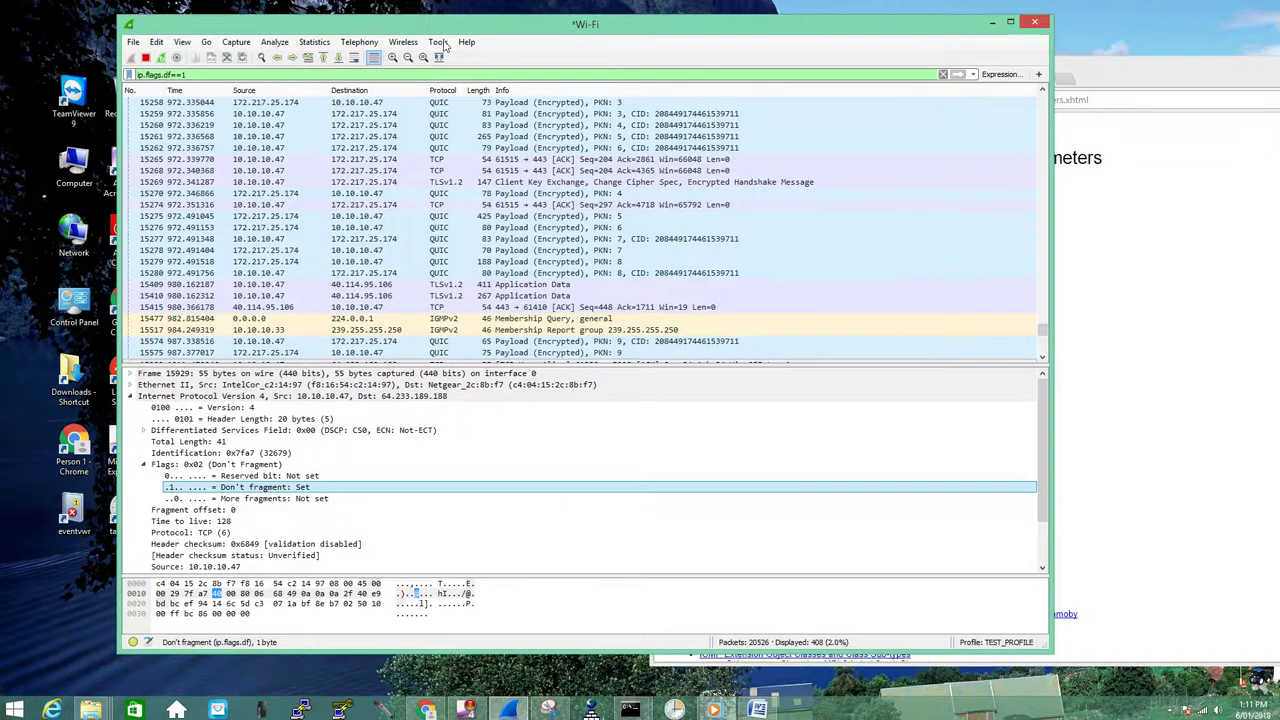
key(alt+Tab)
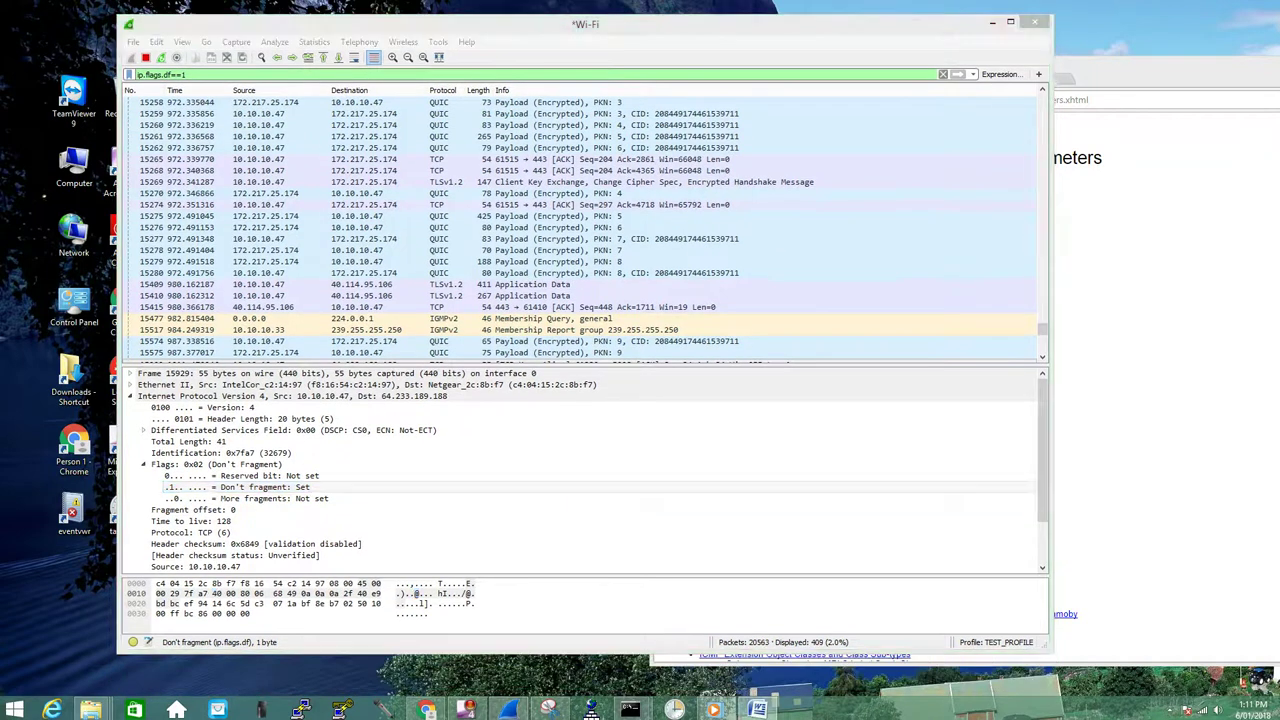